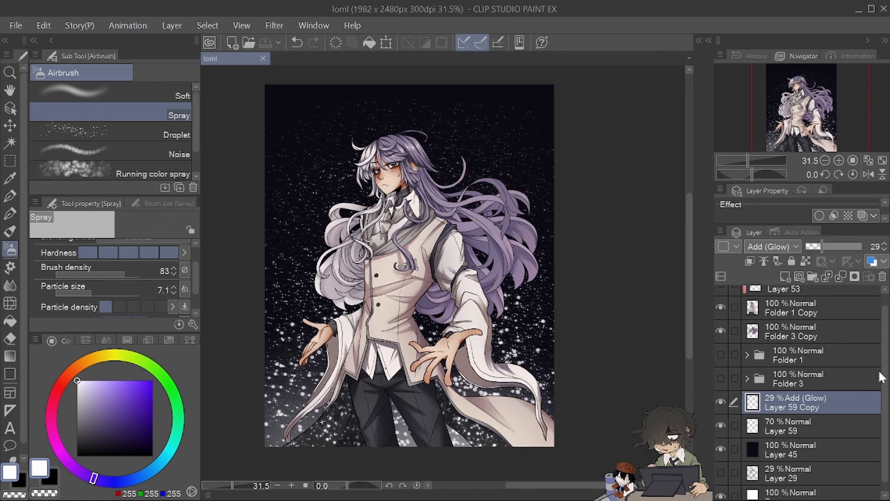
- Delete the hidden Add layer above Folder 1 Copy and select Folder 3 Copy
scroll(881, 375, "up", 1)
left_click(811, 302)
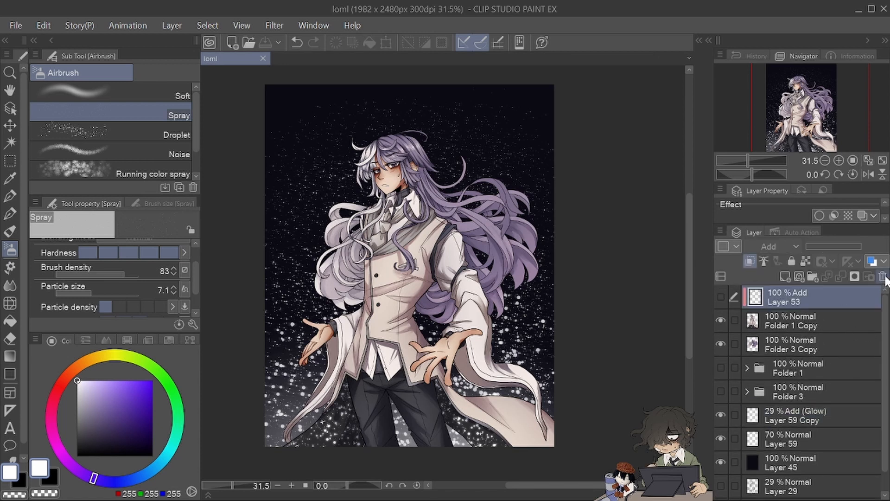
left_click(882, 276)
left_click(832, 326)
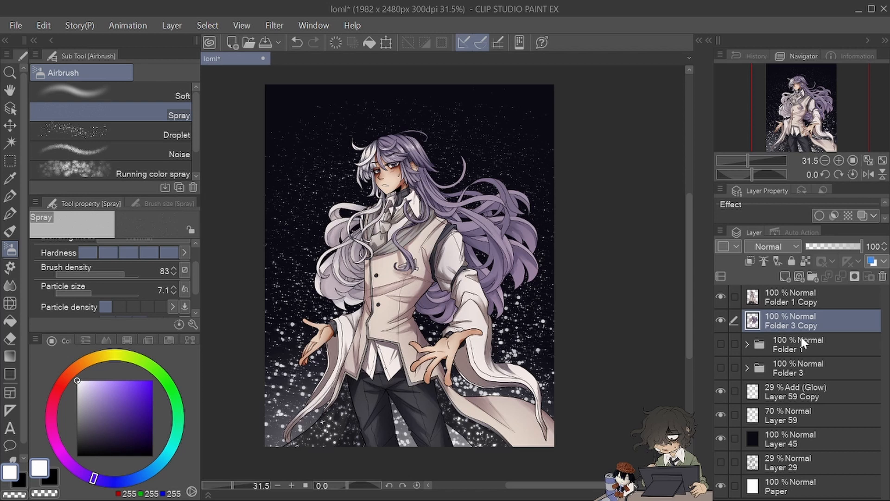
left_click_drag(770, 114, 780, 123)
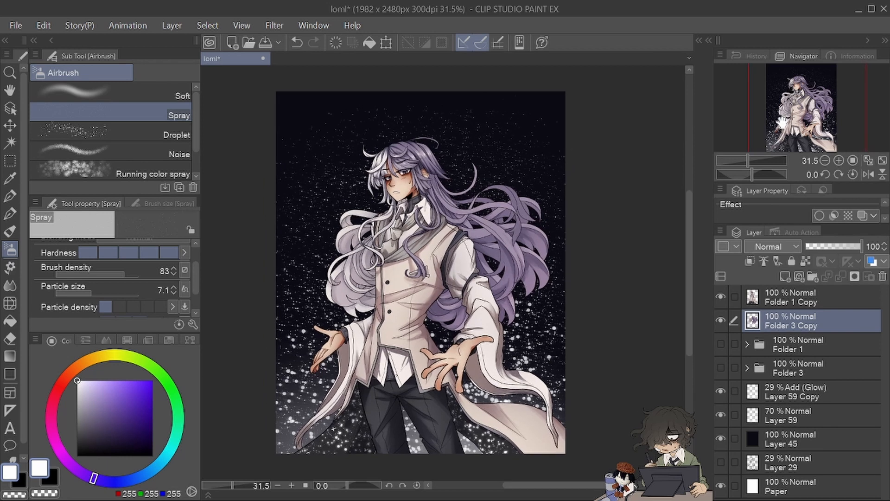
- Save the illustration file
left_click(13, 25)
left_click(73, 104)
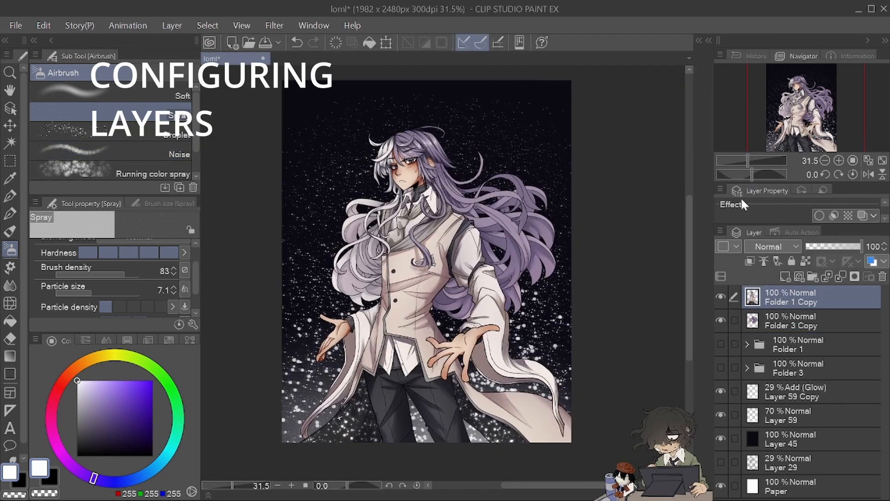
left_click(15, 25)
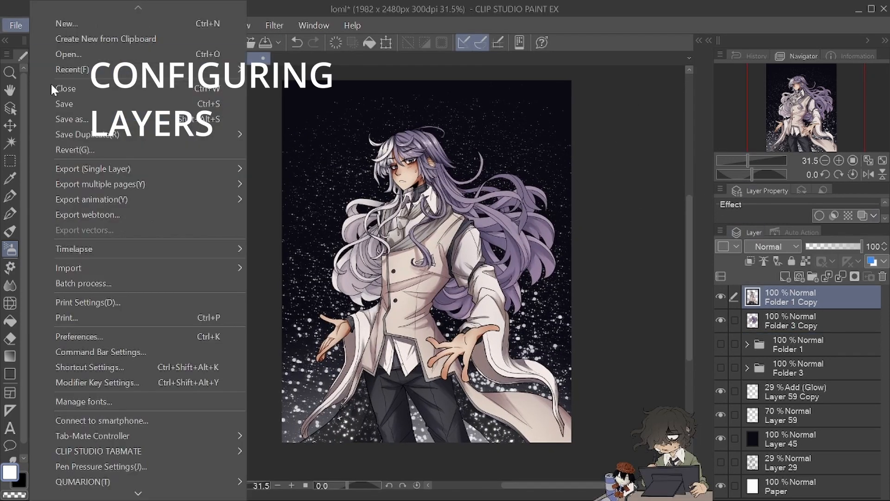
left_click(80, 104)
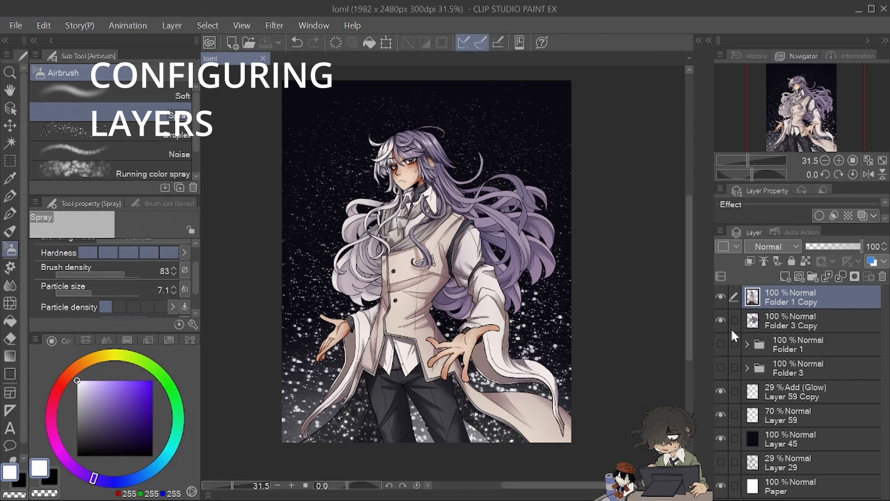
- Compare Folder 1 and Folder 3 with their merged copies by toggling visibility, ending with only the two copies shown
left_click_drag(720, 297, 720, 368)
left_click(783, 345)
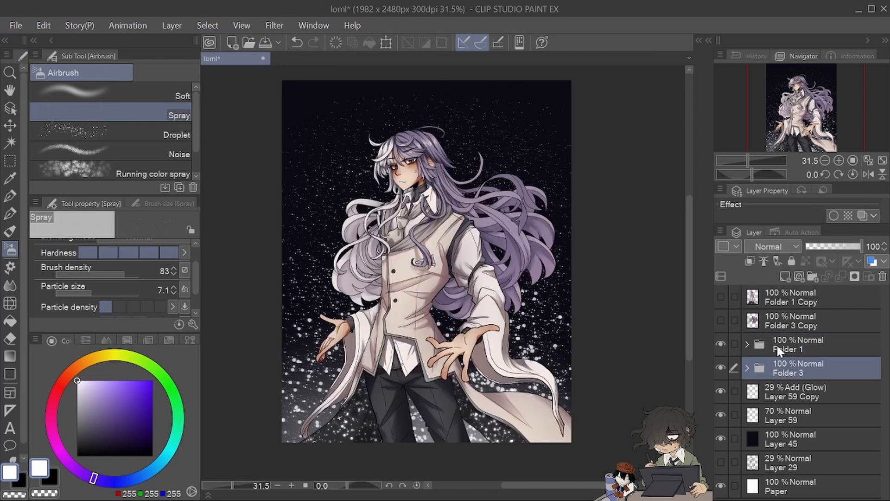
left_click_drag(821, 138, 808, 129)
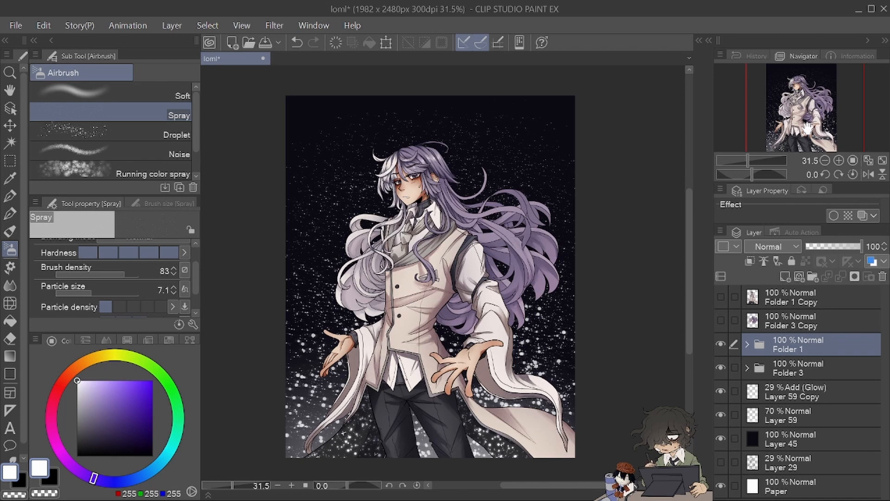
left_click(720, 343)
left_click(720, 368)
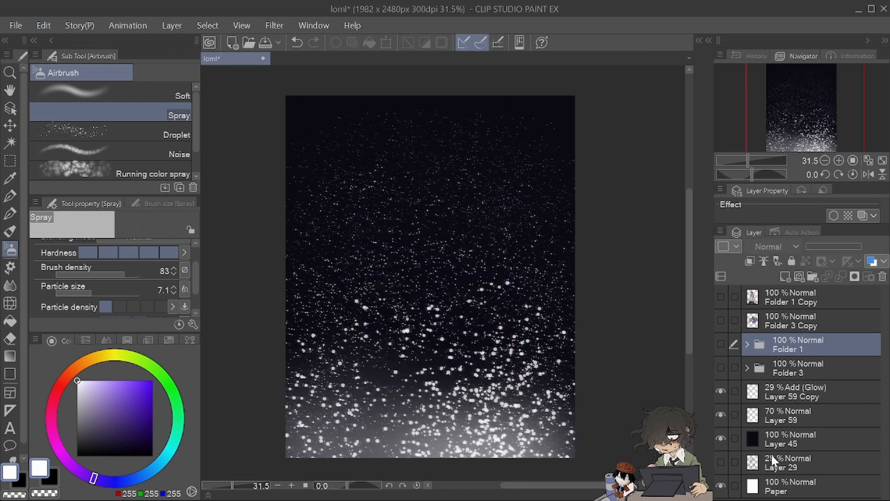
left_click(788, 320)
left_click_drag(721, 296, 720, 321)
left_click(790, 296)
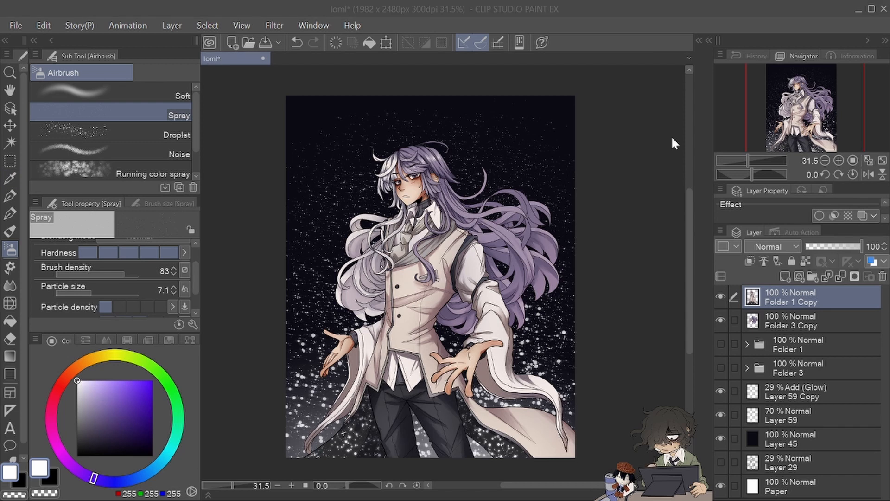
- Create a new layer folder, move Folder 1 Copy and Folder 3 Copy into it, and collapse it
left_click(812, 278)
left_click(767, 317)
left_click(734, 342)
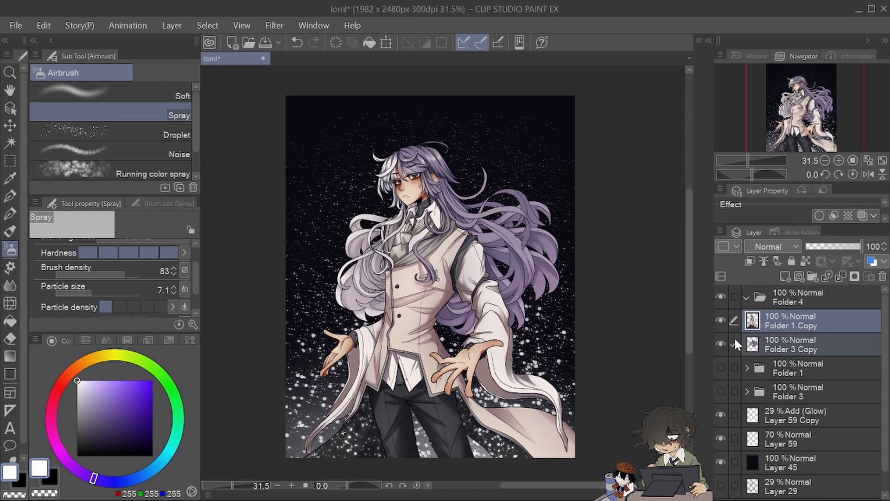
left_click_drag(767, 319, 765, 300)
left_click(746, 298)
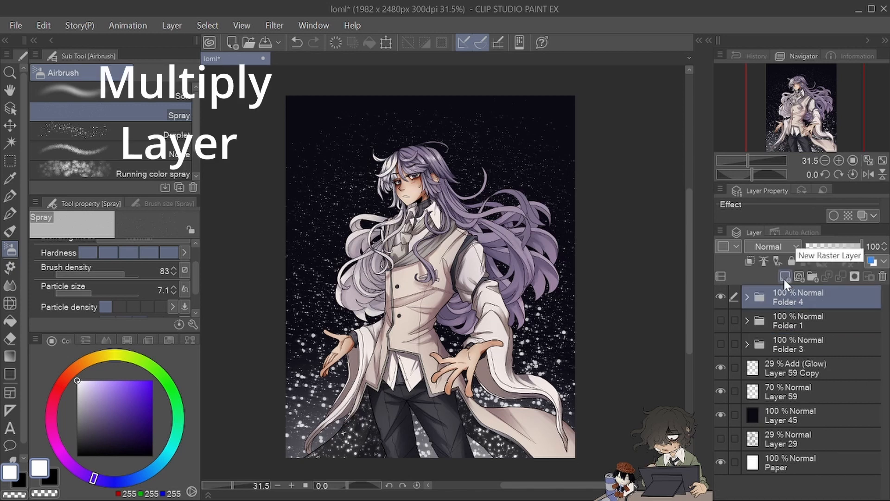
- Add a Multiply raster layer above the character folder and fill it with muted purple (RGB 184, 174, 204)
left_click(783, 277)
left_click(770, 247)
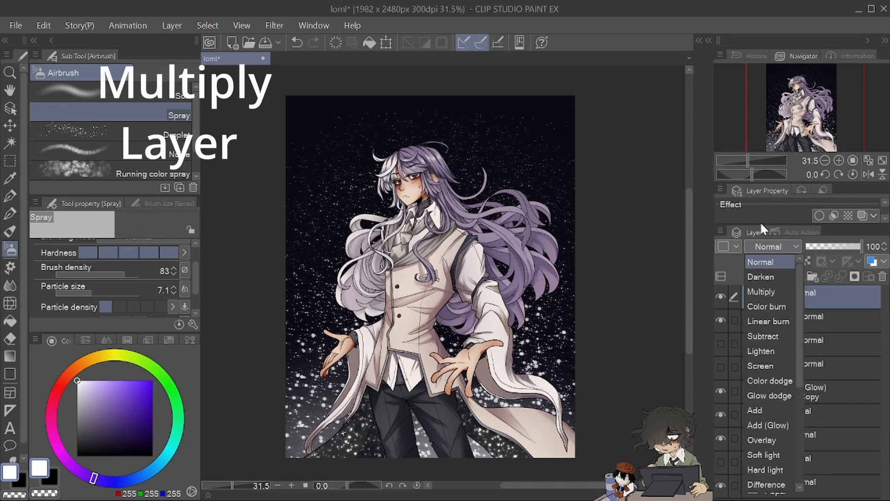
left_click(761, 290)
left_click(88, 395)
left_click(10, 338)
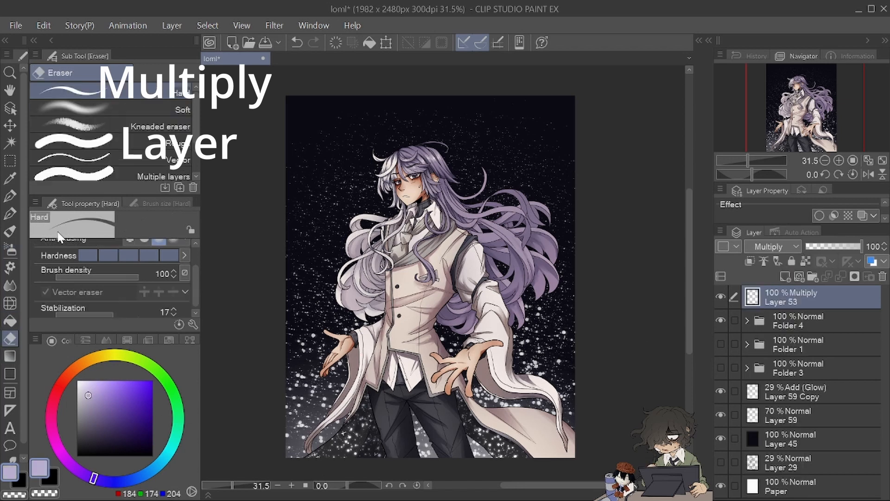
left_click(11, 321)
left_click(462, 243)
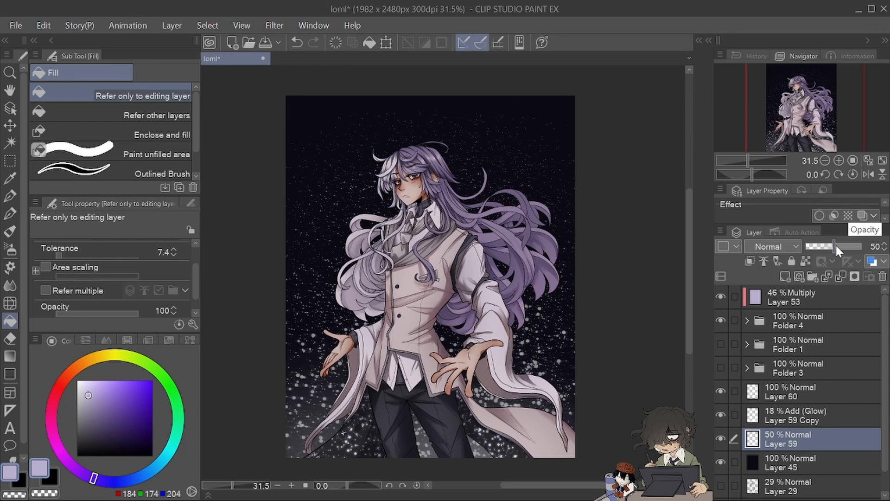
- Set the Multiply layer's opacity to 34% and toggle its visibility to compare the effect
left_click(789, 298)
mouse_move(826, 249)
left_mouse_down()
mouse_move(817, 244)
mouse_move(825, 243)
left_mouse_up()
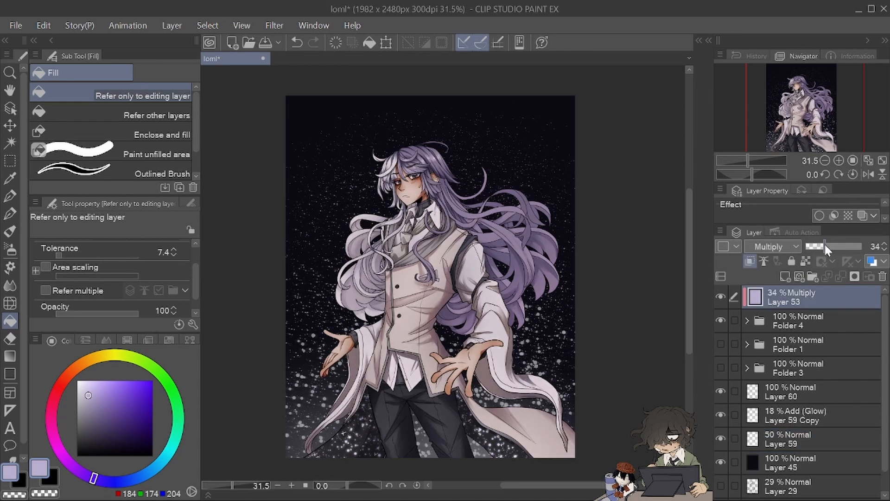
left_click(722, 297)
left_click(721, 295)
- Refill the Multiply layer with dusty red (RGB 187, 151, 146) and set its opacity to 47%
left_click(64, 379)
left_click_drag(114, 404, 93, 400)
left_click(410, 283)
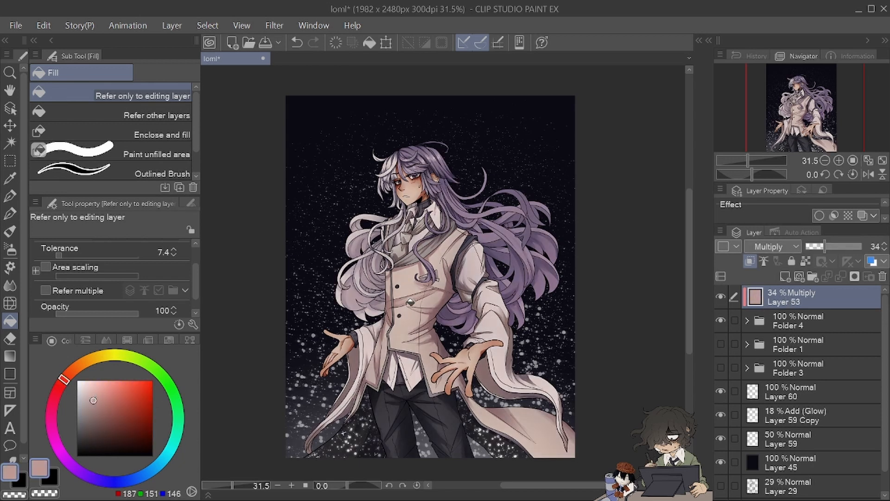
left_click_drag(825, 247, 844, 245)
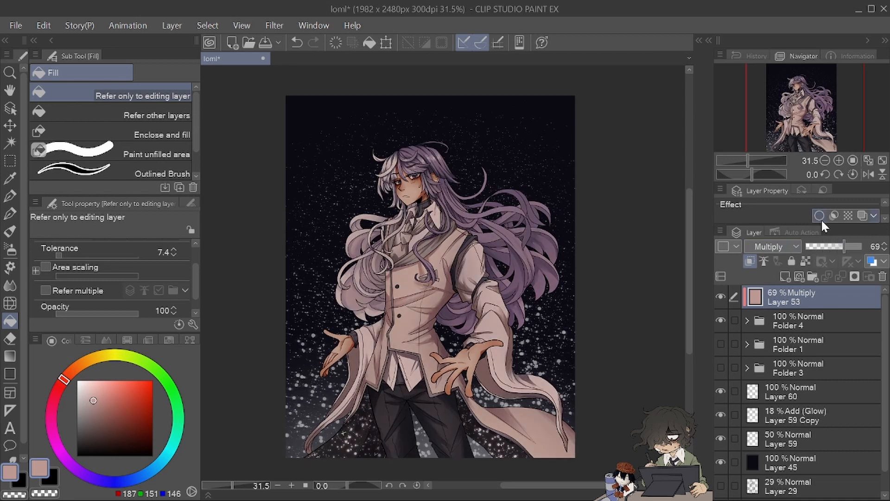
left_click(833, 247)
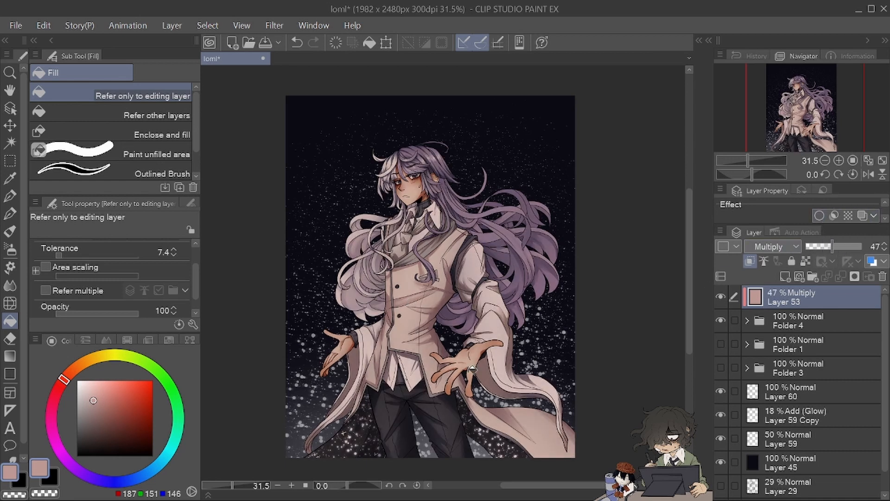
- Refill the Multiply layer with dusty pink (RGB 187, 146, 155) and set its opacity to 37%
left_click_drag(62, 401, 53, 399)
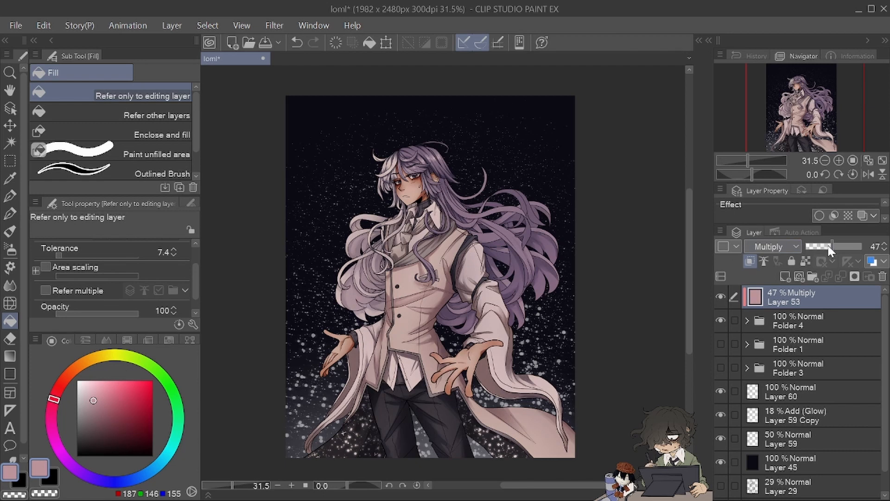
left_click_drag(836, 246, 850, 246)
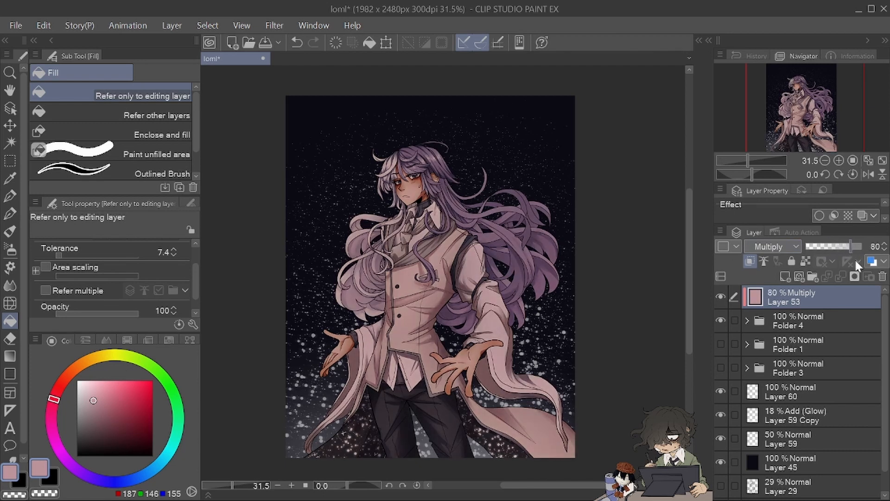
left_click(828, 246)
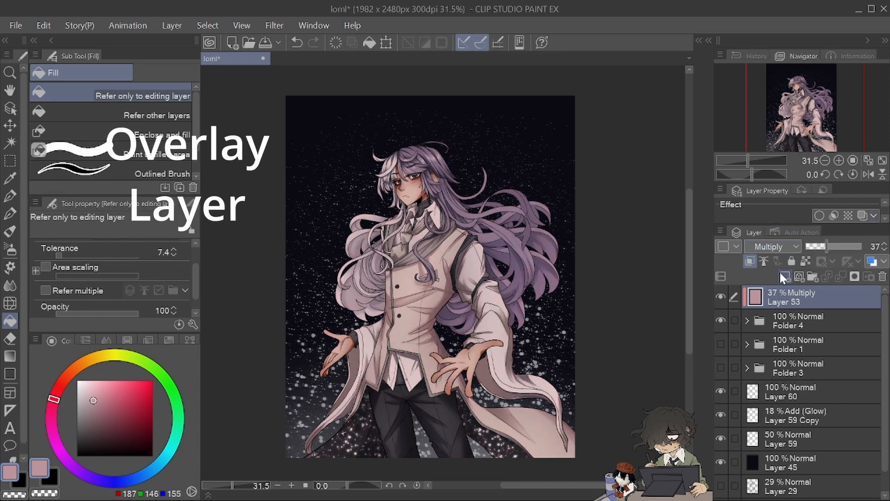
- Add a clipped Overlay layer above the Multiply layer and choose light peach (RGB 236, 201, 180) as the drawing colour
left_click(784, 275)
left_click(776, 246)
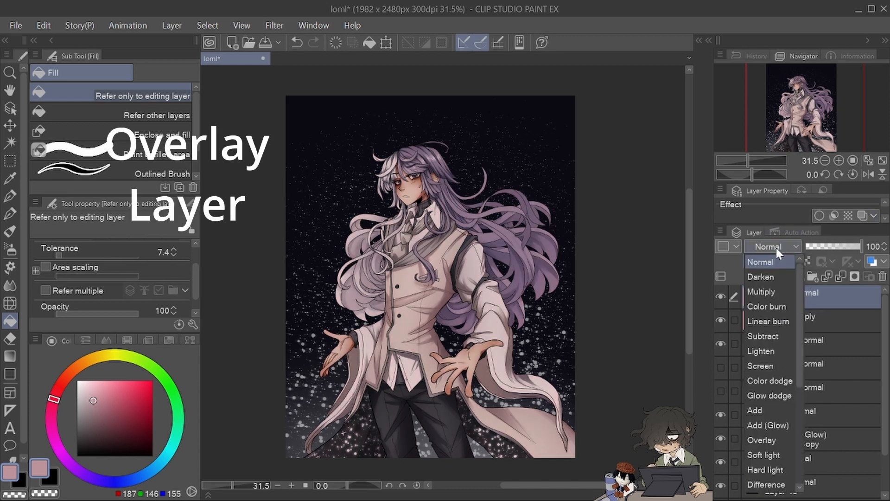
left_click(764, 438)
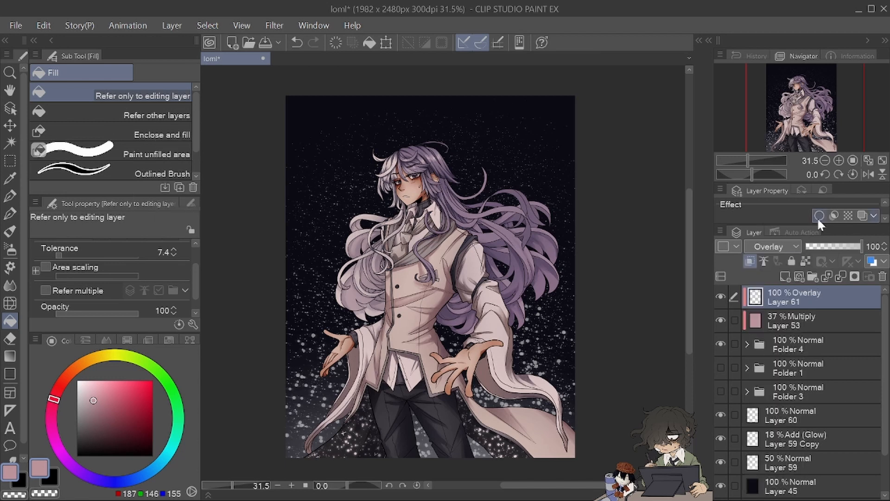
left_click(78, 368)
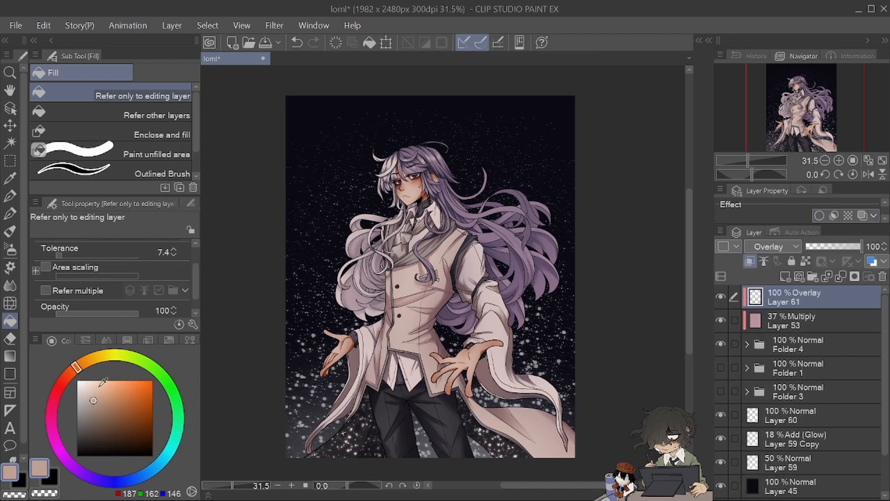
left_click(95, 384)
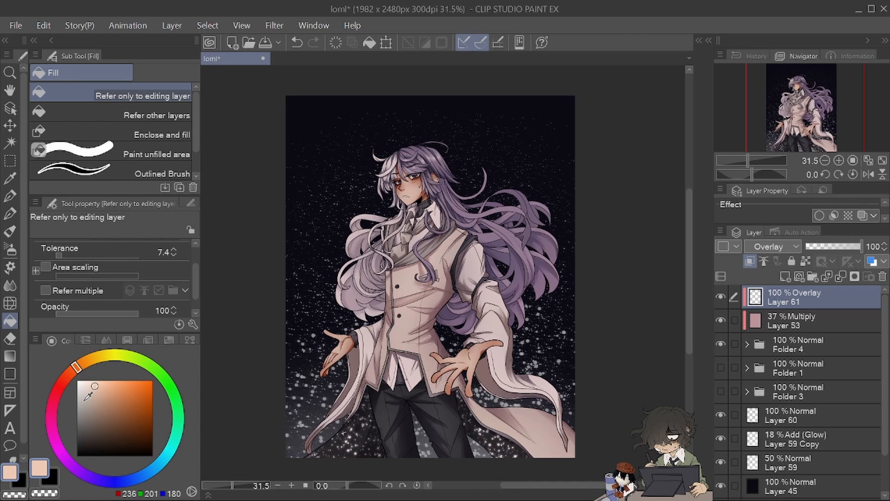
- Switch to the Soft airbrush and set its brush size to 1088.2
left_click(11, 249)
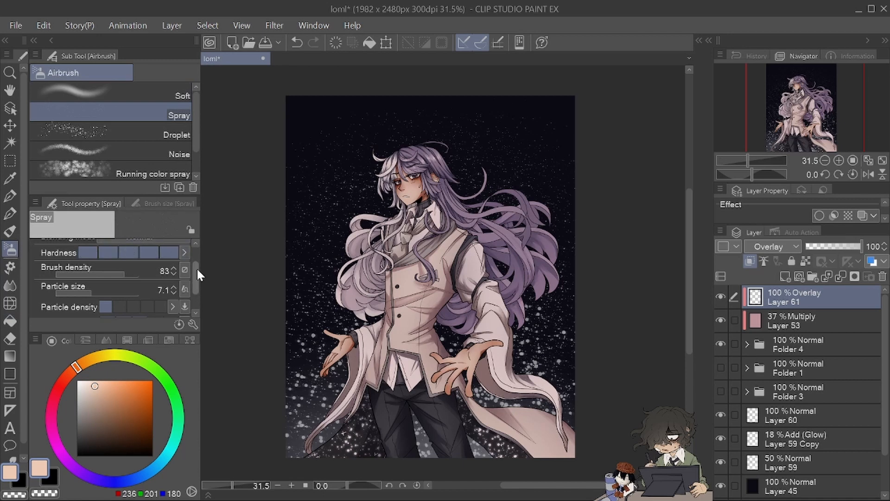
scroll(197, 274, "up", 2)
left_click(174, 86)
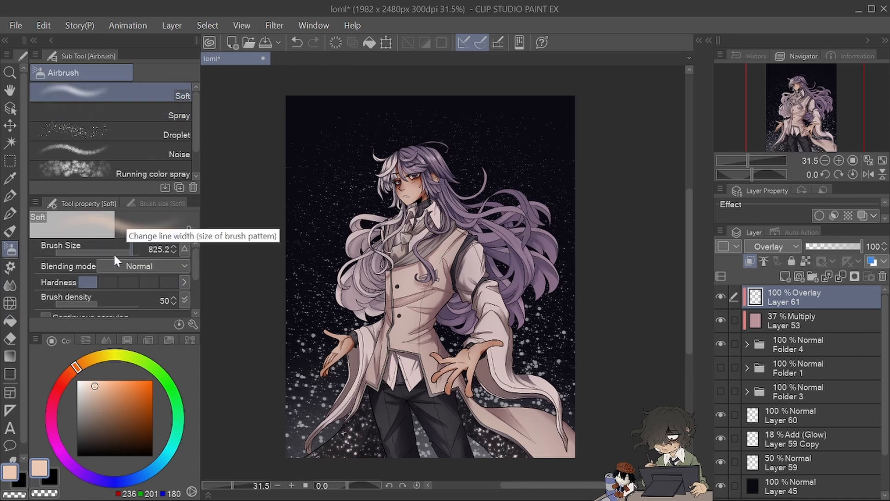
left_click(134, 248)
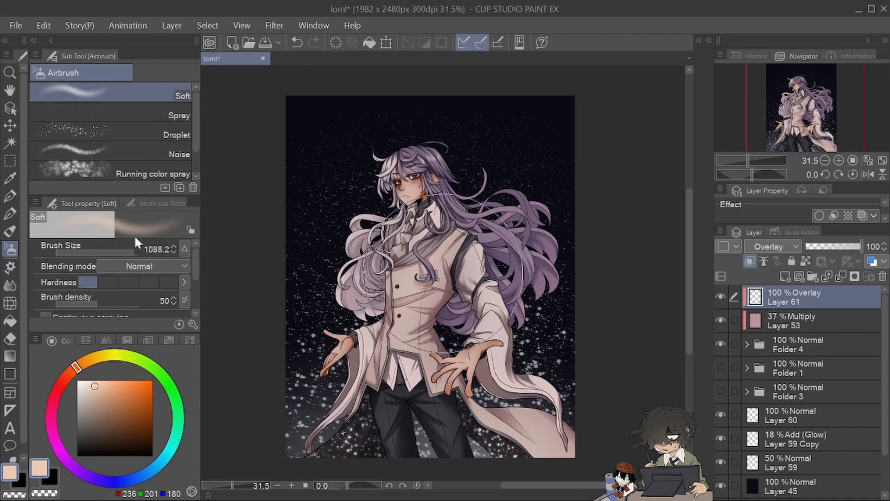
- Change the drawing colour to light pink (RGB 236, 189, 180) and airbrush it softly over the figure on the Overlay layer
left_click_drag(822, 99, 823, 105)
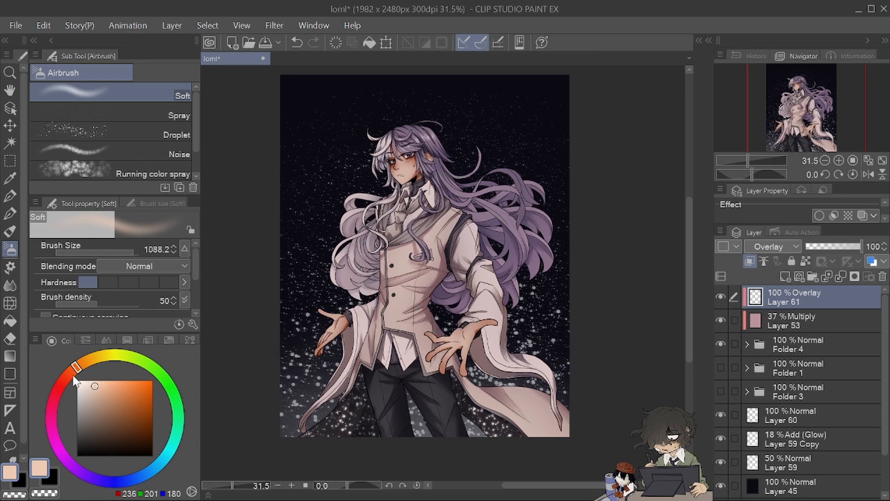
left_click_drag(76, 382, 65, 379)
left_click(815, 125)
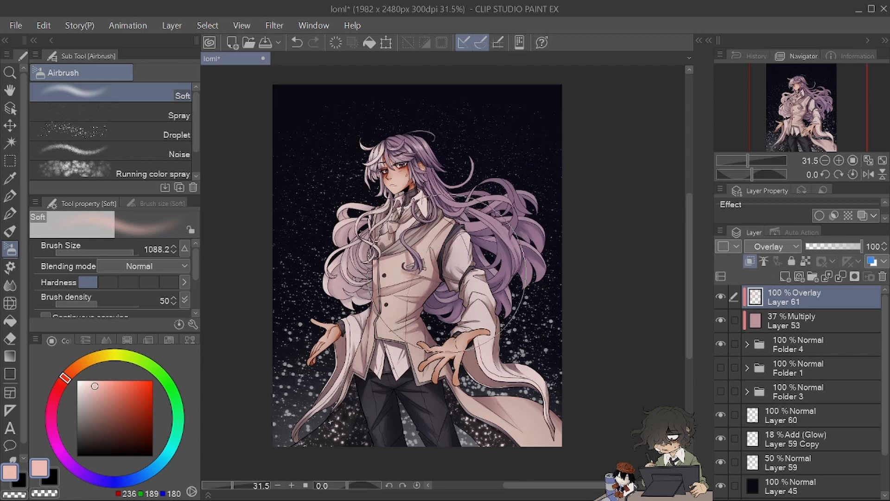
left_click_drag(449, 273, 479, 283)
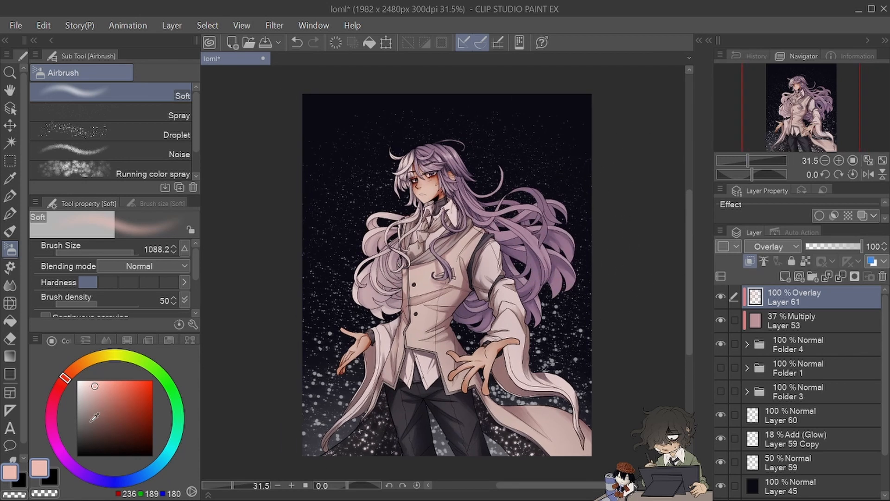
- Choose blue-grey (RGB 102, 103, 121), set the airbrush size to 661.4, and shade the figure on the Overlay layer
left_click(90, 420)
left_click(117, 482)
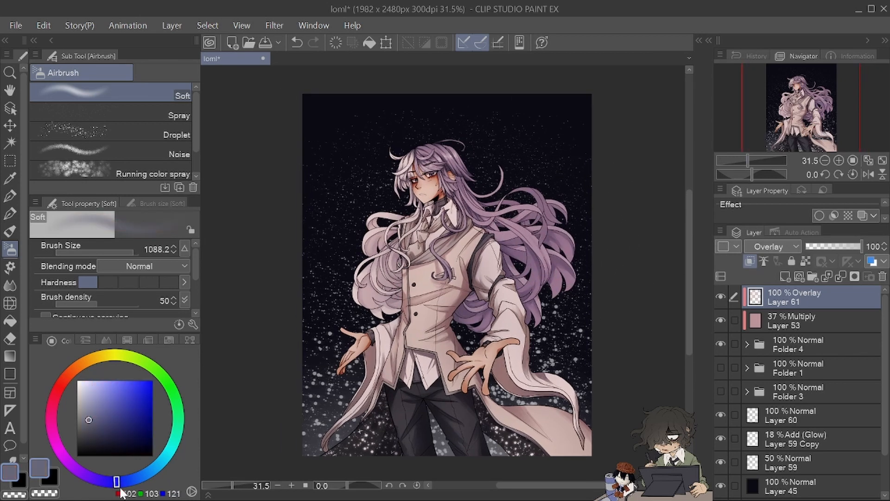
left_click_drag(133, 250, 118, 252)
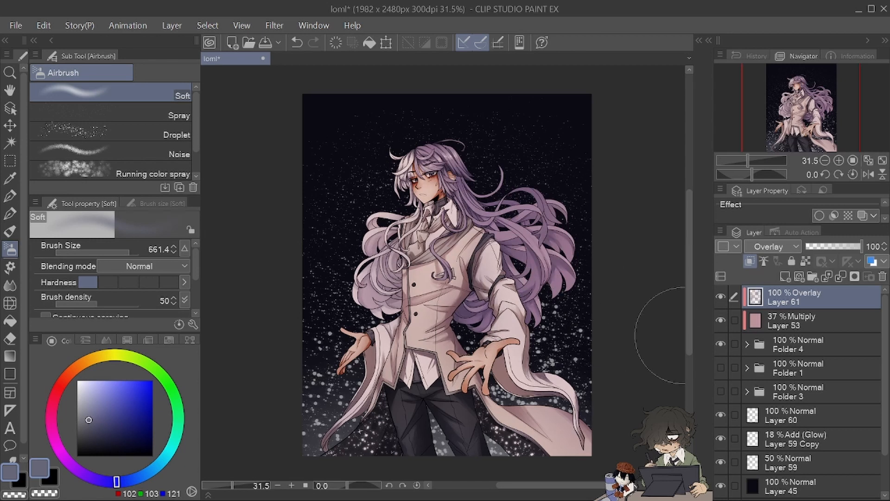
- Toggle the Overlay layer's visibility to compare the illustration with and without it
left_click(721, 297)
left_click(720, 295)
left_click(720, 296)
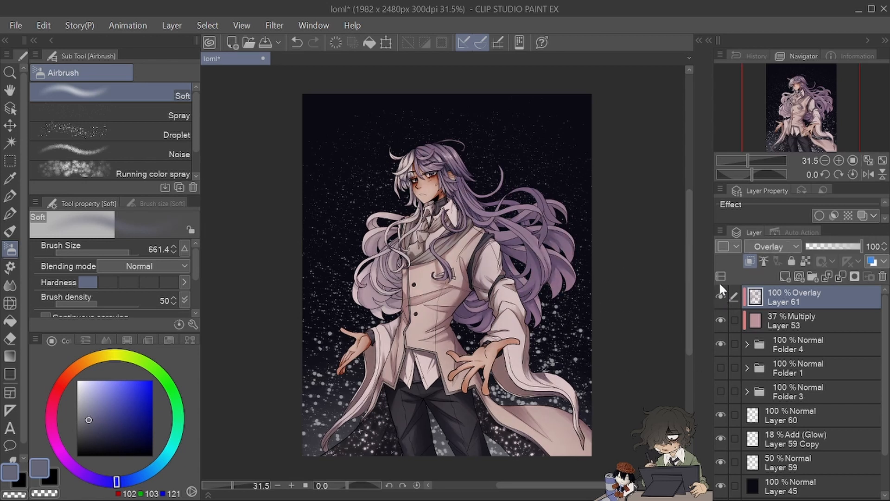
- Add a new layer above the Overlay layer, clip it to the figure, and set its blending mode to Screen
left_click(784, 276)
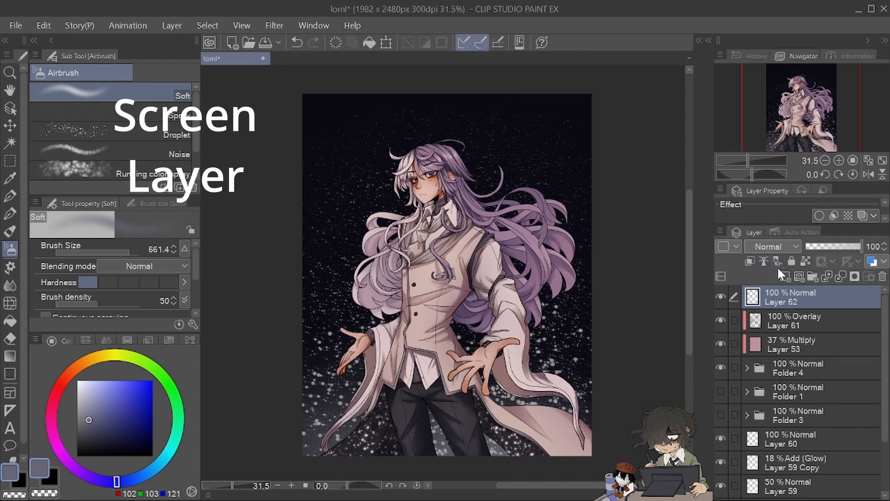
left_click(769, 247)
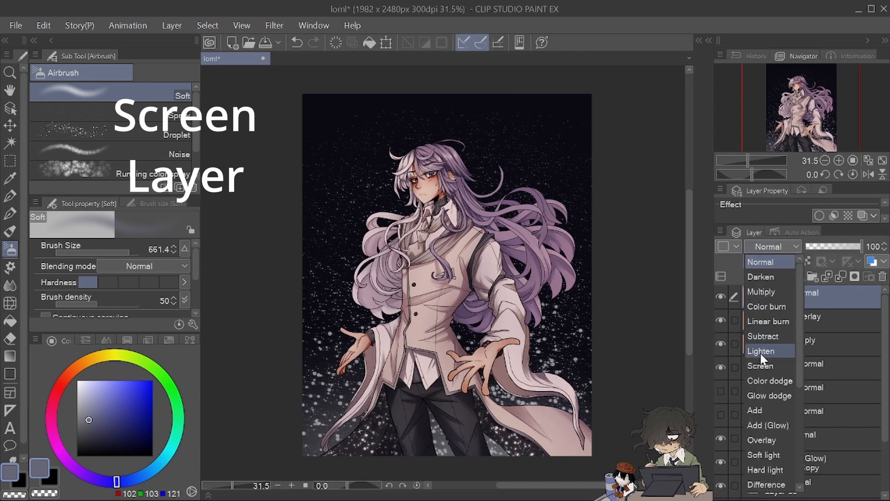
left_click(764, 366)
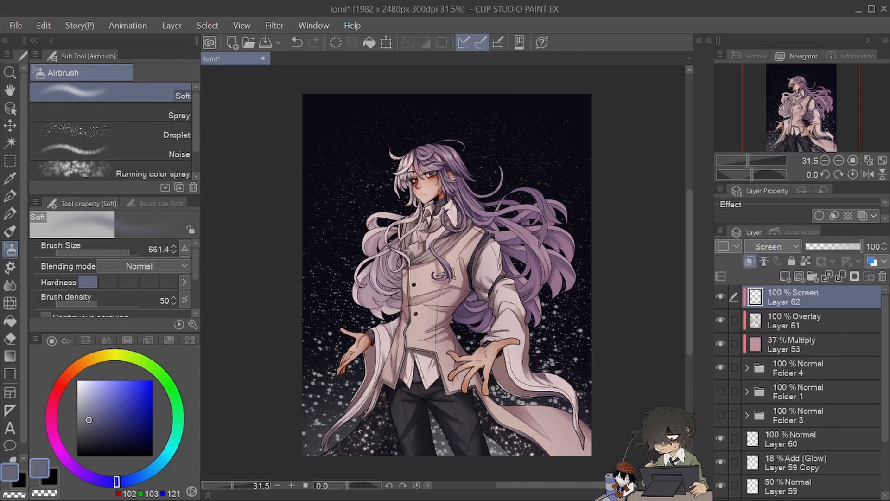
- Set the drawing colour to light peach (RGB 233, 201, 189)
left_click(91, 387)
left_click(70, 373)
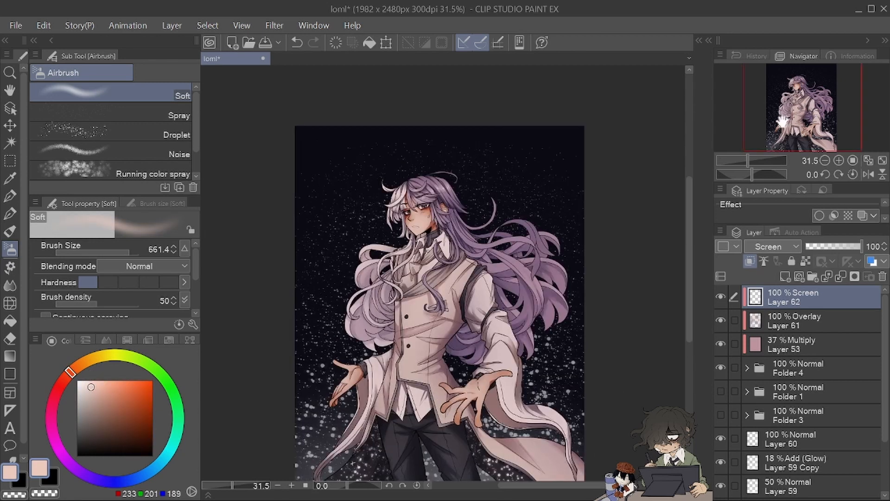
left_click_drag(748, 160, 803, 127)
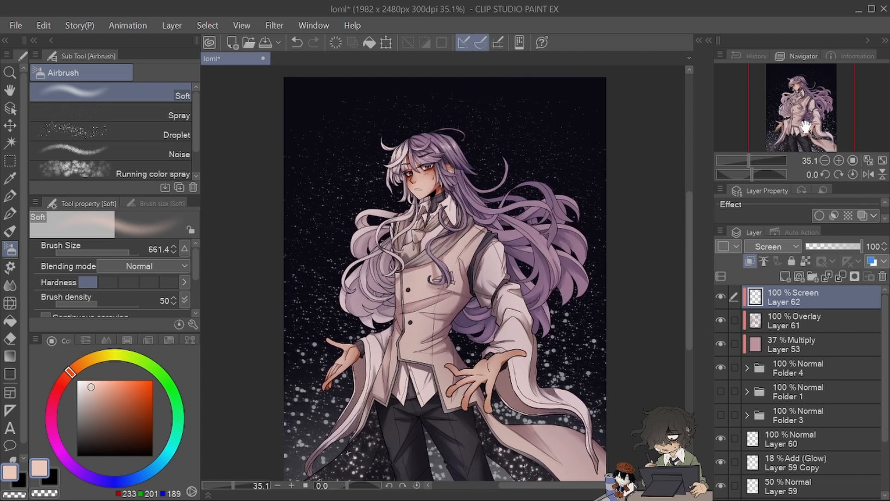
left_click_drag(803, 131, 800, 151)
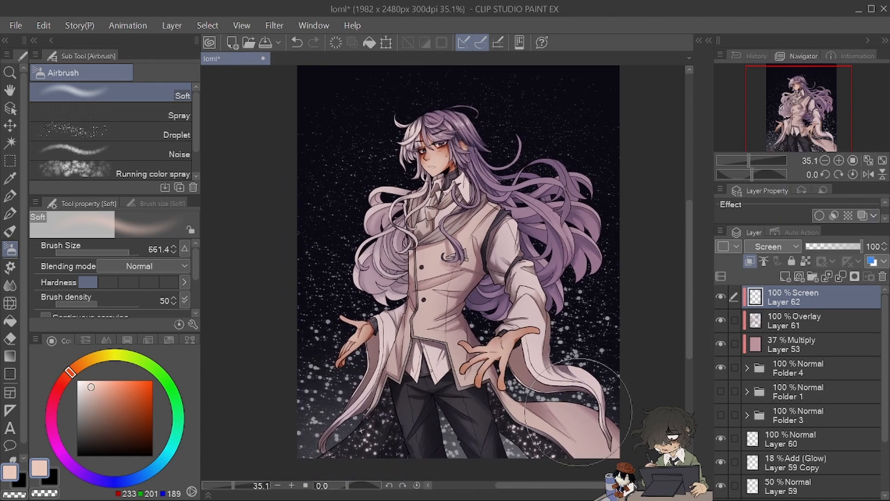
- Try painting solid light over the flowing coat tail on the Screen layer with the G-pen at size 195.8
key("p")
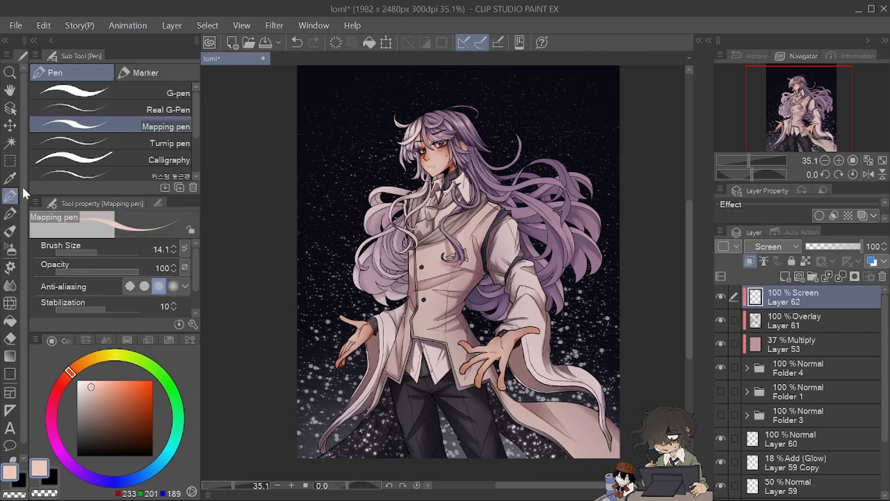
key("comma")
key("comma")
left_click_drag(120, 250, 119, 250)
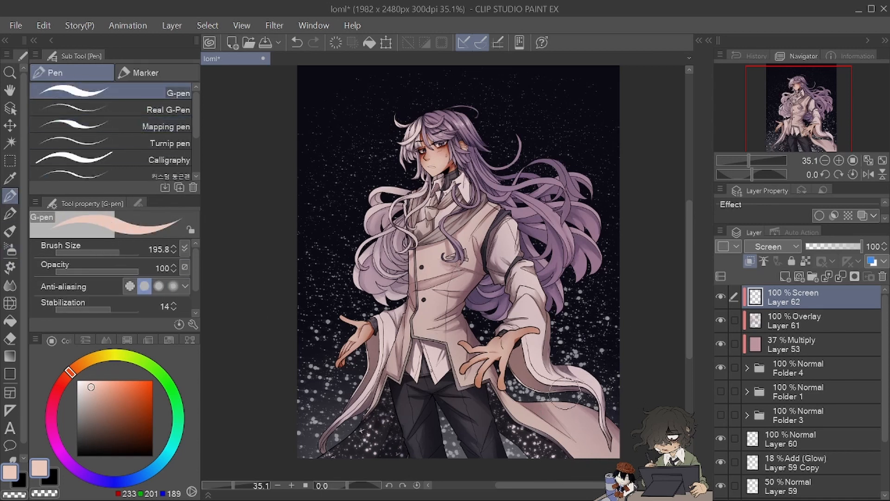
mouse_move(557, 402)
left_mouse_down()
mouse_move(588, 453)
mouse_move(573, 421)
mouse_move(585, 431)
mouse_move(577, 408)
left_mouse_up()
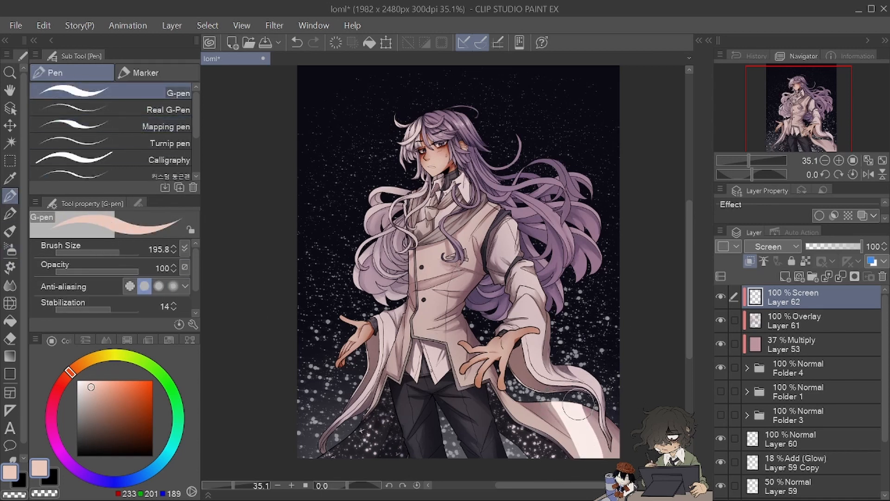
left_click_drag(577, 408, 589, 445)
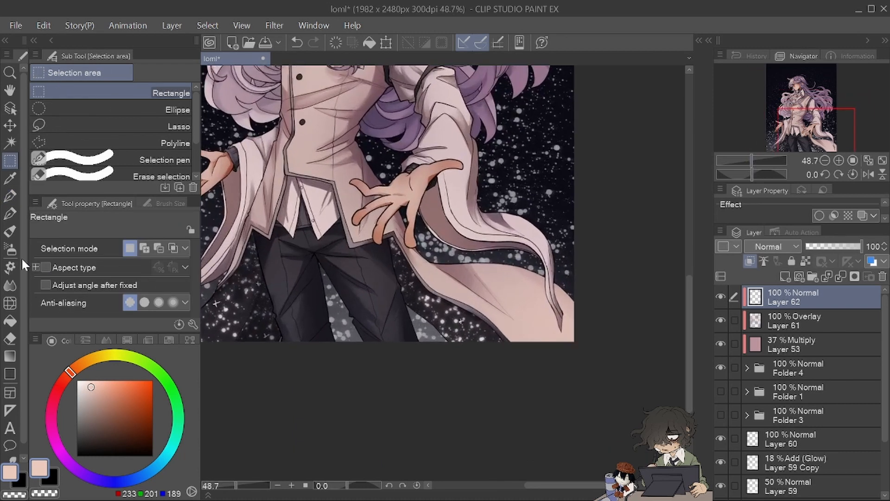
- Airbrush a peach glow along the figure's lower edge with the Soft airbrush at size 661.4 on the clipped Normal layer
key("b")
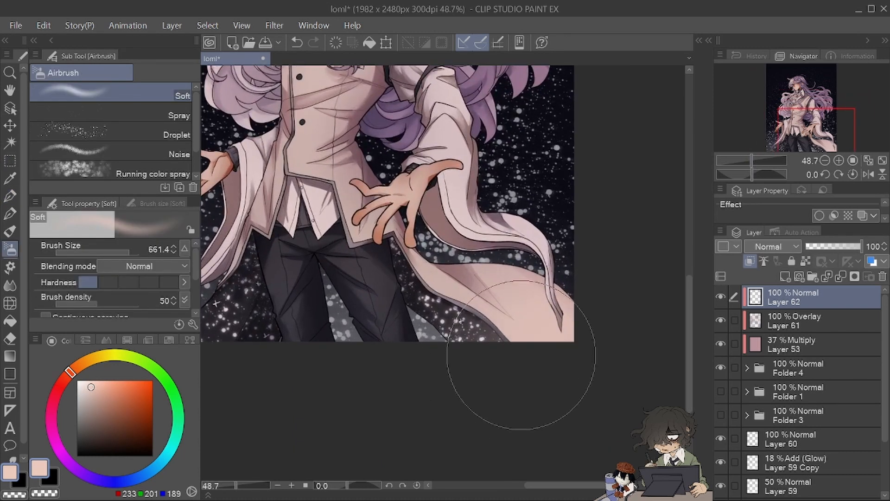
left_click_drag(455, 357, 423, 377)
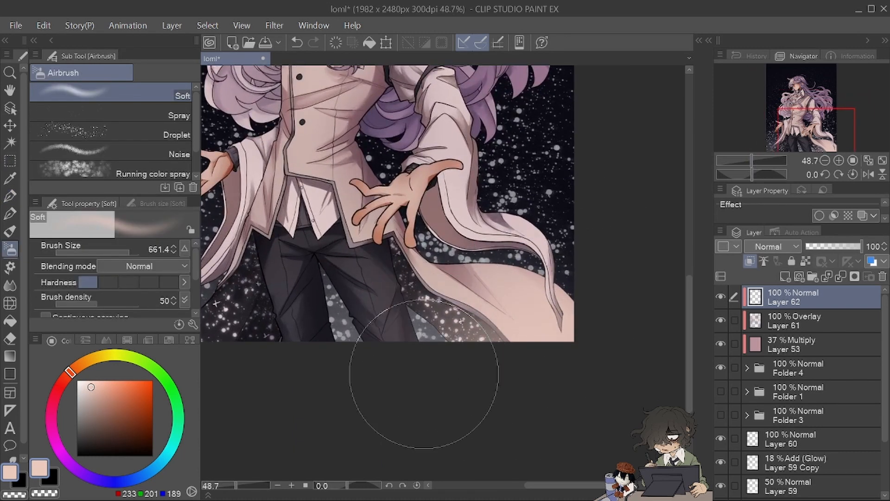
left_click_drag(826, 131, 784, 133)
mouse_move(411, 393)
left_mouse_down()
mouse_move(433, 441)
mouse_move(433, 427)
left_mouse_up()
left_click_drag(801, 136, 816, 131)
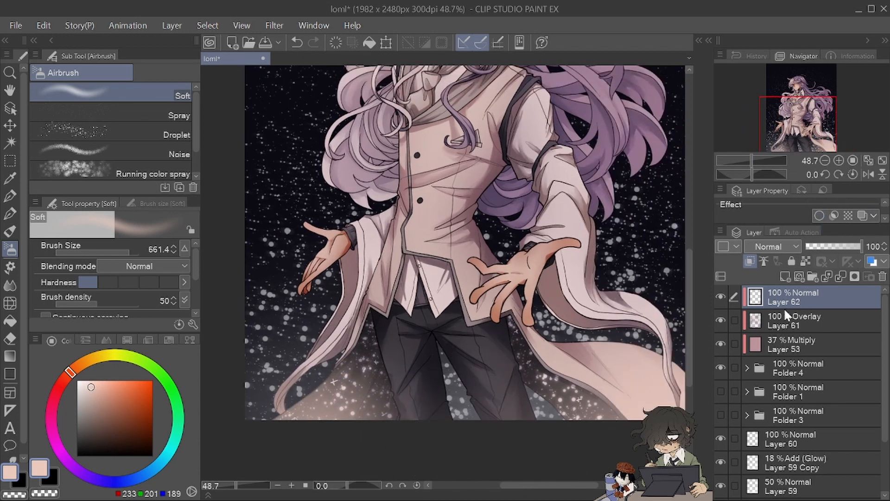
- Soften the peach glow around the coat with the Soft eraser at size 661.4, checking it in a mirrored view
key("q")
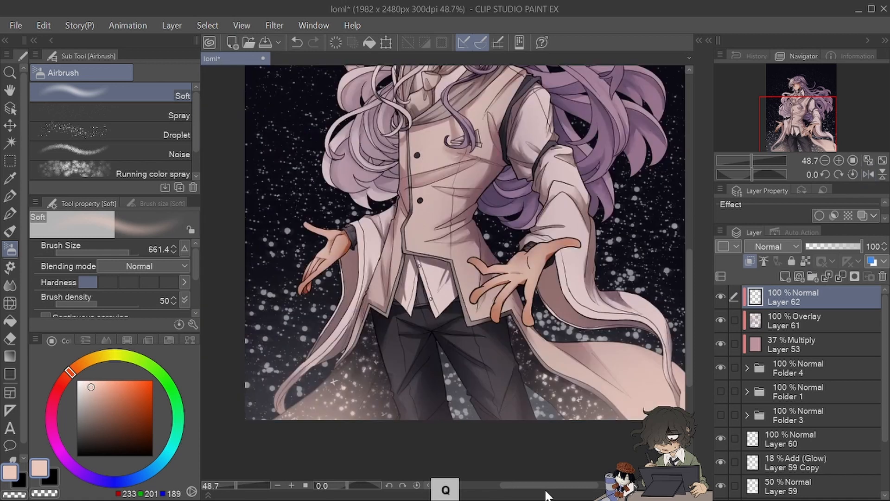
key("g")
left_click(12, 331)
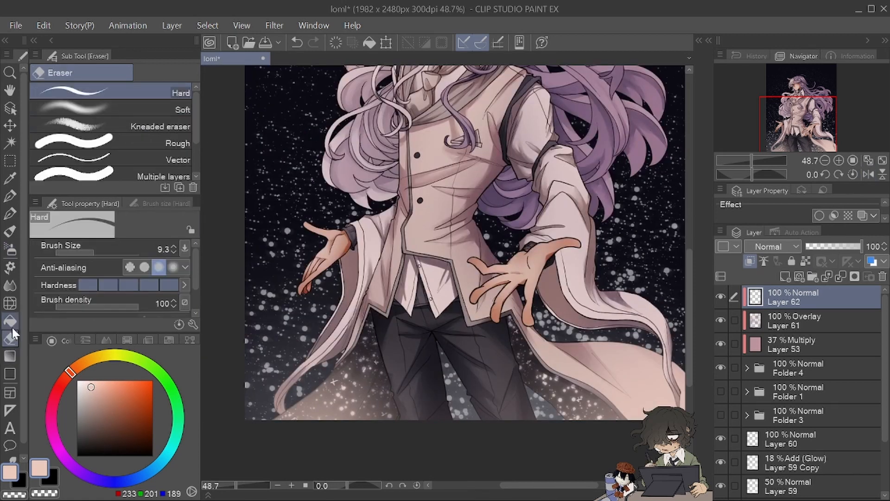
left_click(183, 109)
left_click_drag(107, 253, 129, 246)
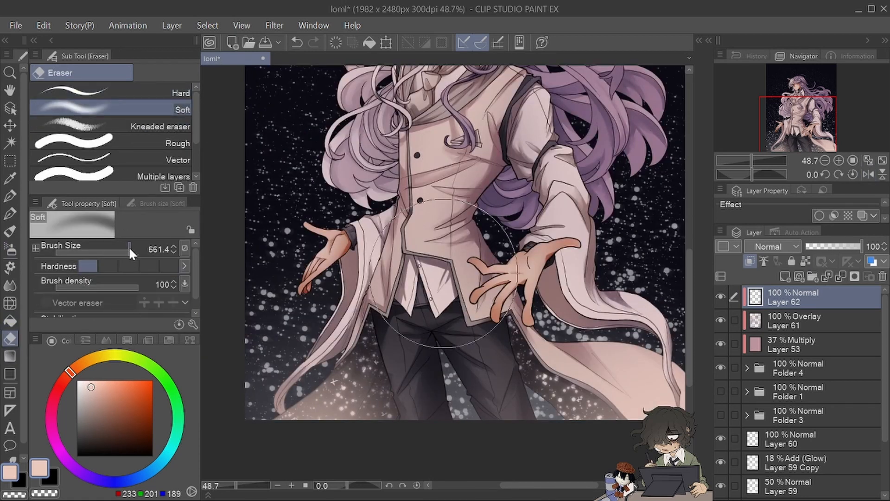
left_click_drag(604, 333, 614, 329)
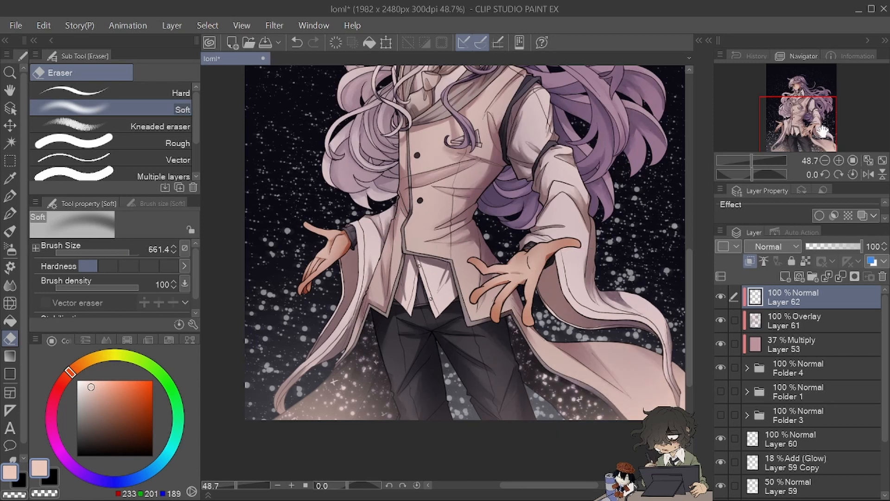
left_click_drag(827, 118, 802, 136)
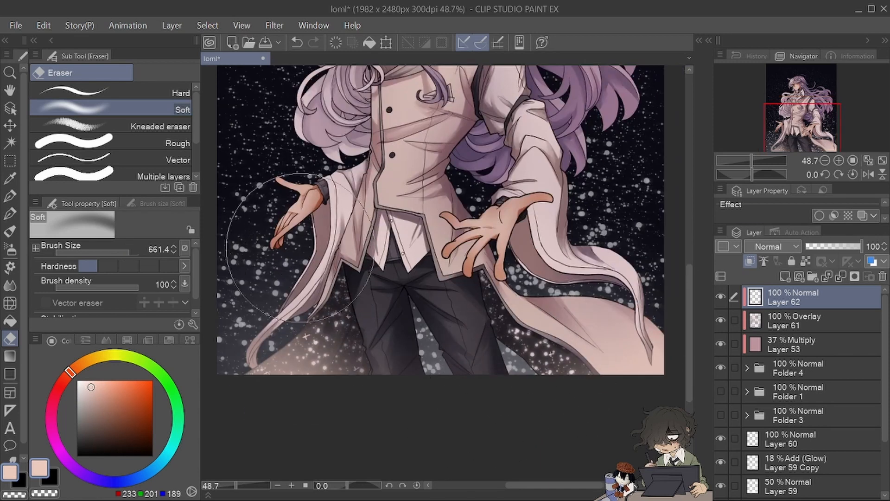
key("q")
key("q")
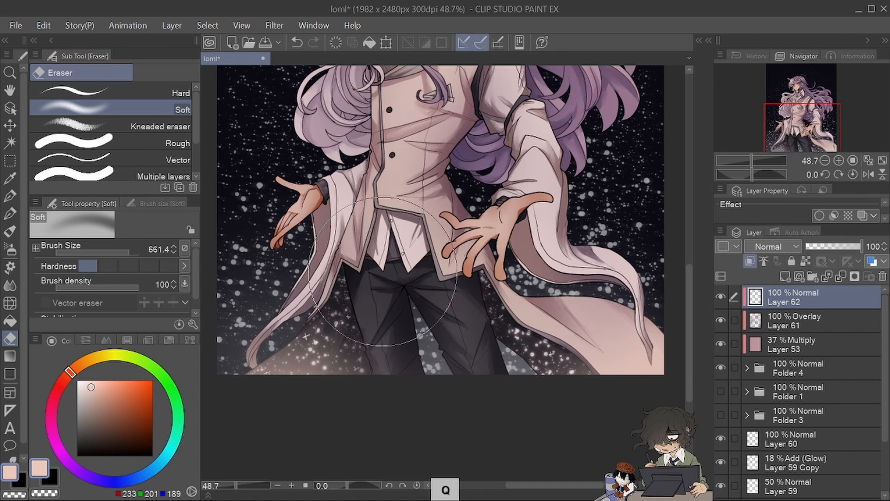
- Change the airbrush colour to pale pink (RGB 245, 223, 214), lighten the coat tail, and check the mirrored view
key("b")
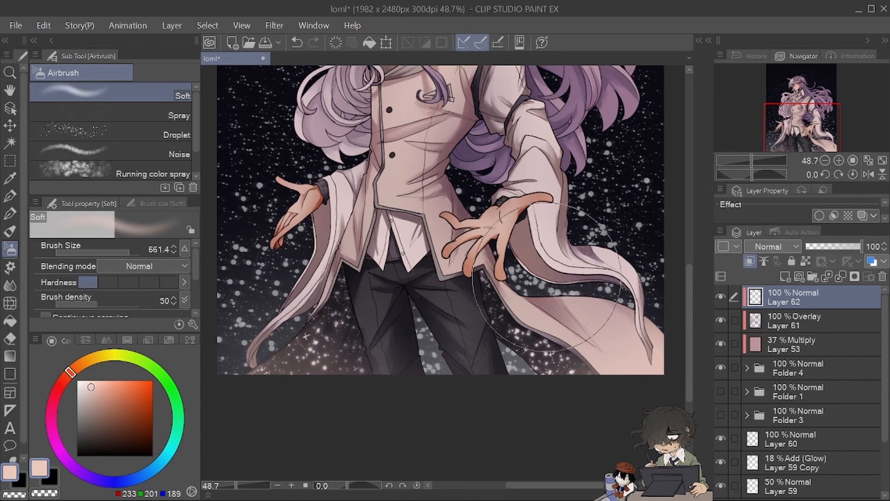
left_click(624, 300, "alt")
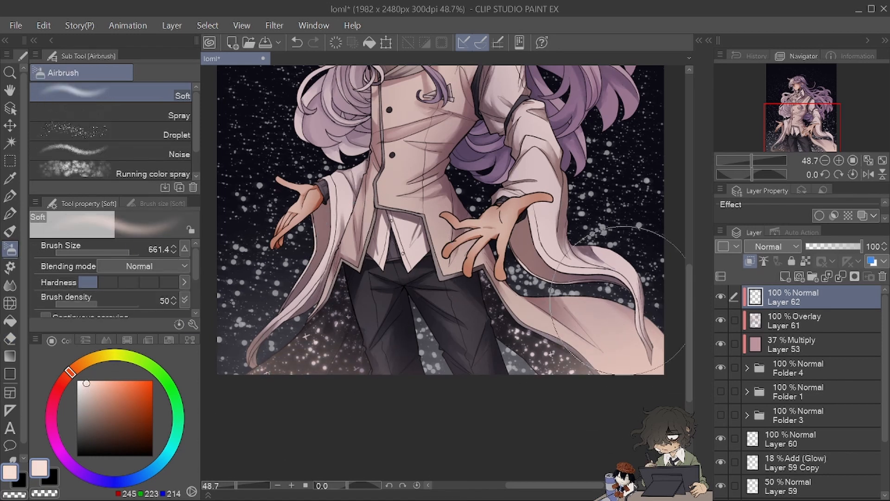
key("q")
key("q")
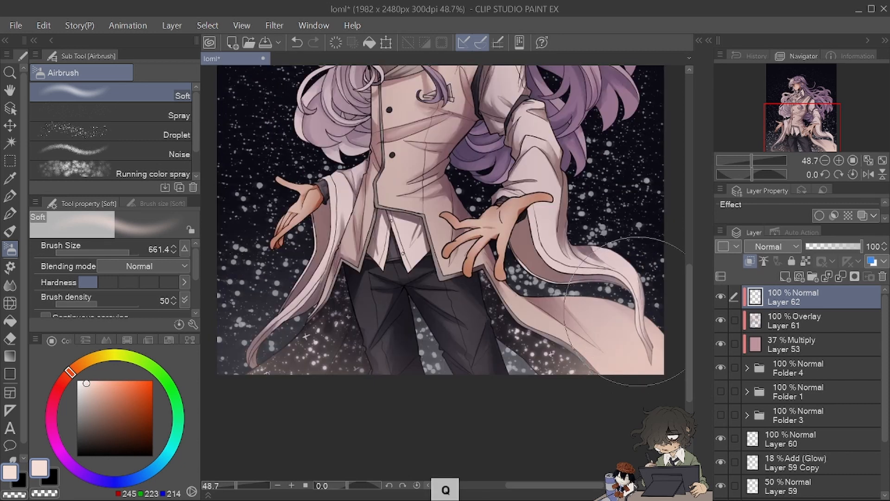
- Use the Hard eraser at size 31.5 to remove the glow from the pointed end and edges of the trailing sleeve
left_click(11, 336)
left_click(157, 95)
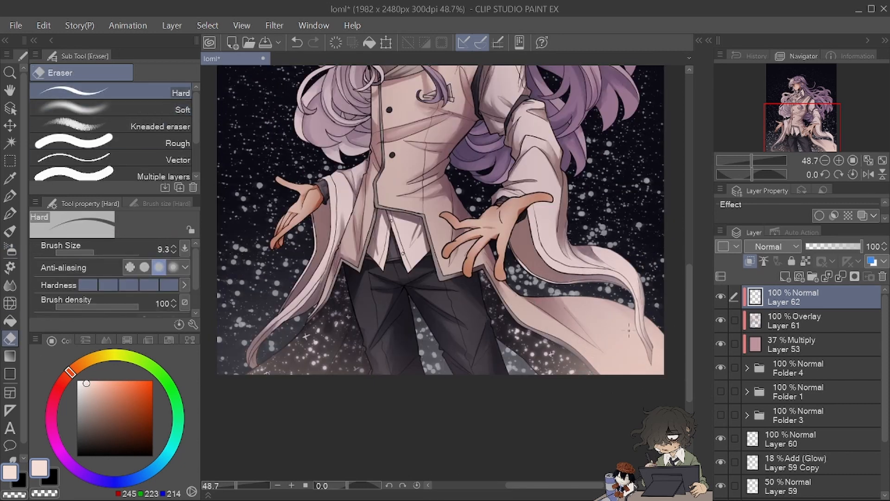
left_click(102, 252)
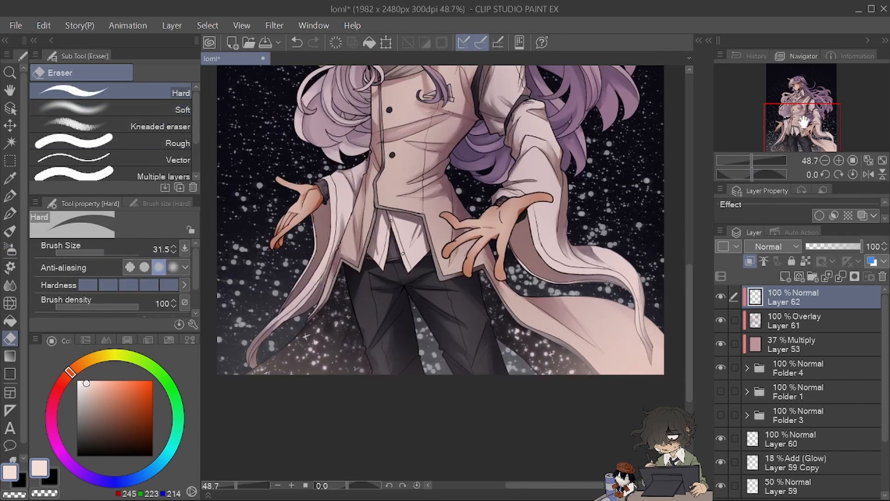
left_click(758, 161)
left_click_drag(780, 138, 831, 140)
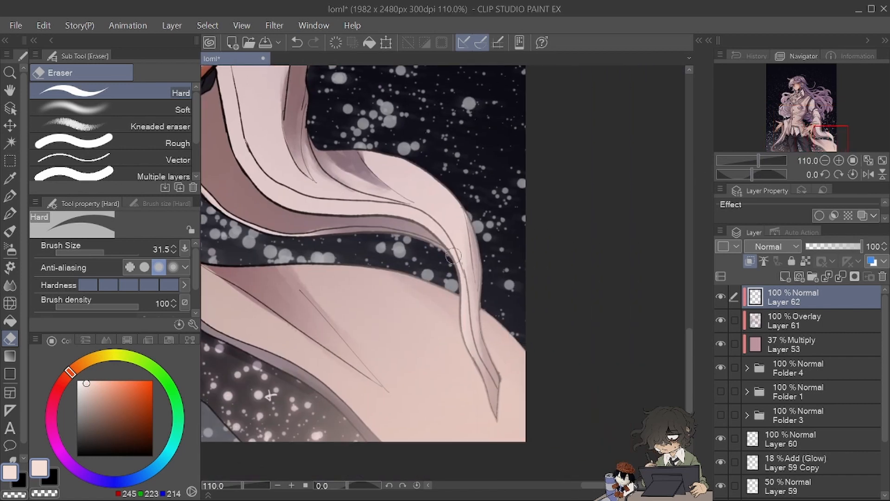
left_click_drag(453, 255, 469, 300)
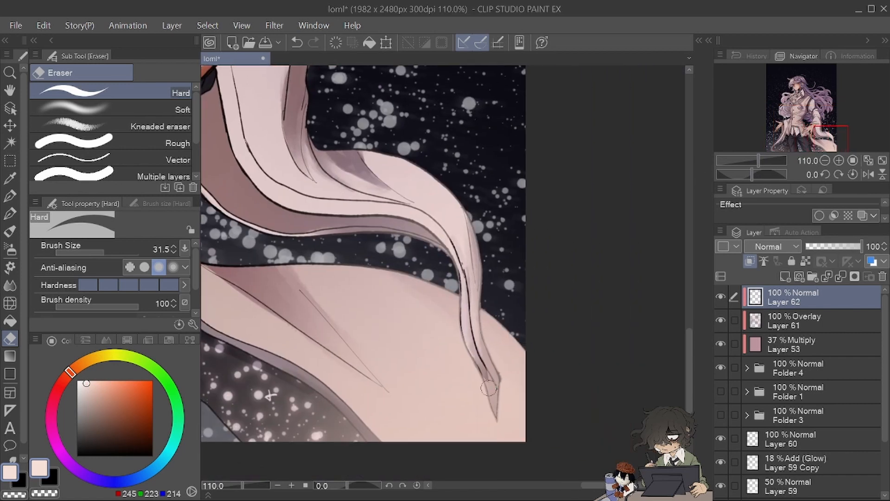
key("ctrl+z")
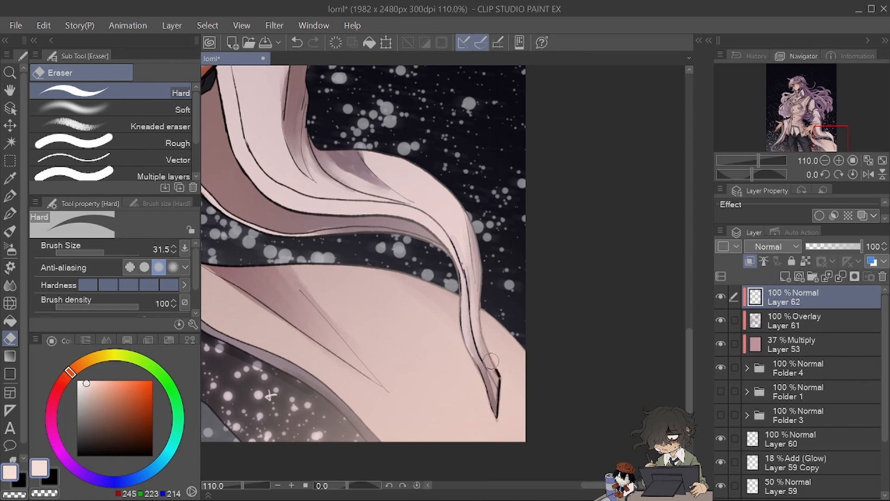
key("ctrl+z")
mouse_move(490, 364)
left_mouse_down()
mouse_move(478, 256)
mouse_move(472, 236)
mouse_move(475, 331)
mouse_move(459, 233)
mouse_move(431, 179)
mouse_move(450, 177)
left_mouse_up()
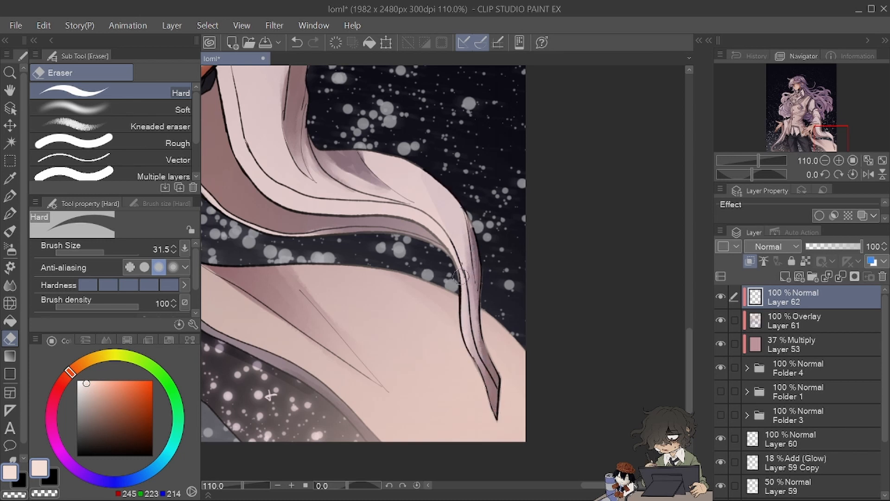
mouse_move(461, 277)
left_mouse_down()
mouse_move(434, 225)
mouse_move(372, 199)
left_mouse_up()
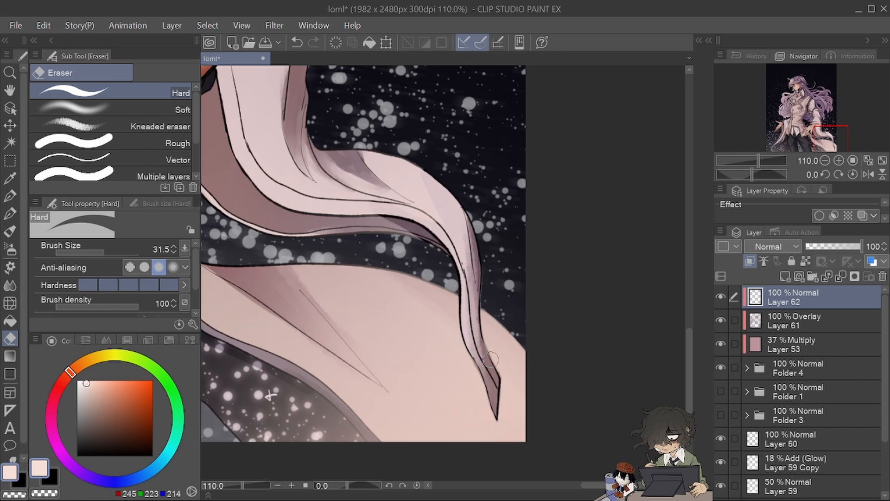
- Erase the glow along the coat tail's lower outline and check the figure in a mirrored view
left_click_drag(748, 162, 753, 162)
left_click(782, 136)
left_click_drag(782, 136, 820, 134)
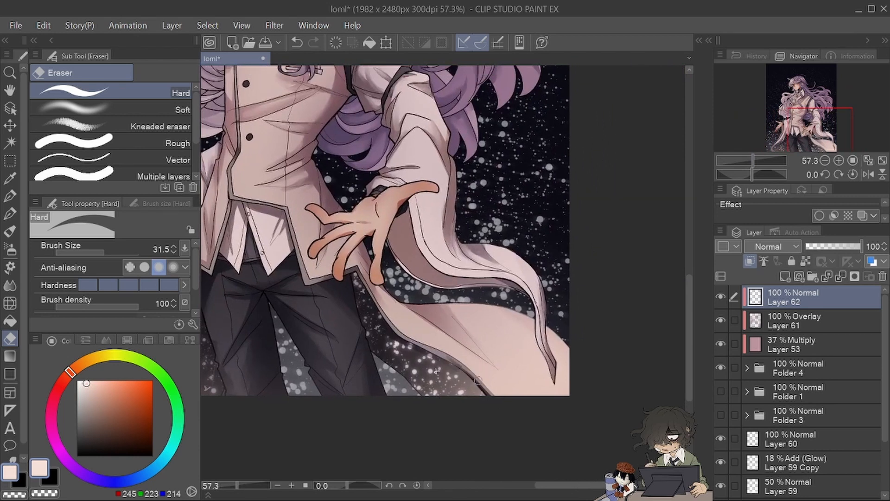
key("q")
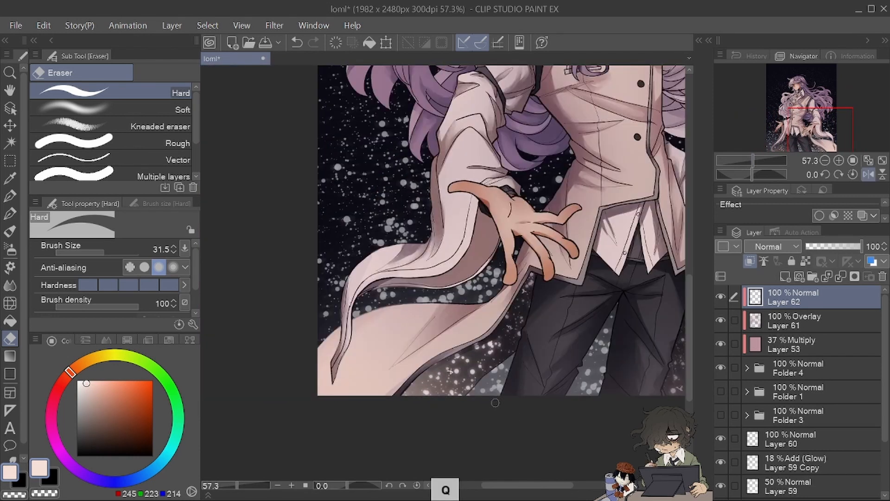
key("q")
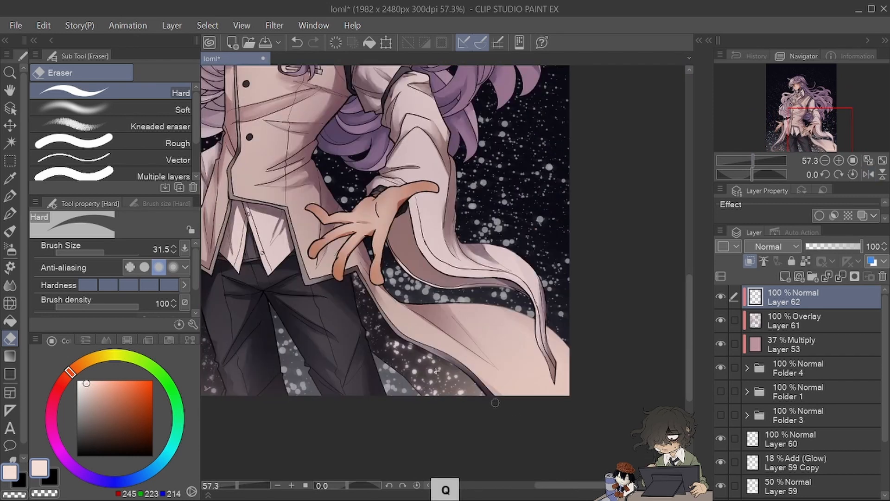
- Blend the glow beside the coat tail's lower edge with the Wet bleed blender at size 112.6
left_click(11, 286)
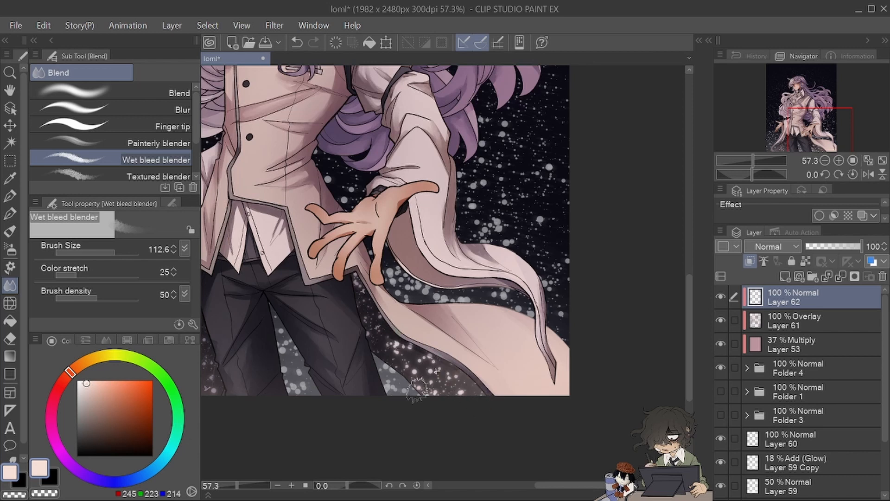
key("q")
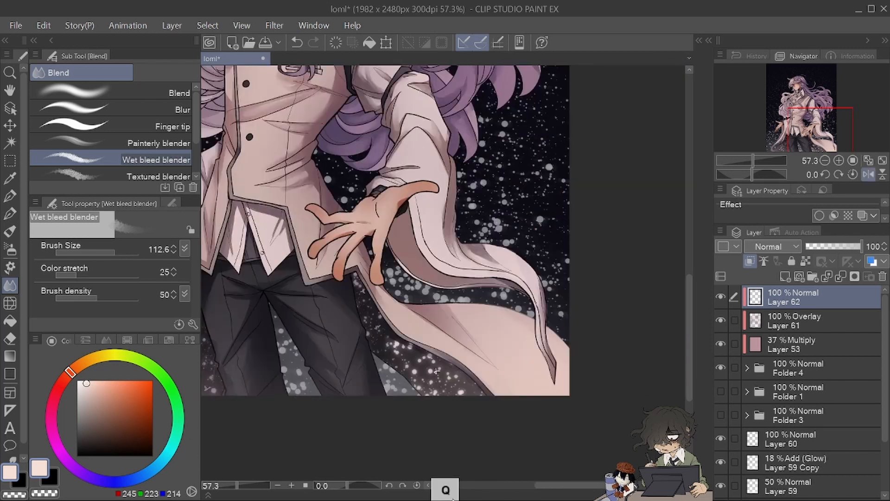
left_click_drag(436, 371, 453, 394)
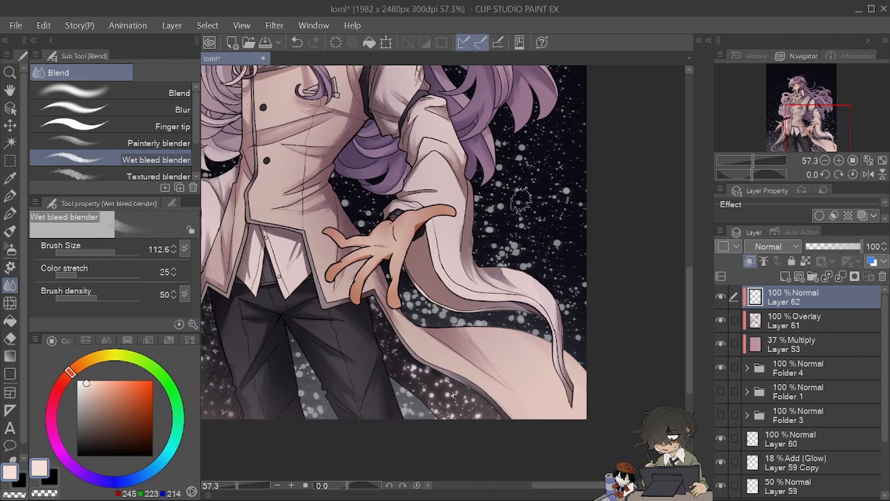
- Try to airbrush a soft glow along the trailing coat tail and sleeve with the Soft airbrush at sizes 68.4 and 148.5
left_click(10, 249)
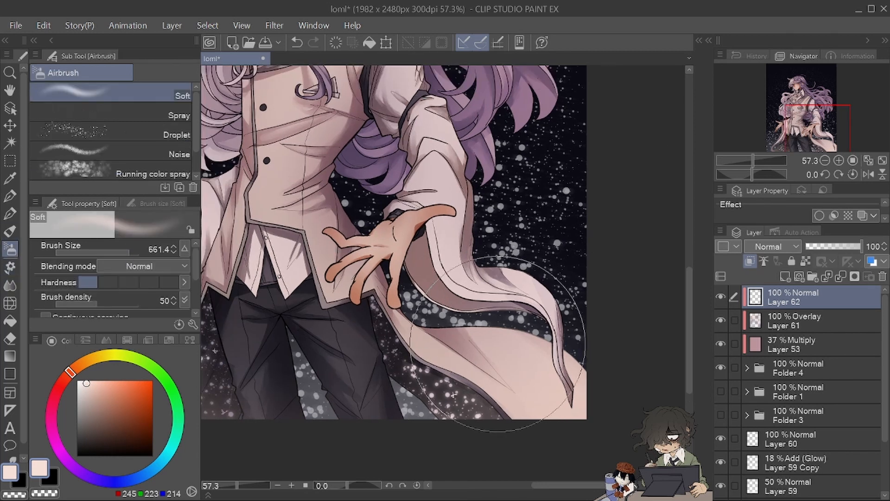
left_click_drag(123, 252, 110, 252)
left_click_drag(495, 334, 438, 332)
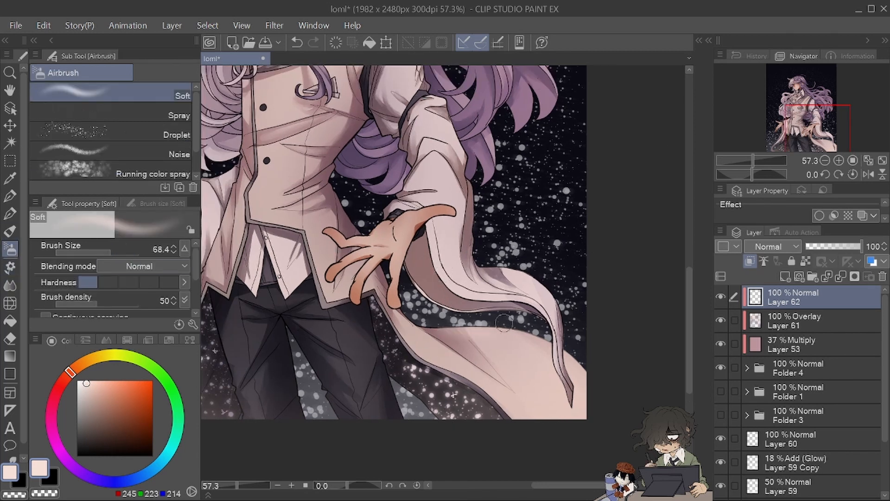
key("ctrl+z")
left_click(117, 253)
mouse_move(502, 342)
left_mouse_down()
mouse_move(477, 327)
mouse_move(536, 348)
mouse_move(520, 319)
left_mouse_up()
key("ctrl+z")
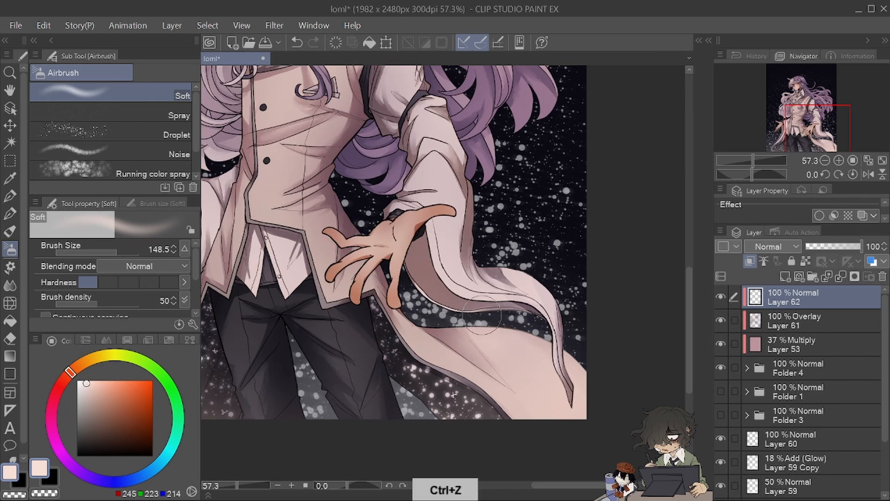
scroll(526, 275, "up", 2)
left_click_drag(443, 355, 465, 376)
key("ctrl+z")
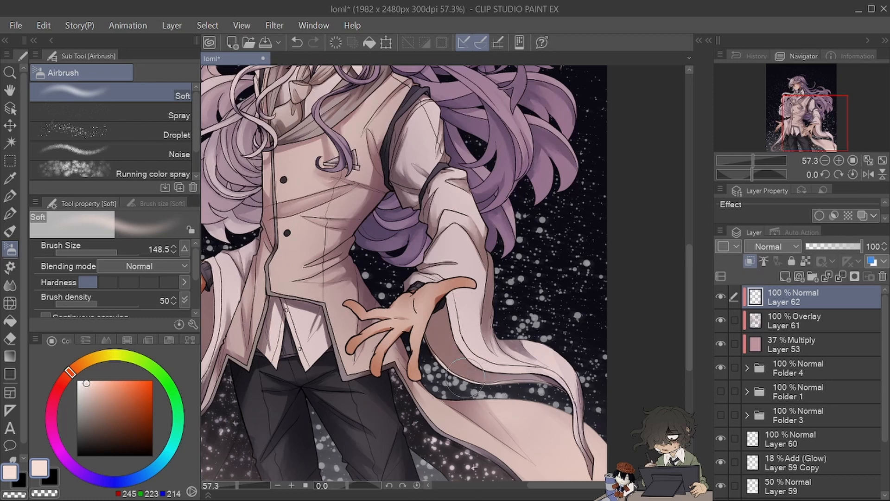
- Airbrush a soft glow onto the trailing sleeves at size 148.5 and onto the lower ends of the long hair at size 244.3
mouse_move(586, 410)
left_mouse_down()
mouse_move(591, 456)
mouse_move(575, 459)
left_mouse_up()
mouse_move(410, 249)
left_mouse_down()
mouse_move(448, 211)
mouse_move(611, 203)
left_mouse_up()
mouse_move(371, 333)
left_mouse_down()
mouse_move(367, 357)
mouse_move(333, 374)
mouse_move(399, 379)
mouse_move(414, 339)
left_mouse_up()
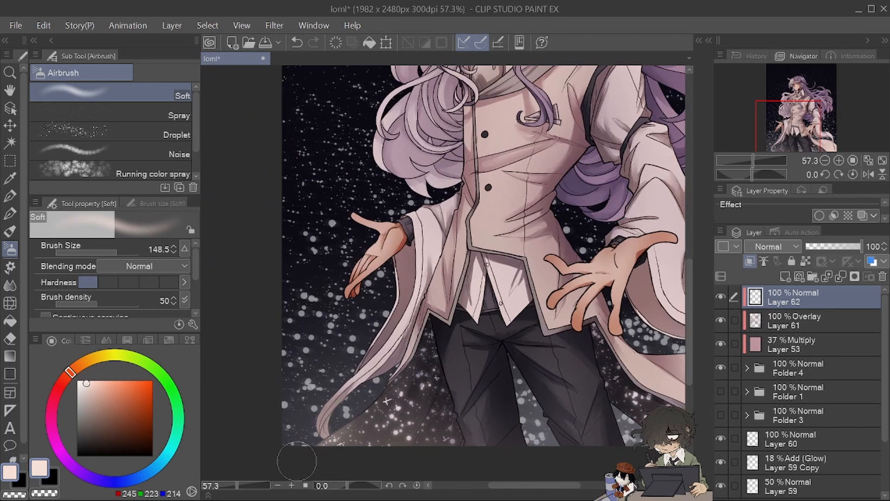
mouse_move(752, 160)
left_mouse_down()
mouse_move(742, 158)
mouse_move(756, 160)
left_mouse_up()
left_click_drag(800, 119, 794, 121)
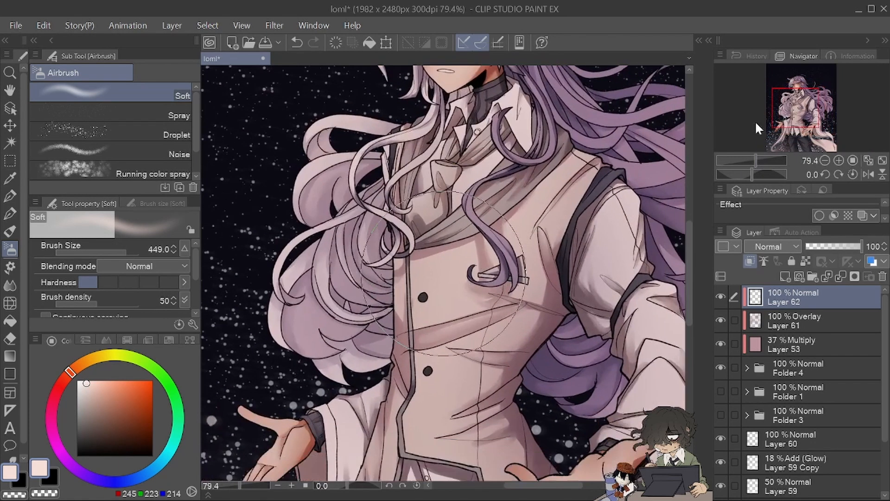
left_click(121, 253)
mouse_move(331, 364)
left_mouse_down()
mouse_move(360, 347)
mouse_move(354, 338)
mouse_move(326, 389)
left_mouse_up()
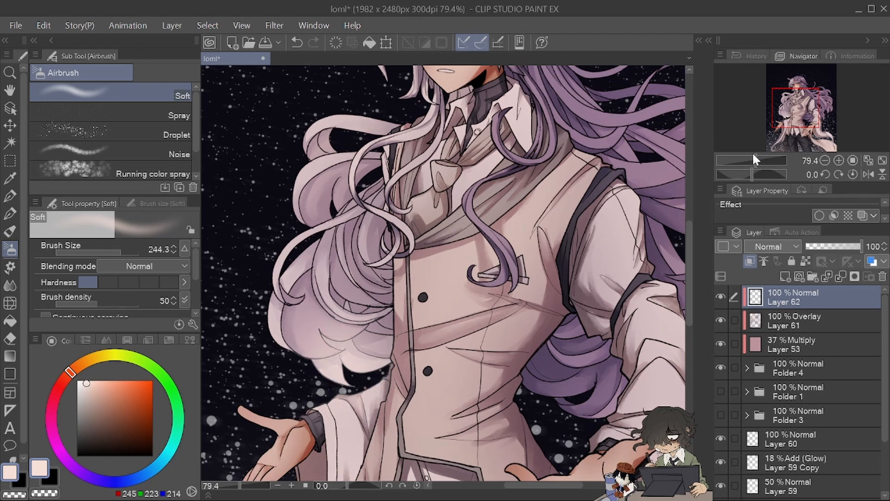
- Fill the hair lock beside the shadowed eye using Refer other layers, and cover its remaining gaps with the G-pen at size 35.2
mouse_move(757, 160)
left_mouse_down()
mouse_move(741, 158)
mouse_move(759, 155)
left_mouse_up()
left_click_drag(798, 109, 802, 85)
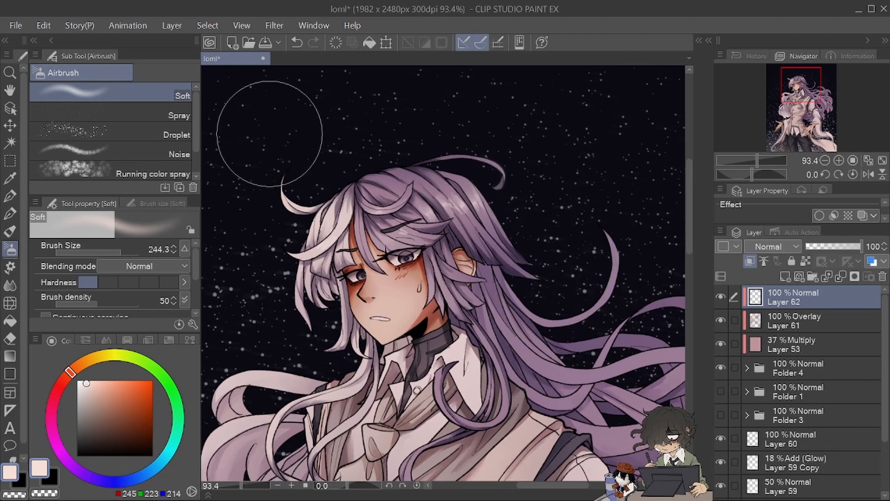
left_click(764, 162)
left_click(10, 320)
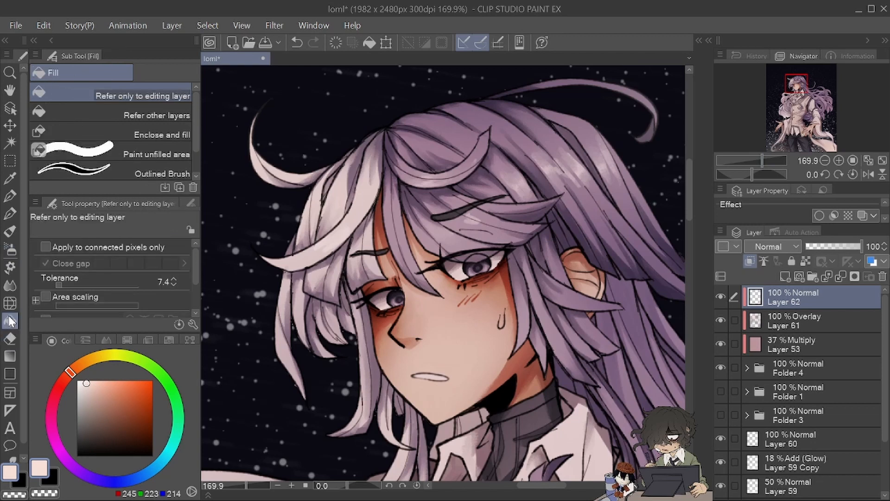
left_click(158, 115)
left_click(331, 319)
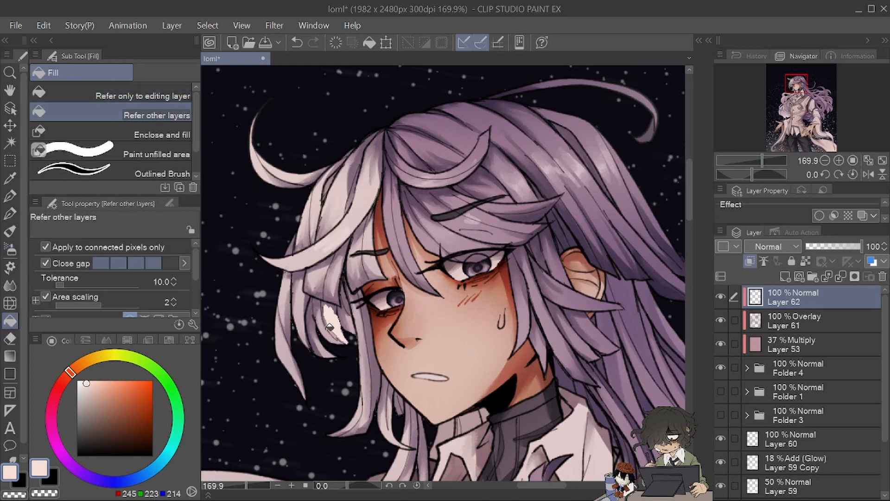
left_click(323, 340)
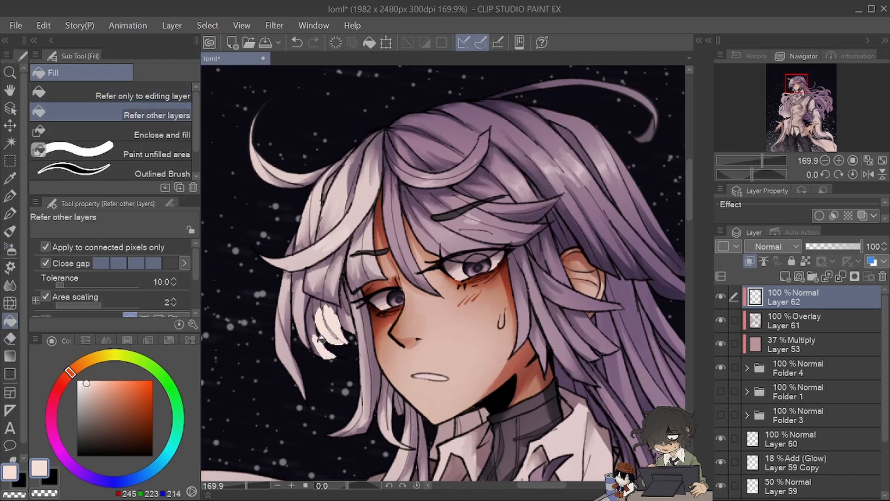
left_click(11, 196)
mouse_move(312, 315)
left_mouse_down()
mouse_move(327, 356)
mouse_move(318, 327)
mouse_move(342, 344)
mouse_move(314, 307)
mouse_move(346, 318)
mouse_move(342, 282)
mouse_move(354, 336)
mouse_move(346, 304)
left_mouse_up()
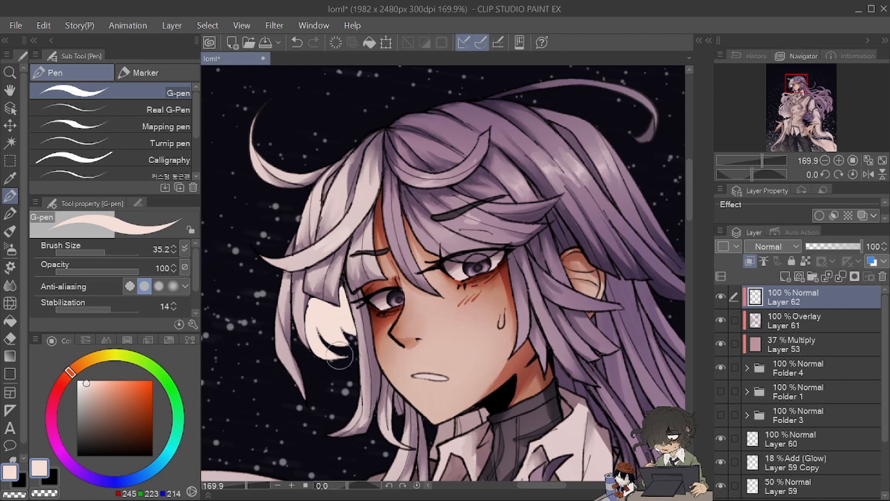
left_click_drag(340, 356, 332, 378)
- Fade the upper part of the filled hair lock with the Soft eraser at size 175.3
key("q")
left_click(10, 338)
left_click(111, 110)
left_click_drag(126, 253, 117, 253)
mouse_move(341, 272)
left_mouse_down()
mouse_move(321, 236)
mouse_move(338, 200)
left_mouse_up()
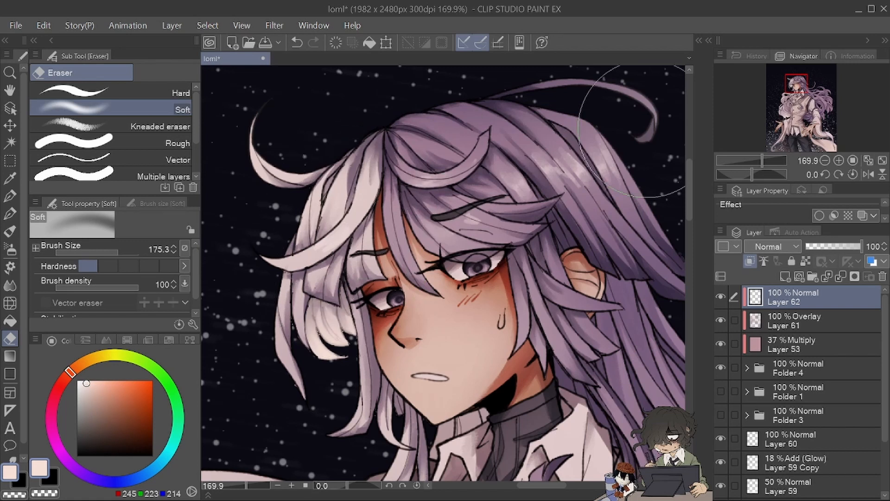
- Paint the small hair lock hanging behind the jaw in pale pink with the G-pen at size 35.2
left_click_drag(752, 155, 754, 159)
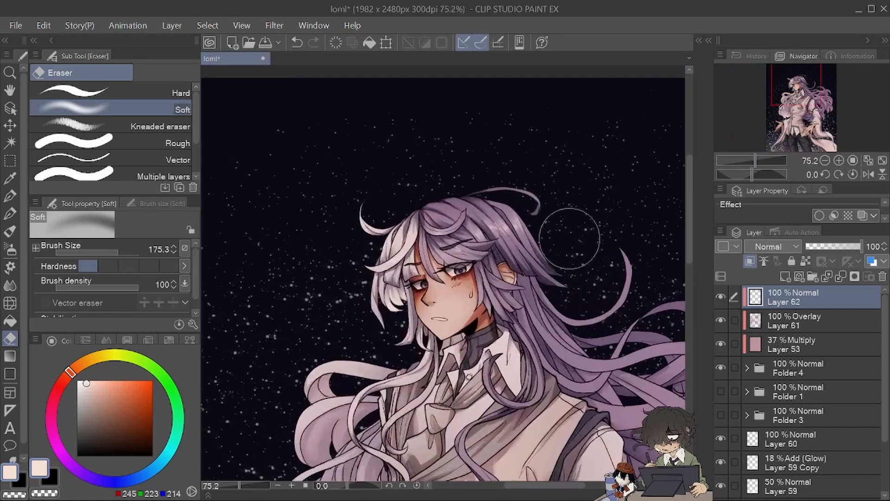
left_click(10, 196)
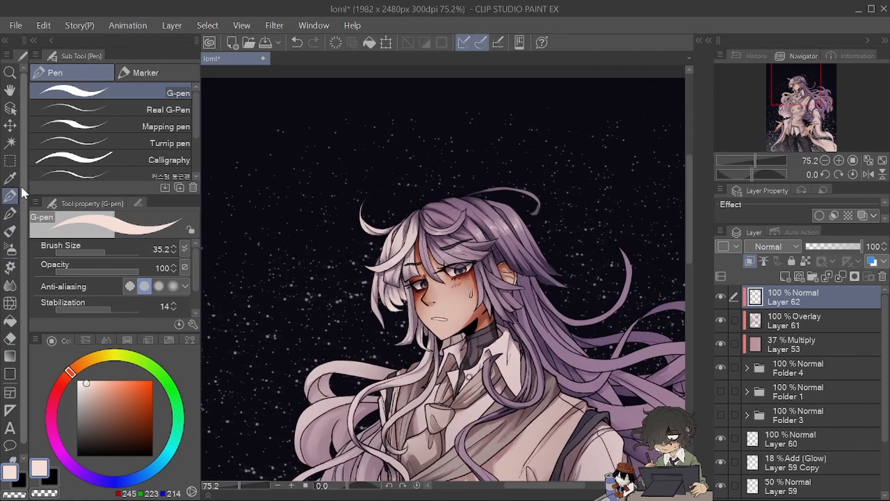
left_click_drag(763, 163, 763, 162)
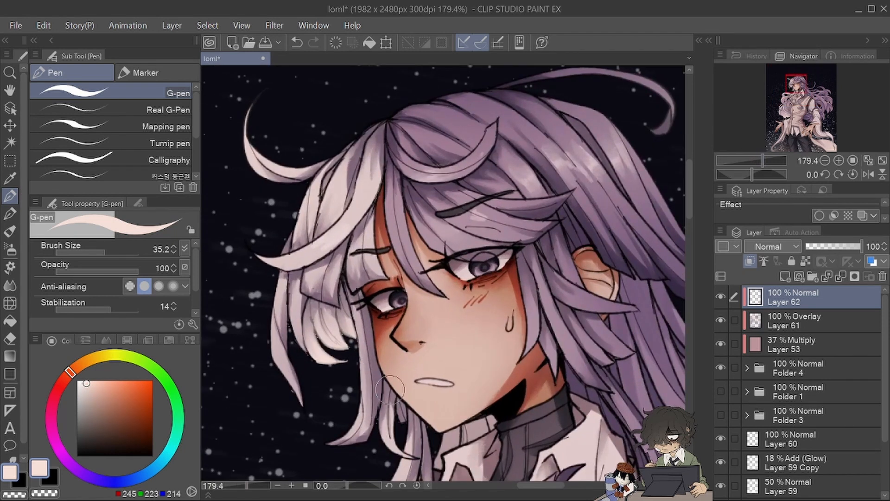
left_click_drag(388, 371, 392, 447)
key("ctrl+z")
mouse_move(385, 383)
left_mouse_down()
mouse_move(388, 438)
mouse_move(385, 418)
mouse_move(408, 468)
left_mouse_up()
left_click_drag(389, 398, 398, 441)
left_click_drag(385, 377, 389, 392)
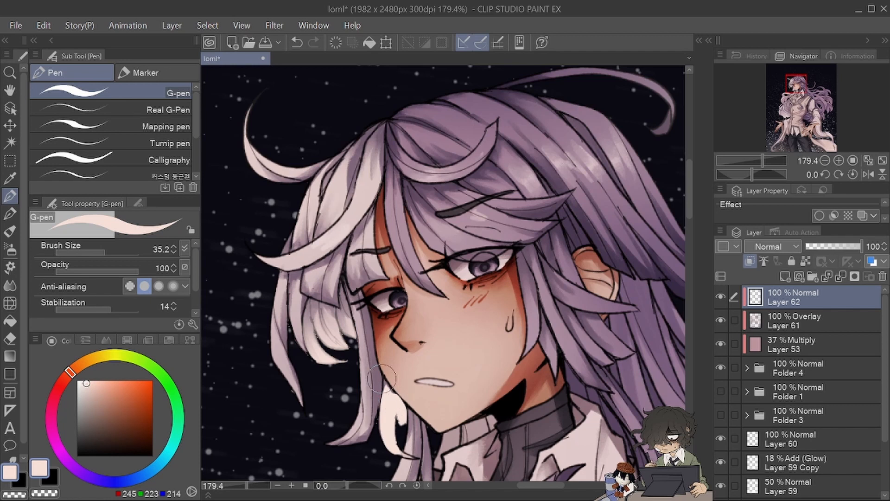
- Soften the painted jaw lock with the Soft eraser at size 175.3, and touch up the hair beneath the jaw with the G-pen
left_click(10, 339)
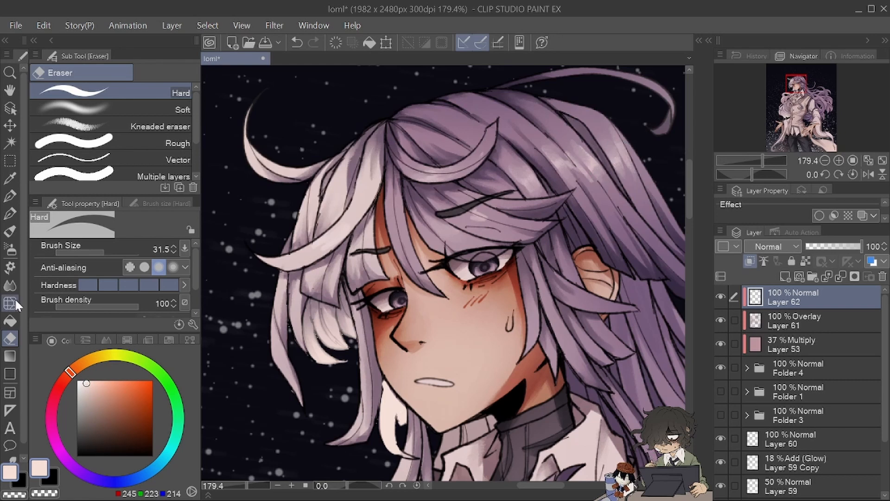
left_click(153, 126)
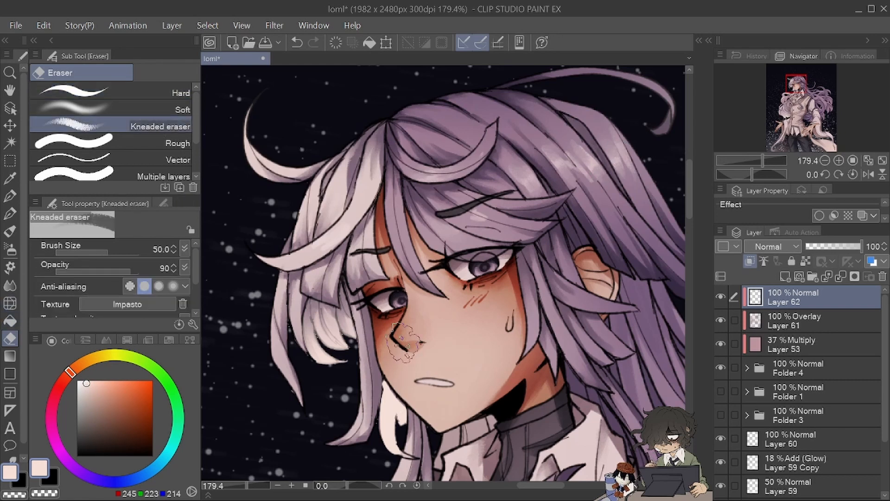
left_click(139, 109)
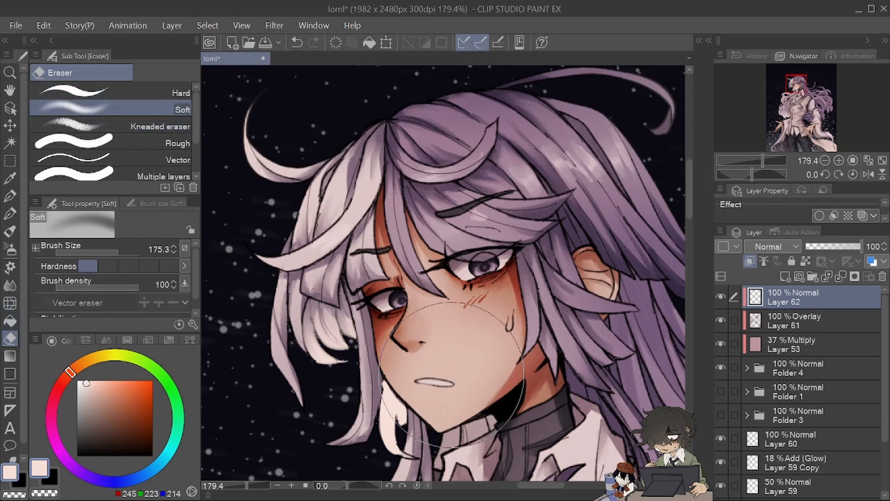
mouse_move(763, 161)
left_mouse_down()
mouse_move(747, 158)
mouse_move(757, 160)
left_mouse_up()
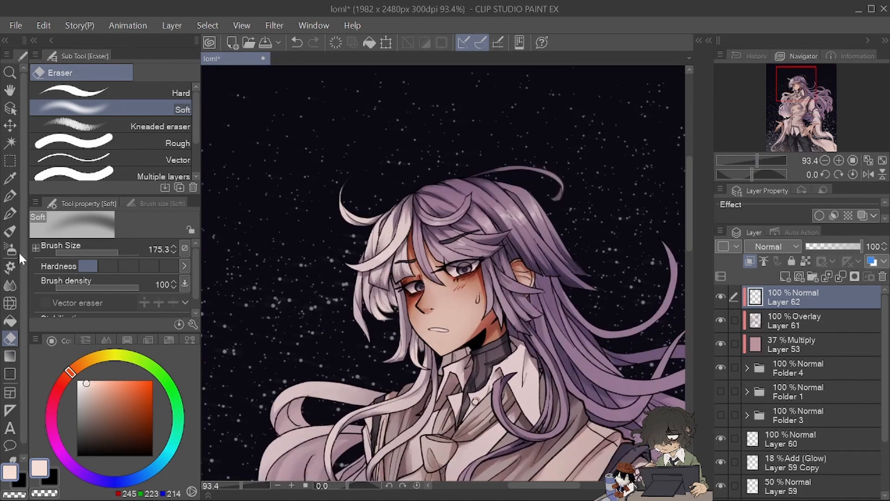
left_click(10, 196)
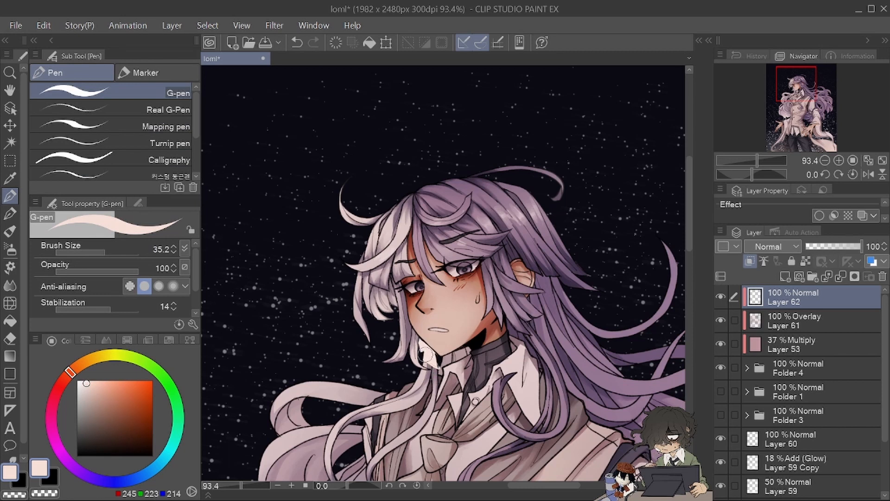
left_click(10, 285)
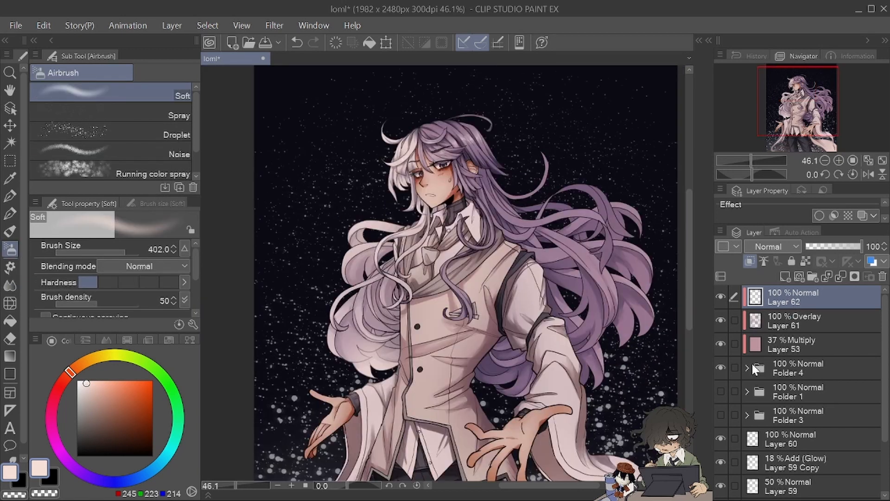
- Move Layer 62 into Folder 4, directly above Folder 1 Copy, and check its effect by toggling layer visibility
left_click(748, 368)
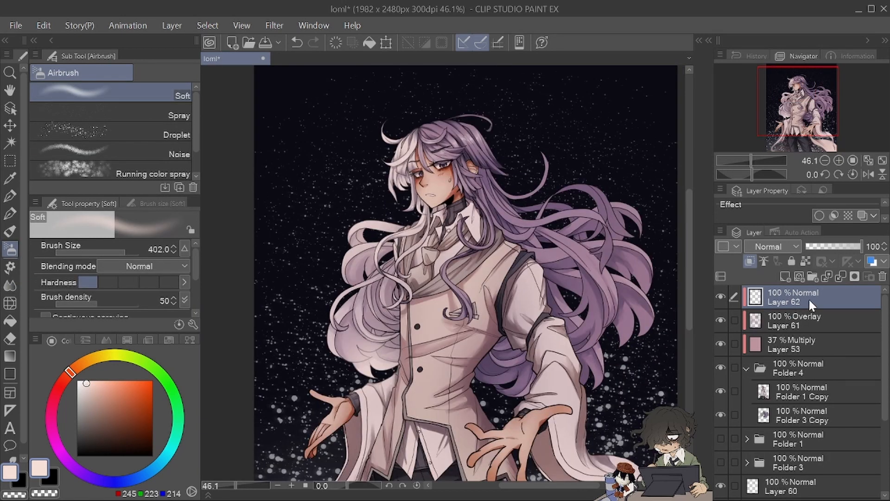
left_click(764, 389)
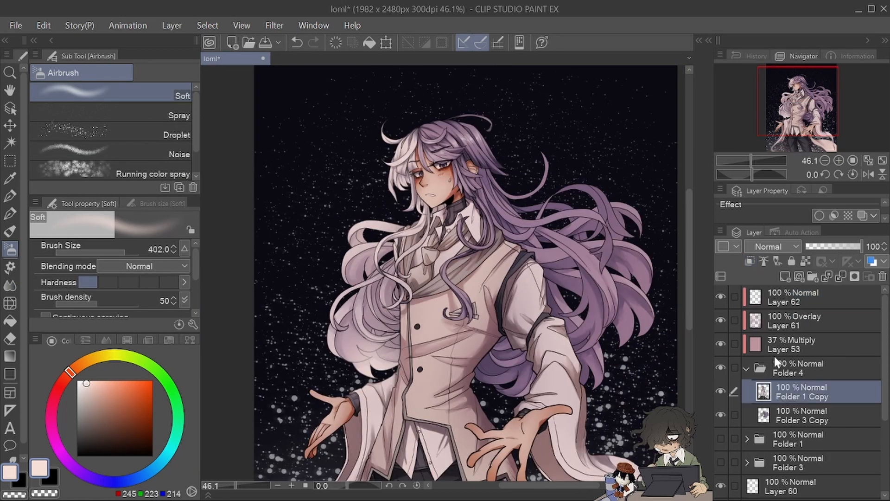
left_click(798, 300)
left_click_drag(785, 299, 786, 389)
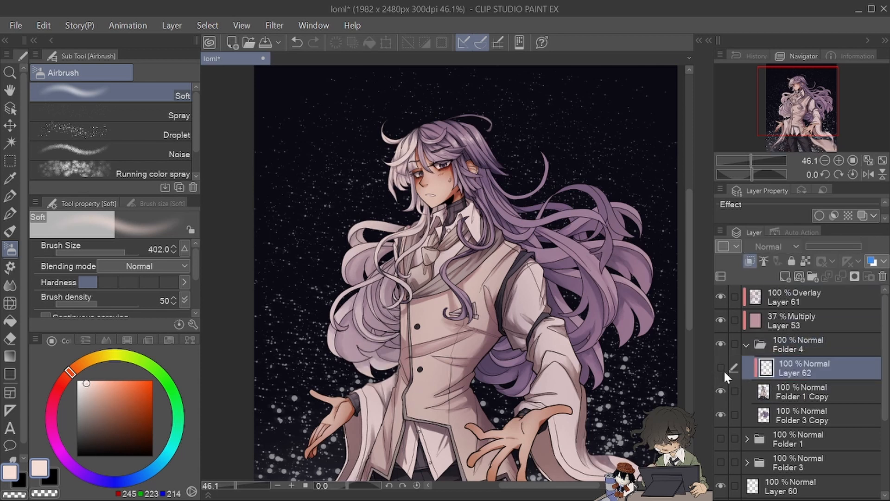
left_click(722, 391)
left_click(725, 394)
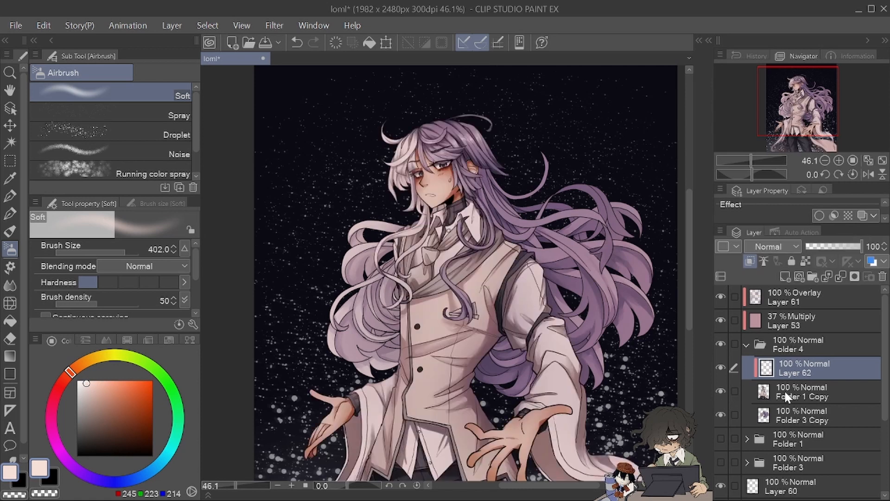
- Add a new layer clipped to Folder 3 Copy, set its blending mode to Screen, and check which parts Folder 3 Copy contains
left_click(784, 390)
left_click(797, 367)
left_click(794, 414)
left_click(786, 277)
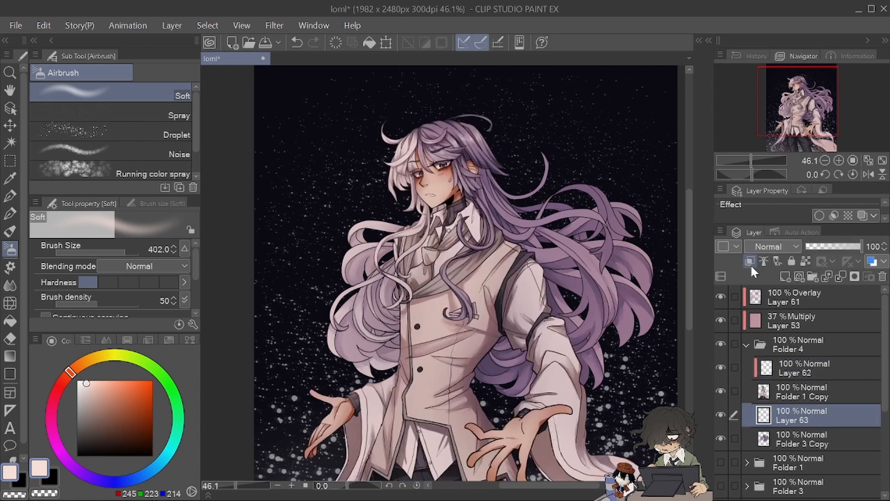
left_click(775, 247)
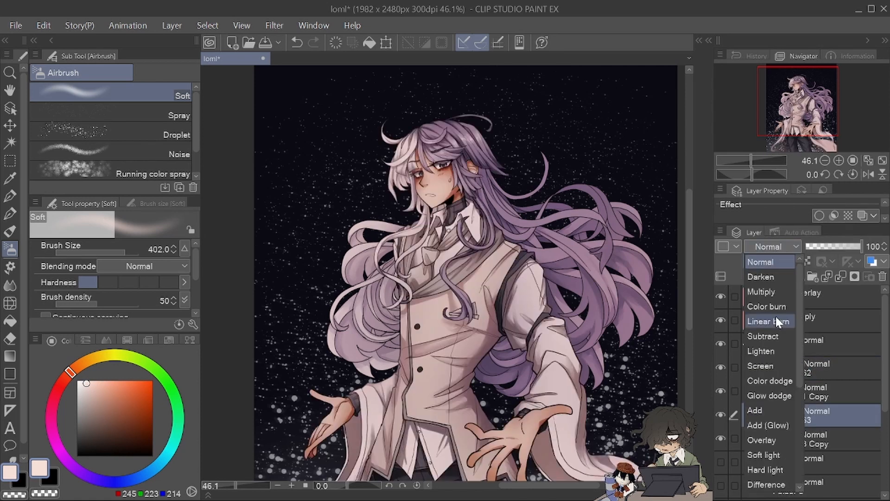
left_click(766, 367)
left_click(720, 437)
left_click(720, 436)
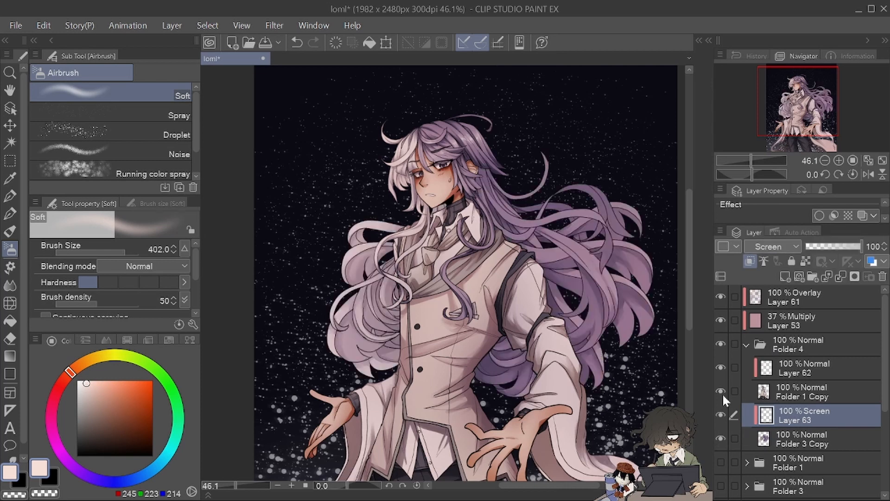
left_click(722, 435)
left_click(721, 435)
- Airbrush a soft glow over the back hair on the Screen layer at size 661.4, changing the colour to RGB 255, 242, 237
left_click(752, 160)
mouse_move(752, 160)
left_mouse_down()
mouse_move(743, 162)
mouse_move(751, 158)
left_mouse_up()
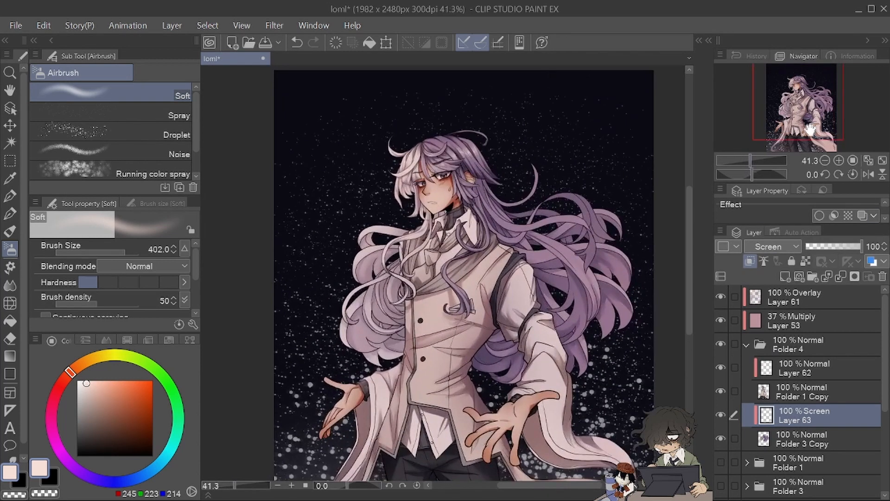
left_click_drag(130, 250, 133, 252)
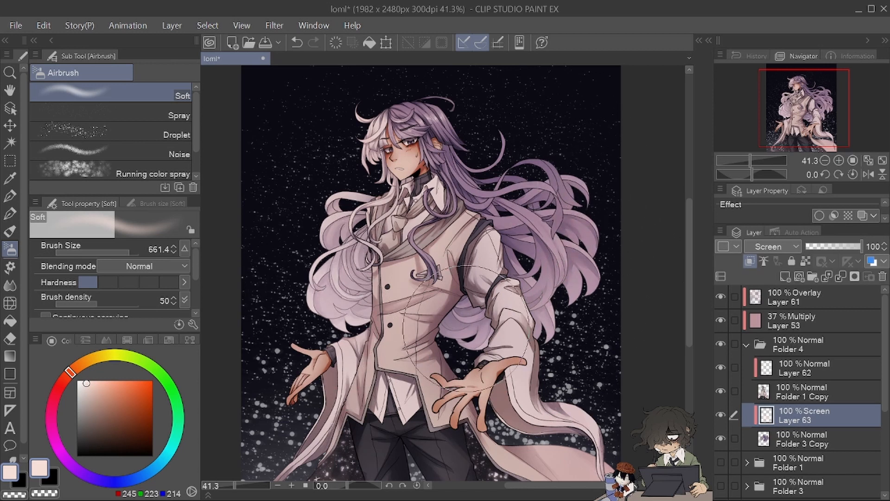
left_click_drag(577, 95, 584, 139)
left_click(82, 380)
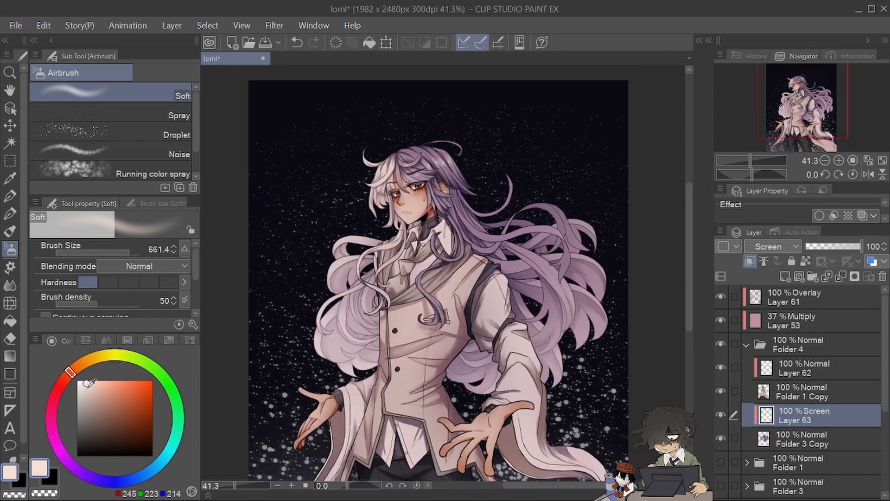
left_click(457, 374)
- Move the 37% Multiply layer into Folder 4 clipped to Folder 1 Copy, and place a duplicate of it clipped to Folder 3 Copy
left_click(788, 325)
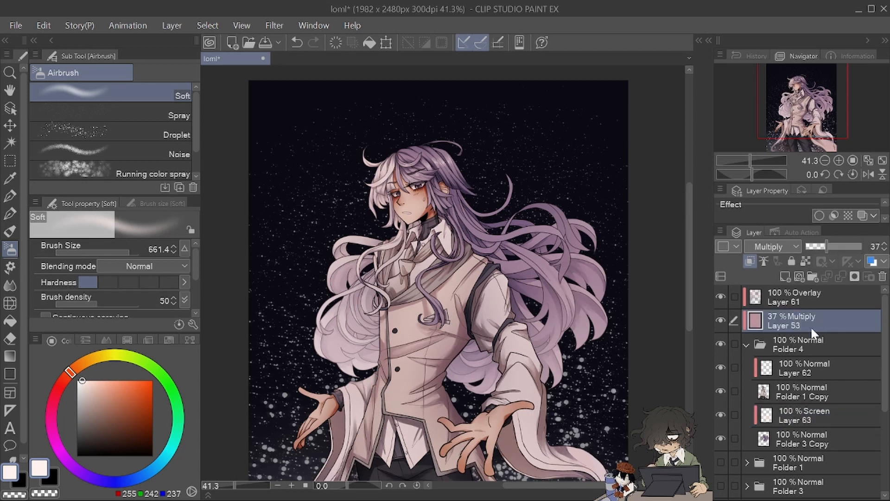
left_click_drag(811, 327, 808, 441)
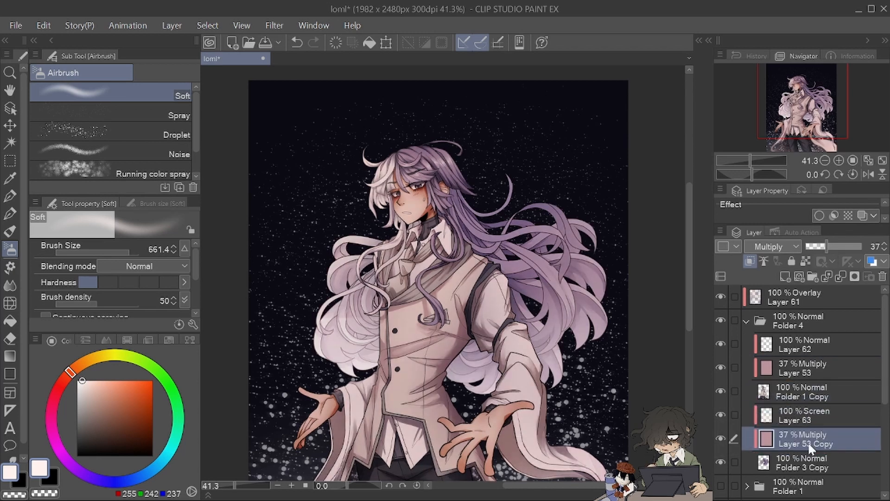
- Set the blending mode of Layer 62 above Folder 1 Copy to Screen
left_click(806, 348)
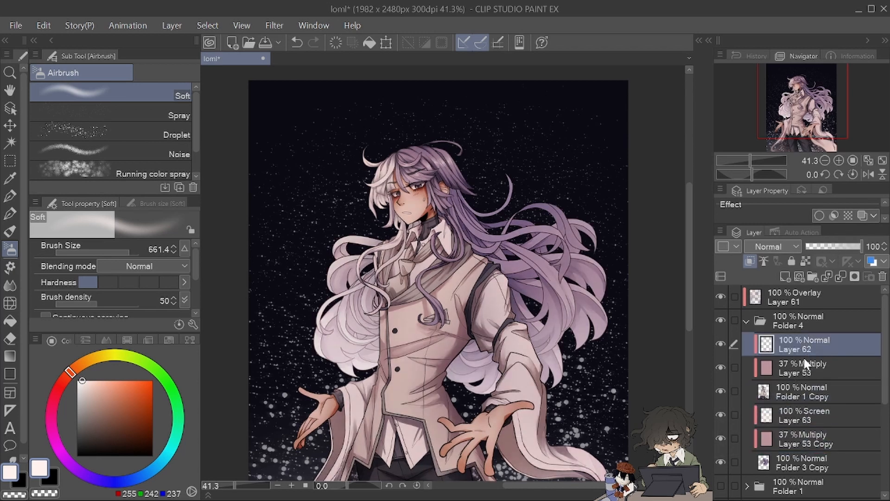
left_click(806, 367)
left_click(809, 347)
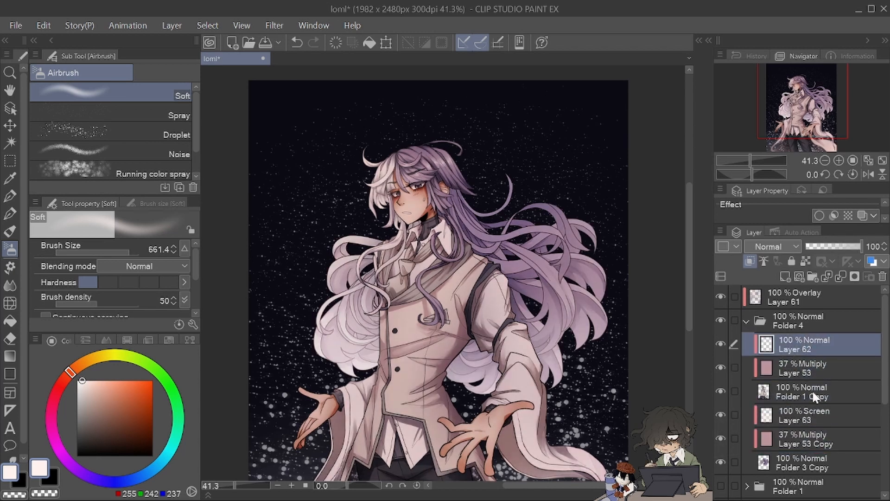
left_click(721, 344)
left_click(783, 247)
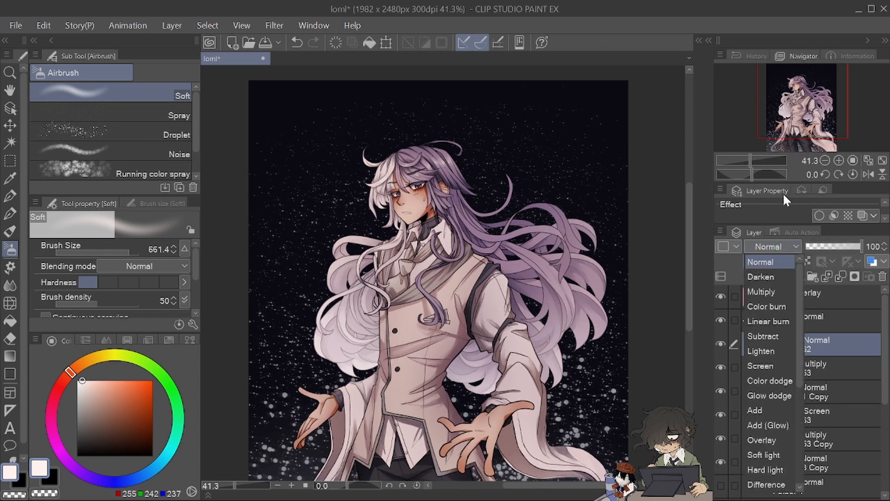
left_click(761, 366)
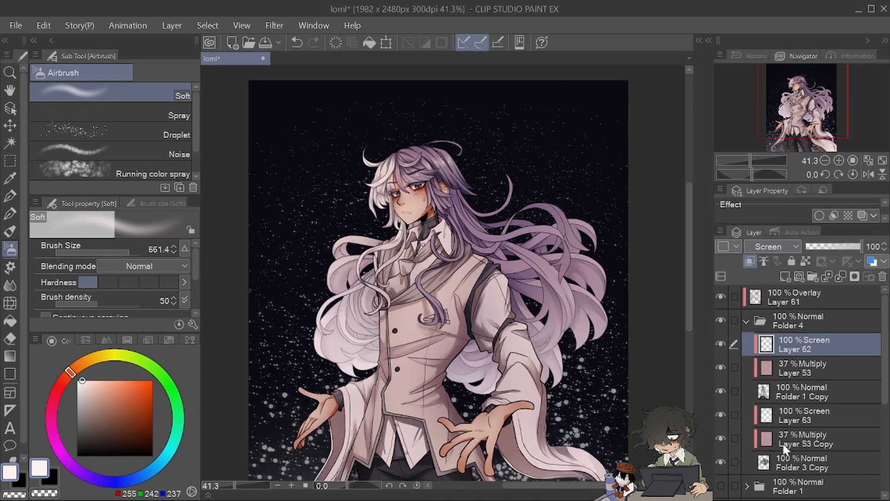
- Airbrush more soft pale glow over the back hair on Screen Layer 63 at brush size 661.4
left_click(778, 410)
left_click_drag(814, 132, 812, 135)
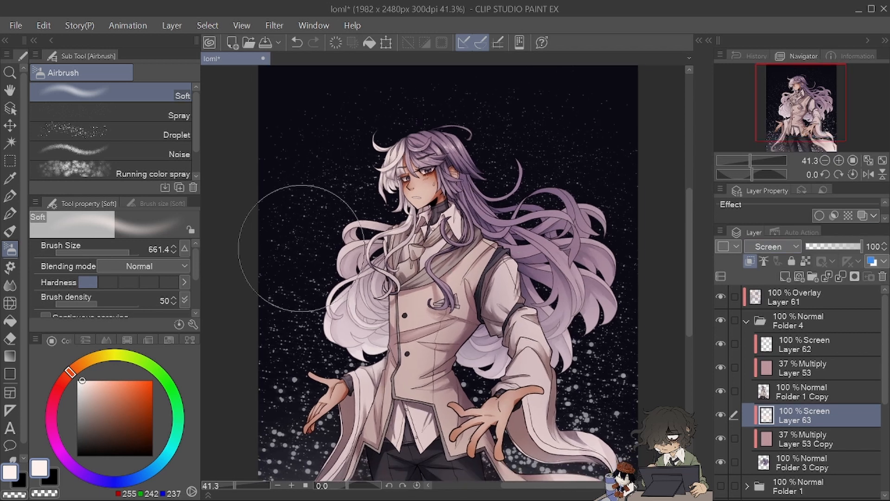
left_click_drag(578, 303, 561, 269)
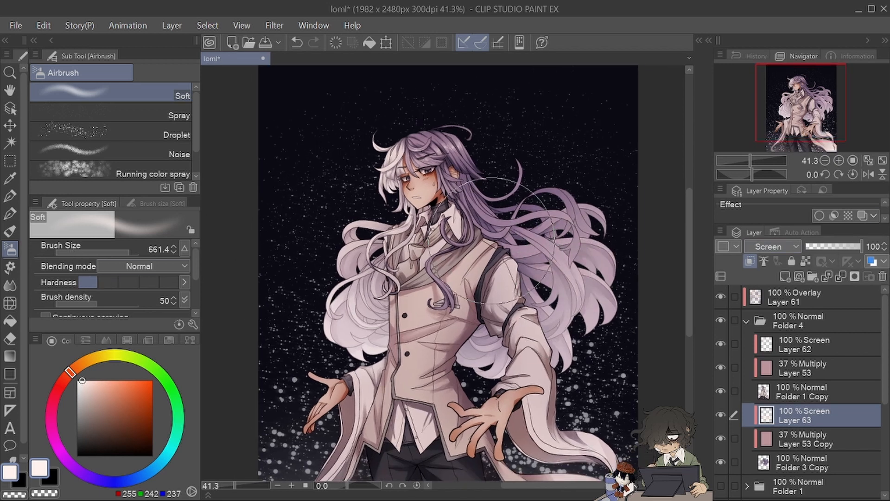
left_click_drag(491, 232, 469, 260)
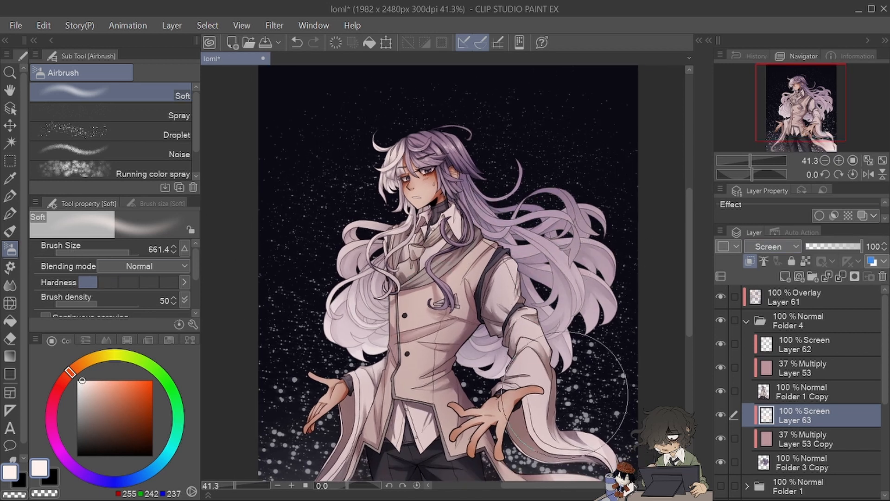
key("q")
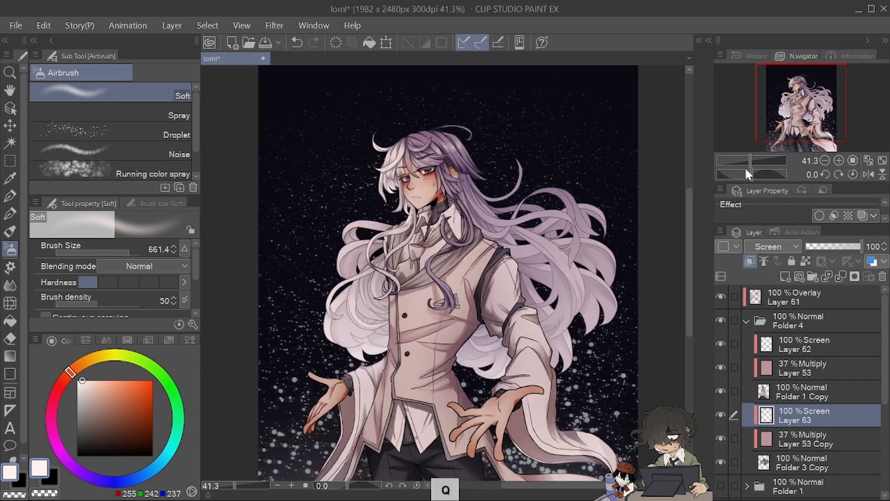
- Erase parts of the back hair's glow on Layer 63 on both sides of the figure with the Soft eraser at size 380.4
left_click_drag(748, 161, 754, 160)
left_click(10, 338)
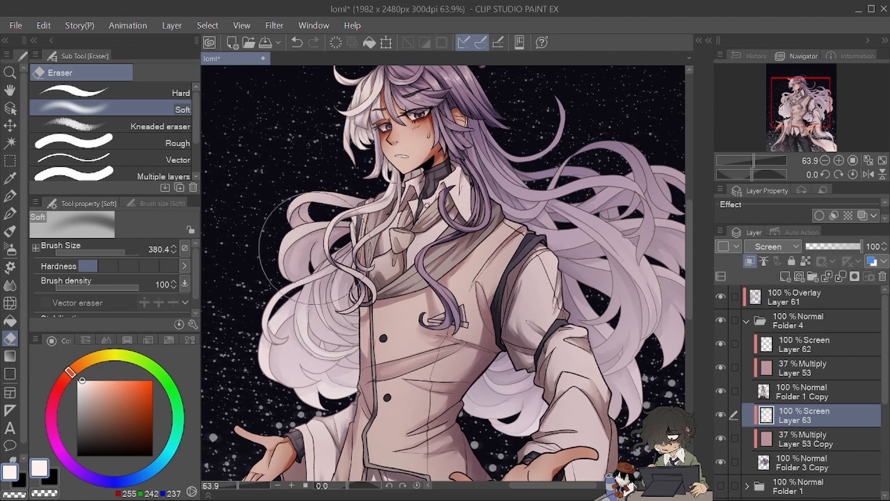
mouse_move(283, 241)
left_mouse_down()
mouse_move(264, 310)
mouse_move(353, 274)
mouse_move(308, 259)
left_mouse_up()
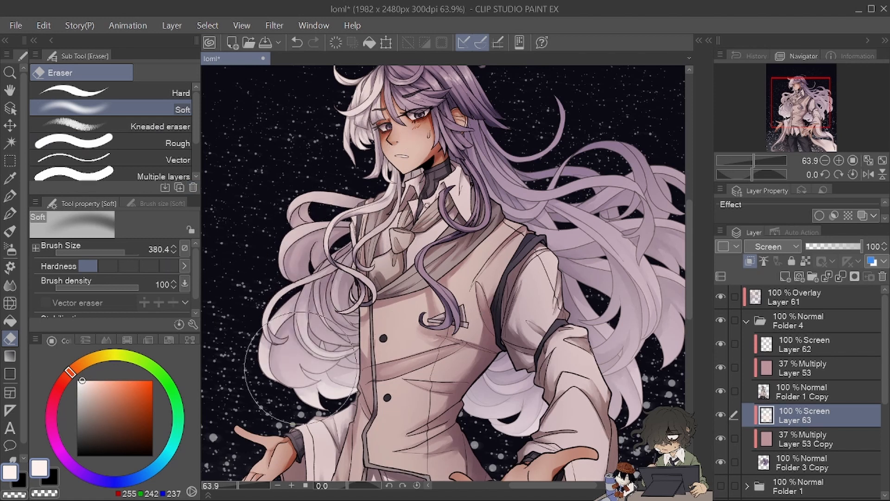
left_click_drag(297, 367, 327, 378)
mouse_move(487, 352)
left_mouse_down()
mouse_move(506, 385)
mouse_move(522, 387)
left_mouse_up()
left_click_drag(568, 209, 547, 227)
mouse_move(483, 107)
left_mouse_down()
mouse_move(624, 282)
mouse_move(615, 331)
left_mouse_up()
left_click_drag(577, 153, 630, 193)
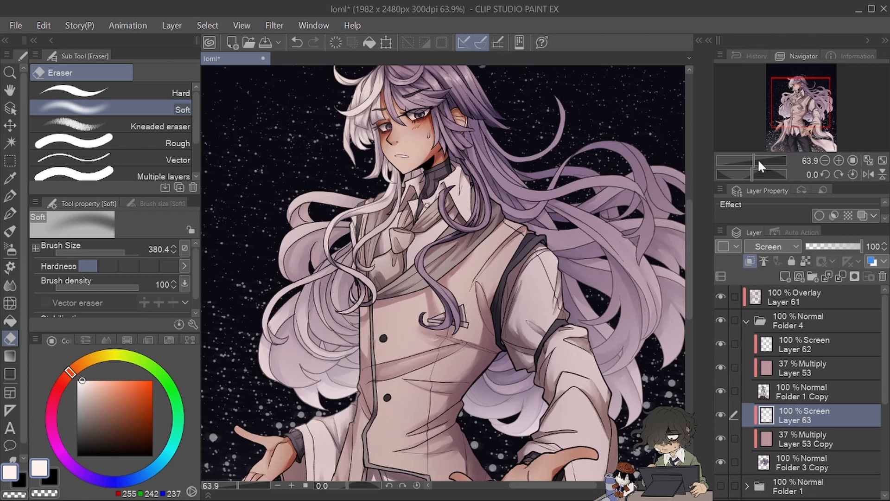
- Examine the whole illustration in mirrored and normal view to judge the softened hair glow
left_click_drag(758, 161, 747, 163)
key("q")
key("q")
key("q")
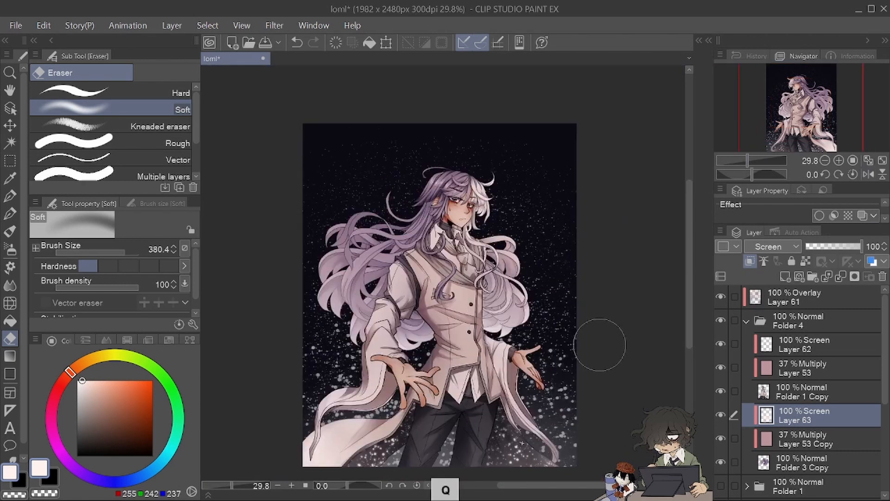
key("q")
key("b")
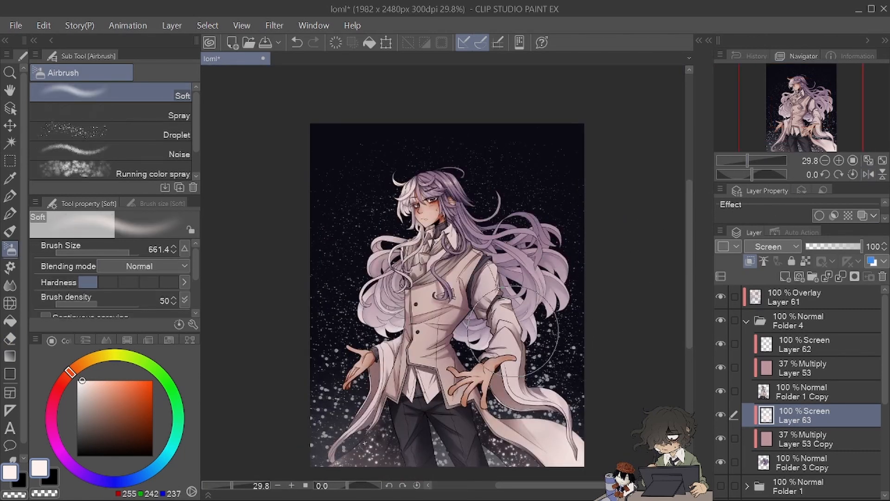
key("q")
key("q")
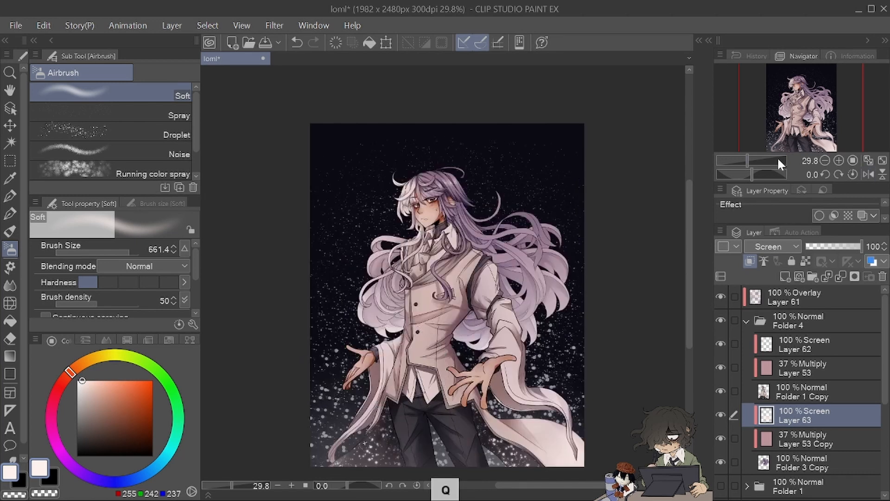
- Undo the last glow stroke on Layer 63 and airbrush the lower back hair beside the waist again
left_click_drag(748, 163, 751, 161)
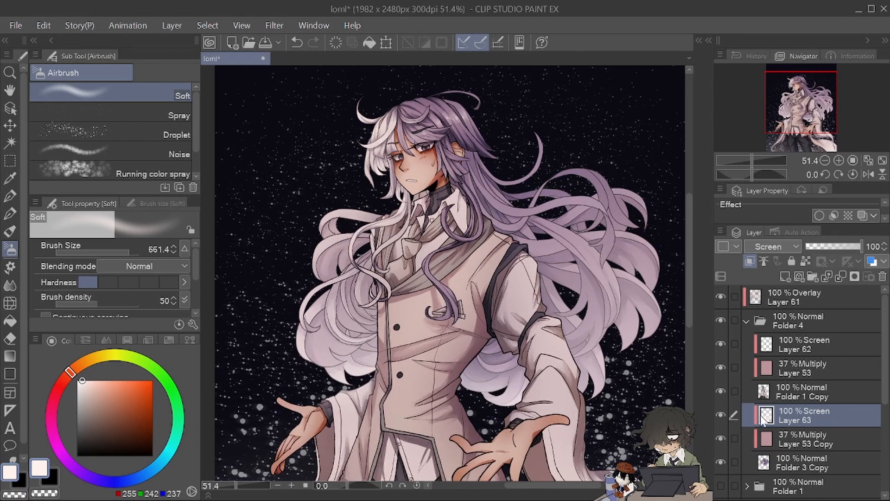
left_click(721, 462)
left_click(721, 462)
key("ctrl+z")
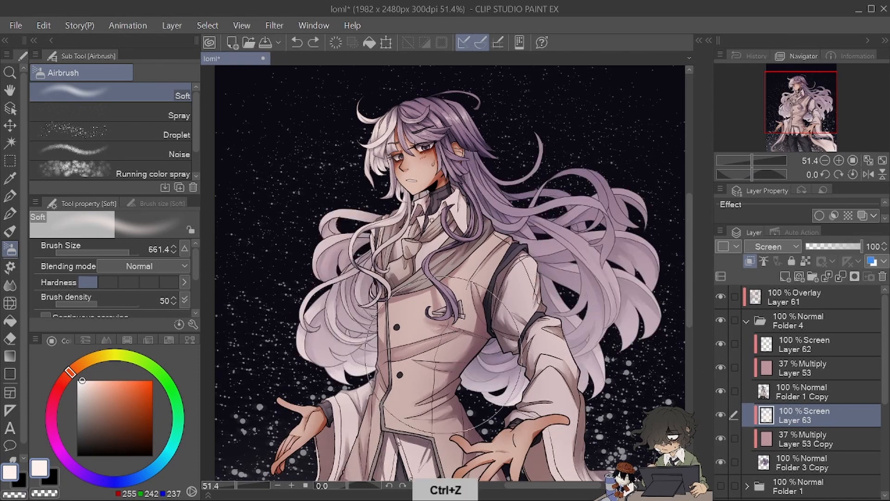
left_click_drag(471, 382, 512, 376)
- Compare the figure's lighting in normal and mirrored view, close up and as a whole
key("q")
key("q")
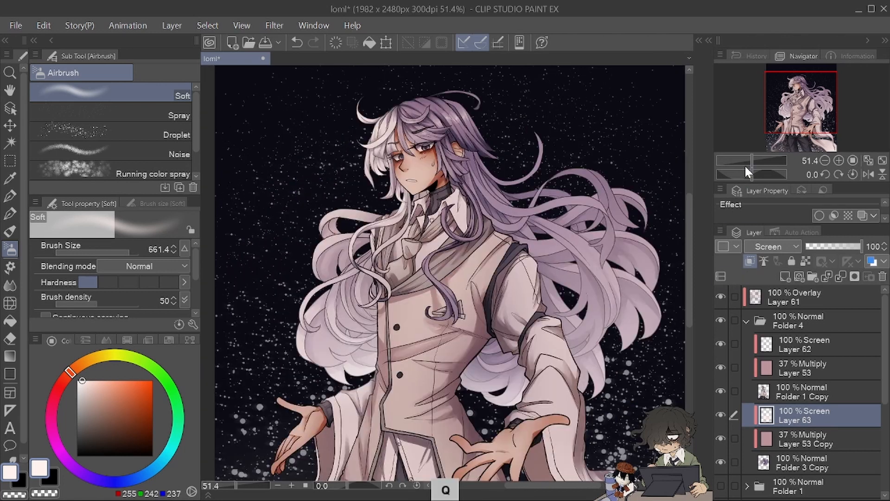
left_click_drag(744, 164, 751, 163)
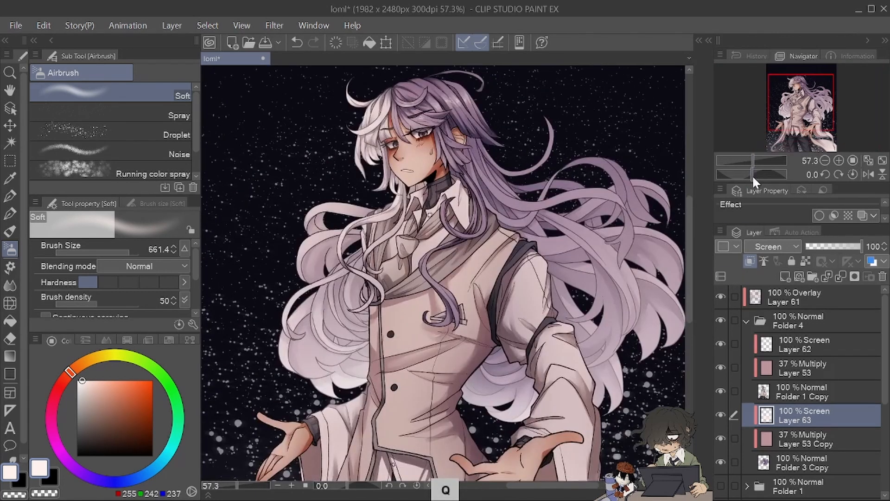
left_click_drag(818, 125, 823, 128)
left_click(768, 461)
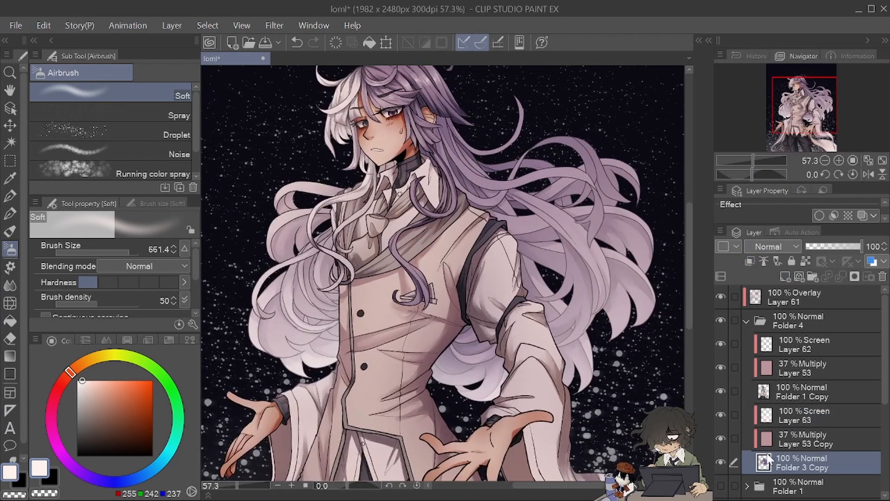
left_click_drag(754, 170, 743, 157)
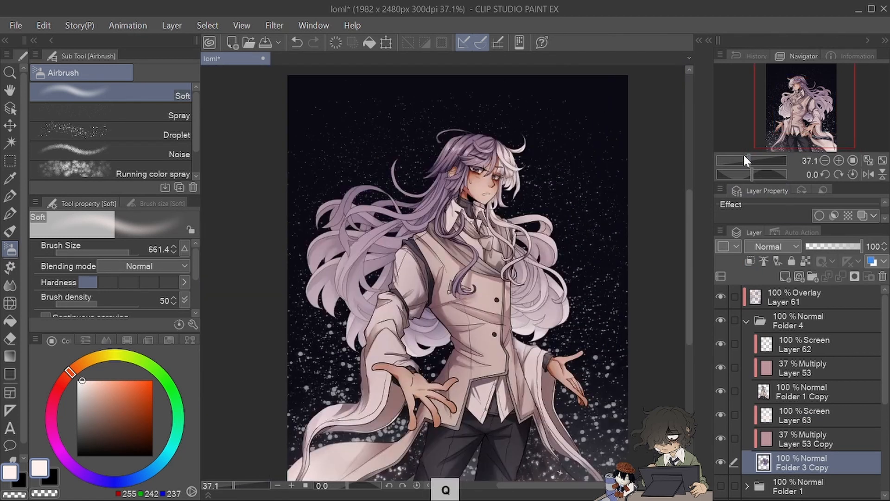
key("q")
left_click(795, 344)
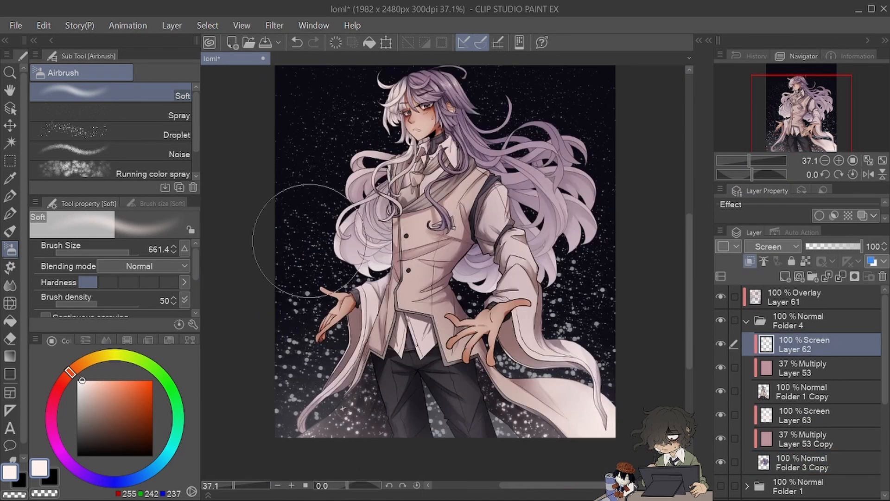
key("q")
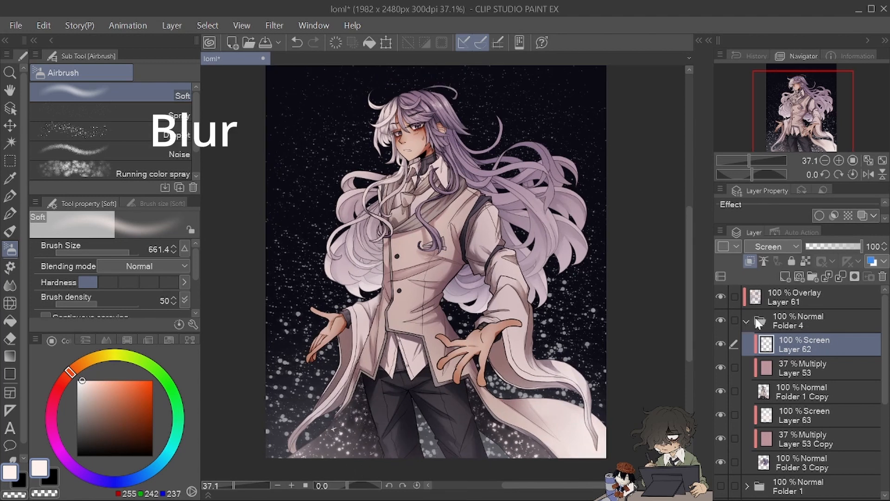
- Select Folder 3 Copy as the layer to edit and save the illustration
left_click(789, 393)
left_click(782, 455)
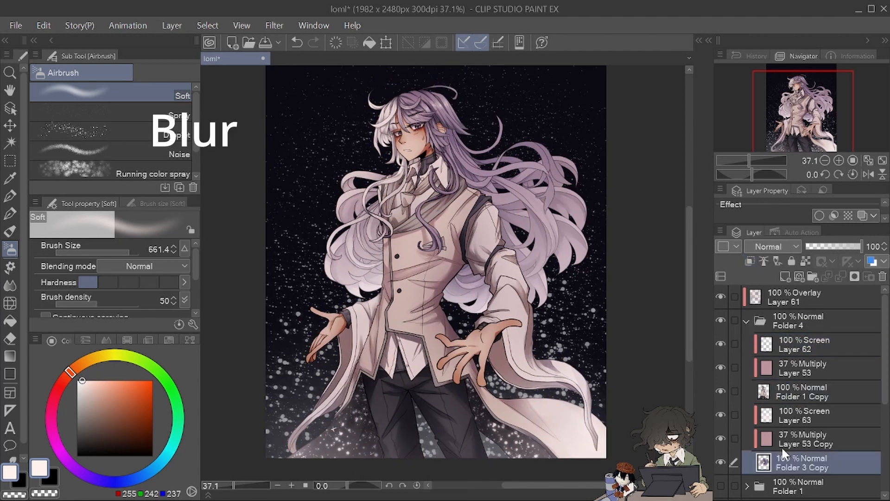
left_click_drag(790, 117, 789, 115)
left_click_drag(751, 173, 755, 162)
left_click(852, 174)
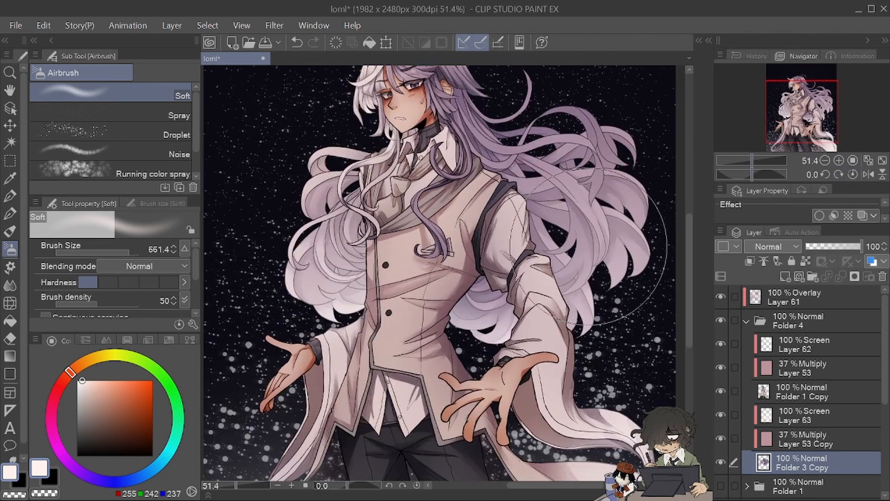
left_click(18, 26)
left_click(76, 103)
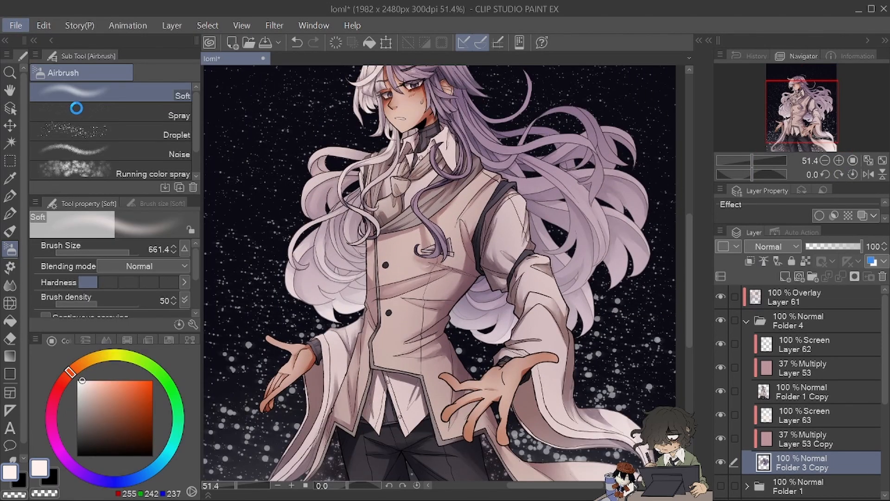
- Set up the Blur blending tool with brush size 125.8 and blur intensity 2.0, undoing the test stroke on the back hair
left_click(9, 283)
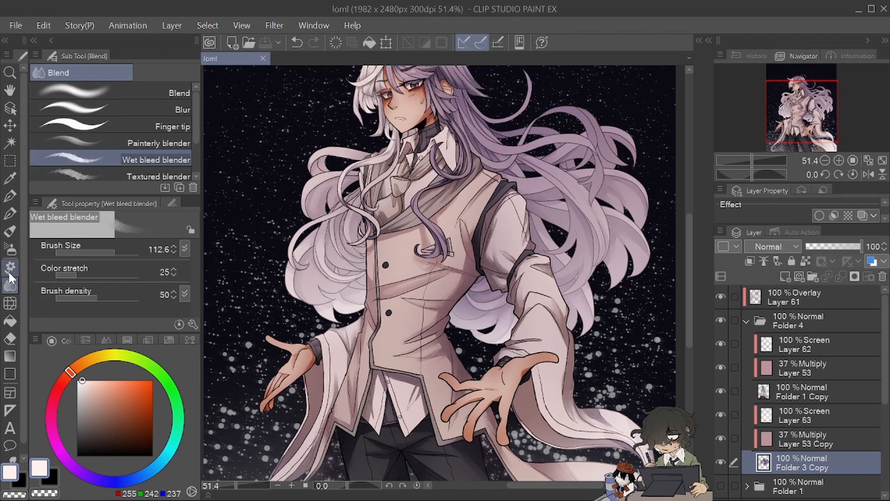
left_click(169, 110)
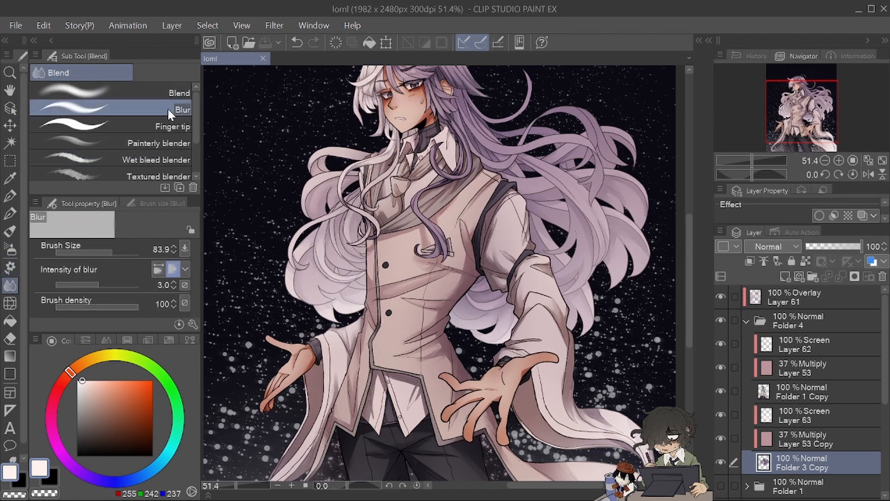
key("]")
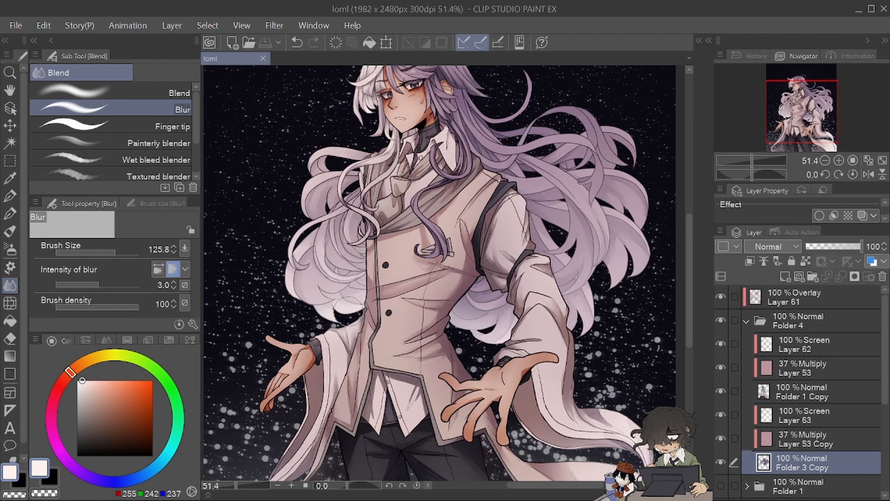
mouse_move(356, 304)
left_mouse_down()
mouse_move(334, 297)
mouse_move(357, 296)
left_mouse_up()
key("ctrl+z")
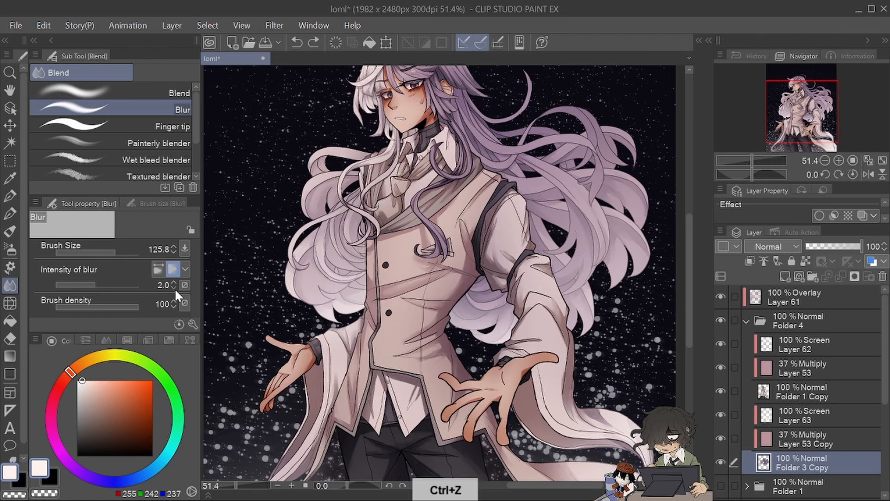
left_click(175, 288)
left_click(174, 288)
- Blur the lower back hair between the vest and the raised sleeve on Folder 3 Copy
left_click_drag(792, 135, 787, 134)
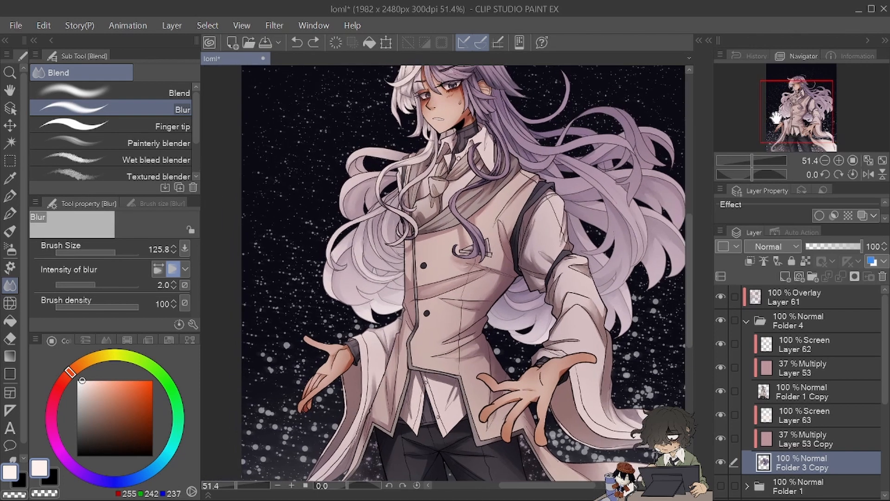
left_click_drag(496, 329, 533, 318)
left_click_drag(796, 116, 797, 110)
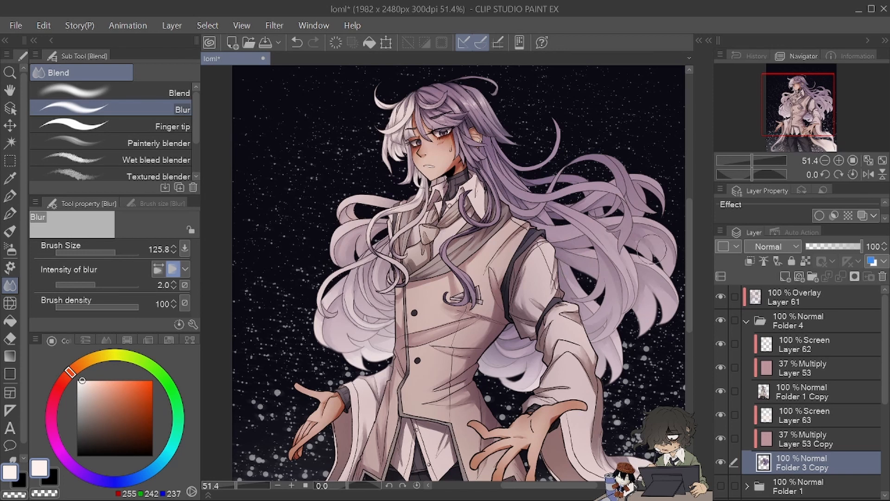
key("q")
mouse_move(751, 161)
left_mouse_down()
mouse_move(739, 162)
mouse_move(755, 160)
left_mouse_up()
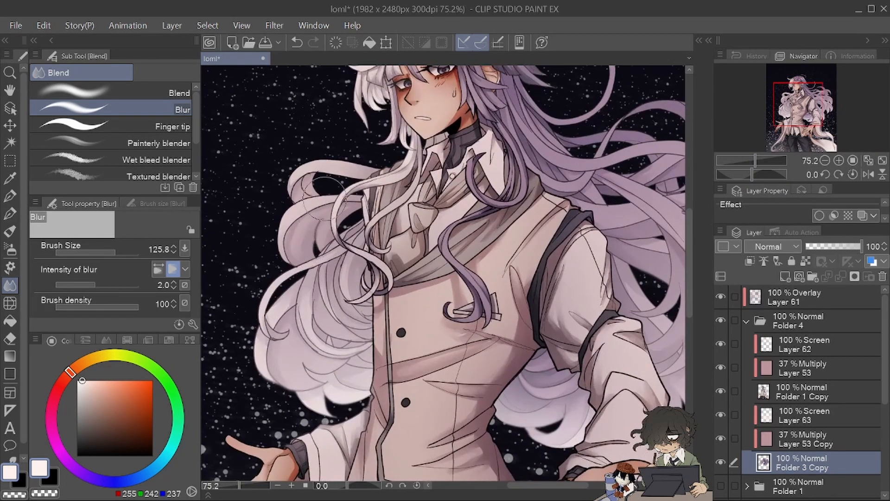
- Undo the last blur stroke and blur the back hair curls beside the scarf and vest again
key("ctrl+z")
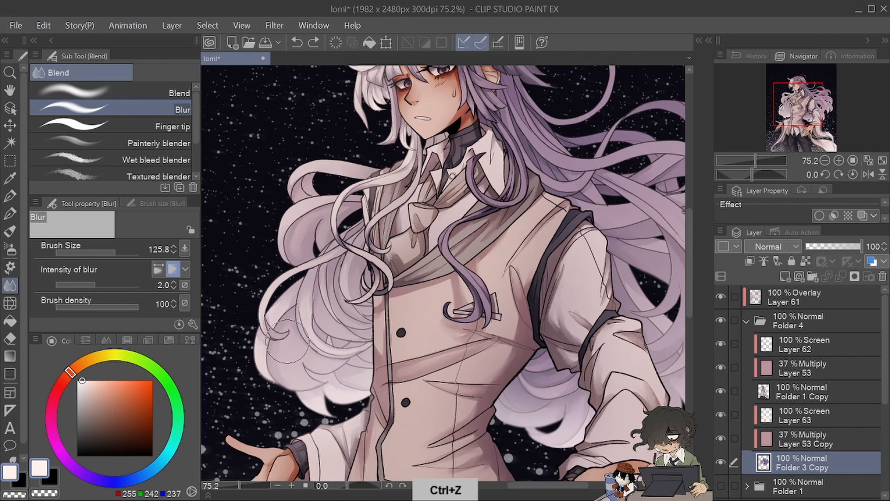
mouse_move(287, 341)
left_mouse_down()
mouse_move(306, 212)
mouse_move(291, 265)
mouse_move(296, 240)
left_mouse_up()
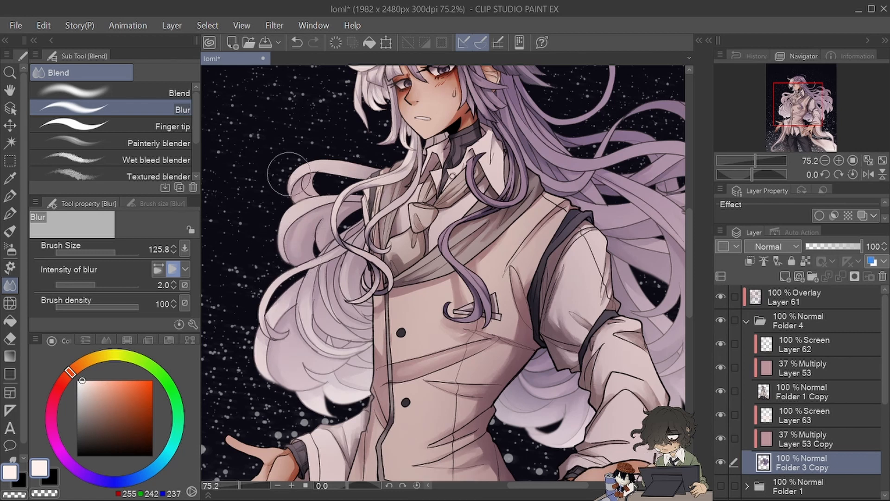
left_click_drag(793, 108, 798, 96)
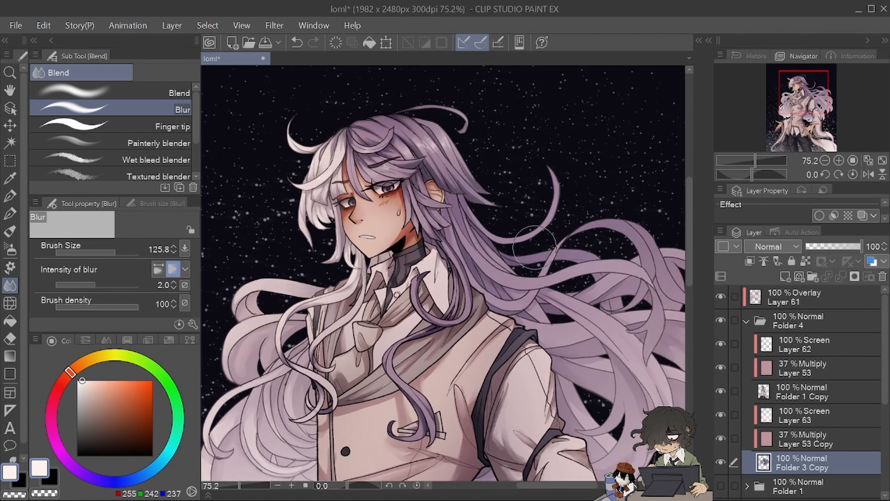
- Undo the last blur stroke, set the brush size to 61.3 and soften the small outer curls of the back hair
key("ctrl+z")
left_click(109, 253)
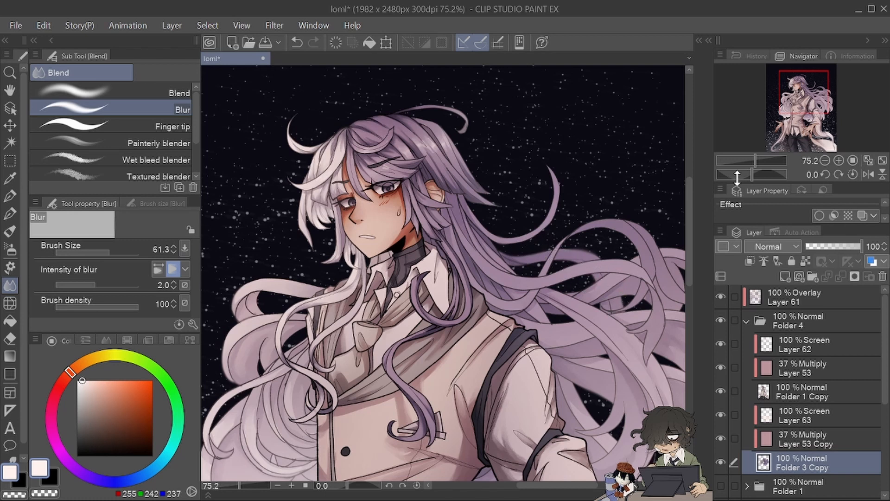
left_click_drag(805, 93, 789, 99)
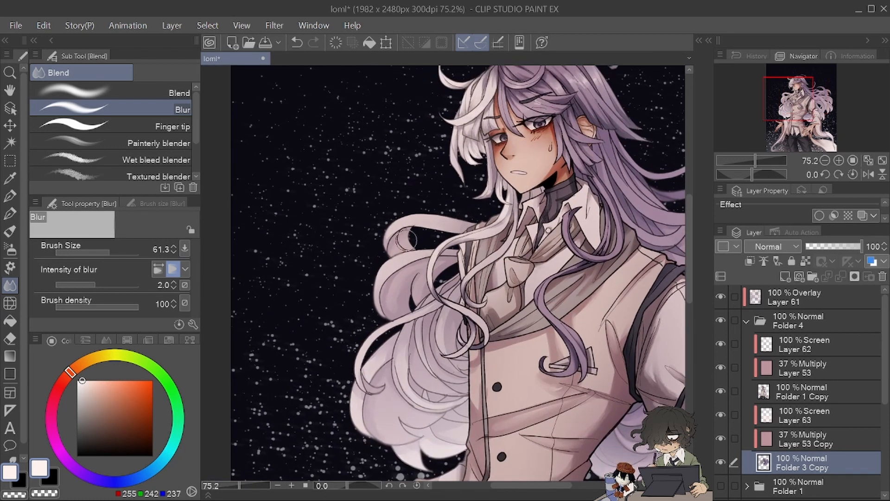
left_click_drag(762, 163, 748, 159)
left_click_drag(787, 102, 794, 110)
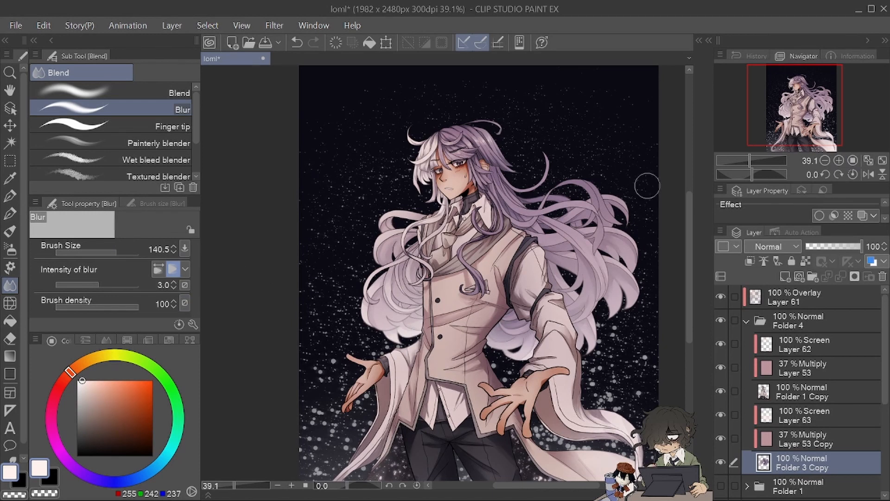
- Compare the back hair with and without the last blur stroke, keeping the Blur tool active
key("m")
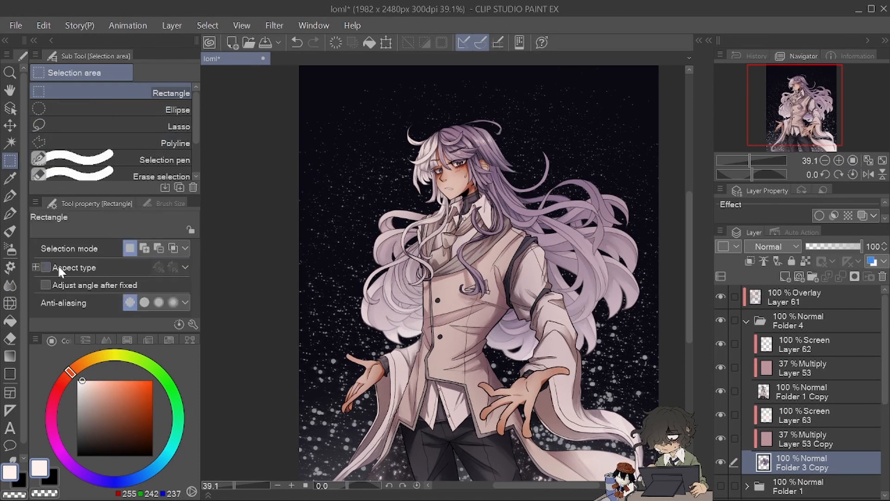
left_click(10, 285)
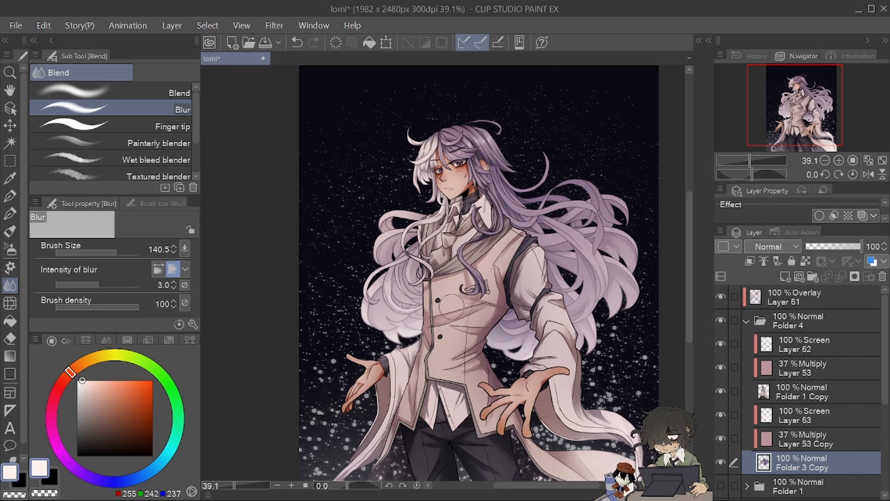
key("ctrl+z")
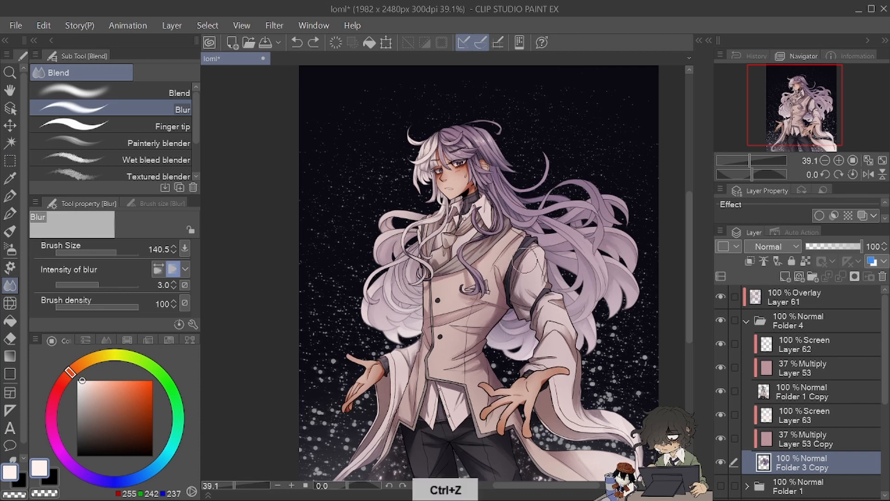
key("ctrl+y")
- Set the blur intensity to 2.0 and soften the lower ends of the coat and sleeves on Folder 1 Copy
left_click(807, 411)
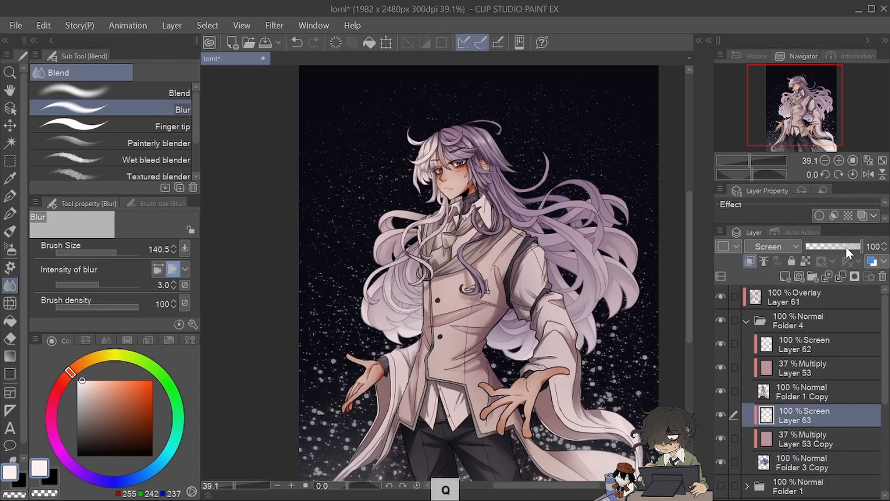
left_click_drag(802, 120, 784, 144)
left_click(807, 392)
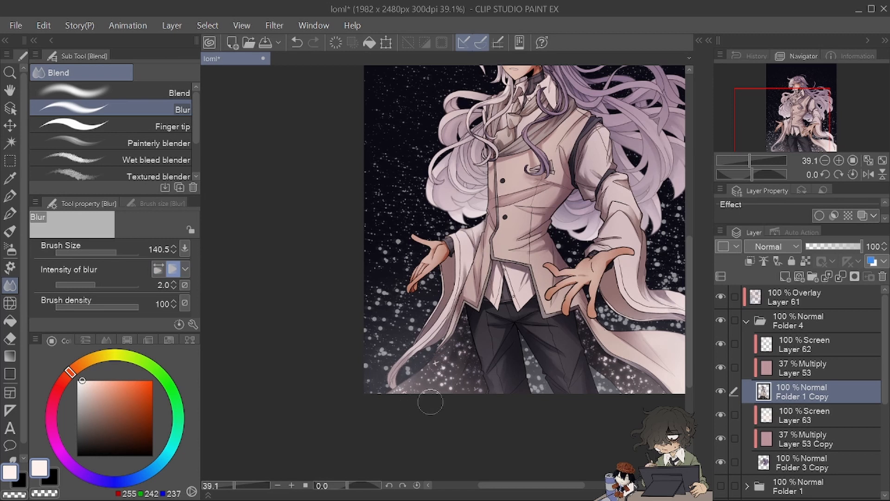
left_click_drag(782, 124, 800, 128)
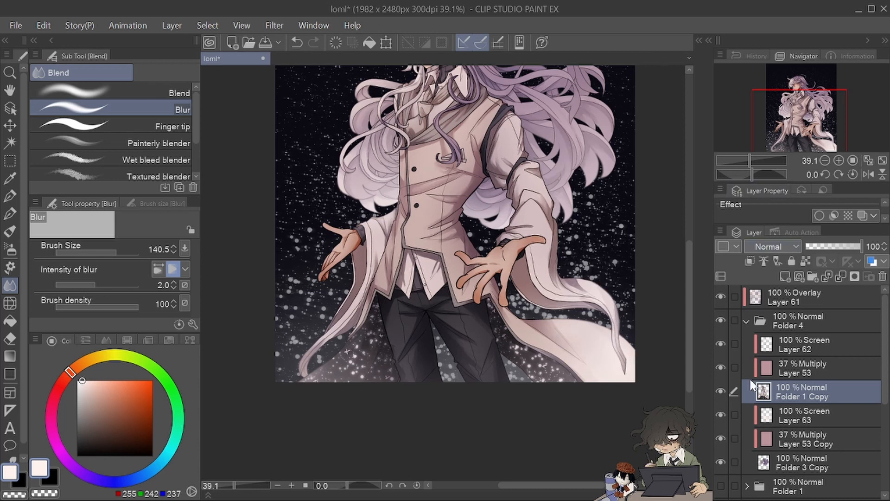
left_click(721, 392)
left_click(722, 390)
left_click_drag(749, 161, 755, 161)
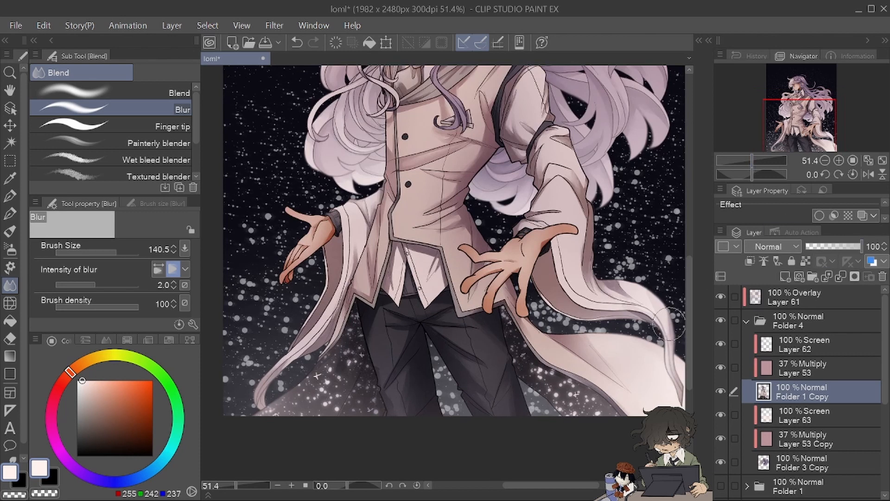
- Blur the tip of the loose hair strand curling from the head on Folder 1 Copy
mouse_move(797, 120)
left_mouse_down()
mouse_move(806, 136)
mouse_move(786, 138)
mouse_move(812, 93)
left_mouse_up()
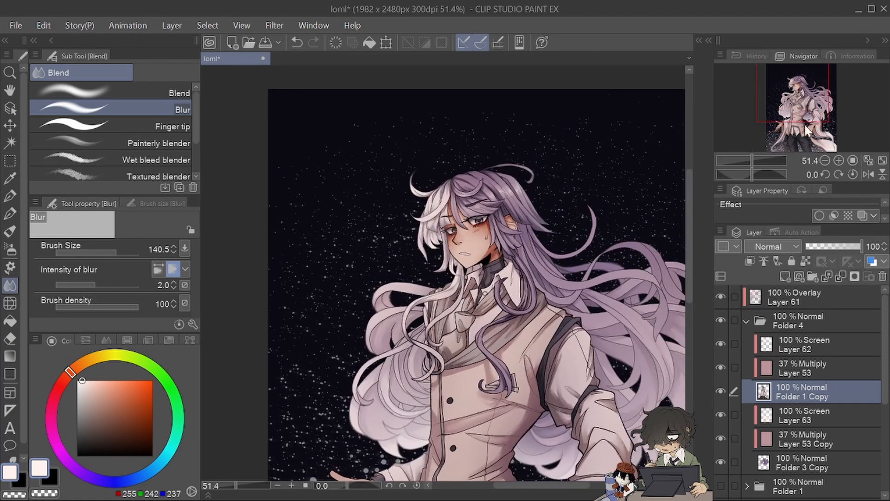
left_click_drag(807, 131, 806, 134)
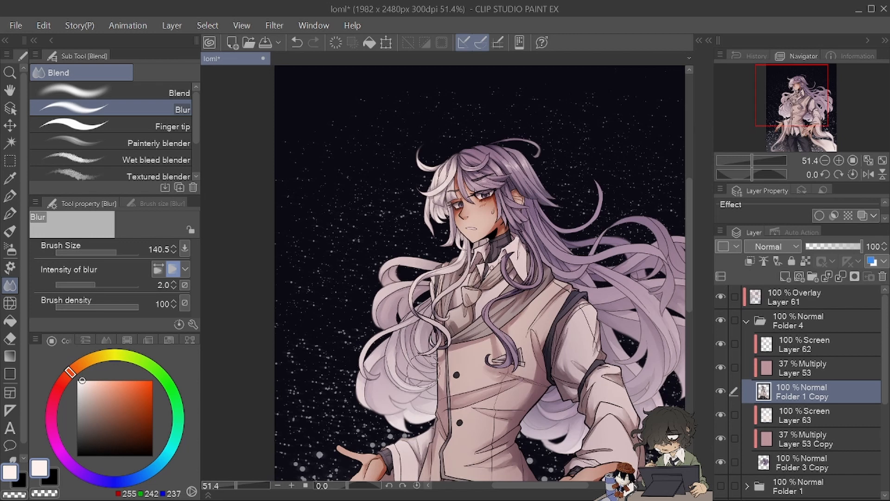
left_click_drag(752, 160, 789, 160)
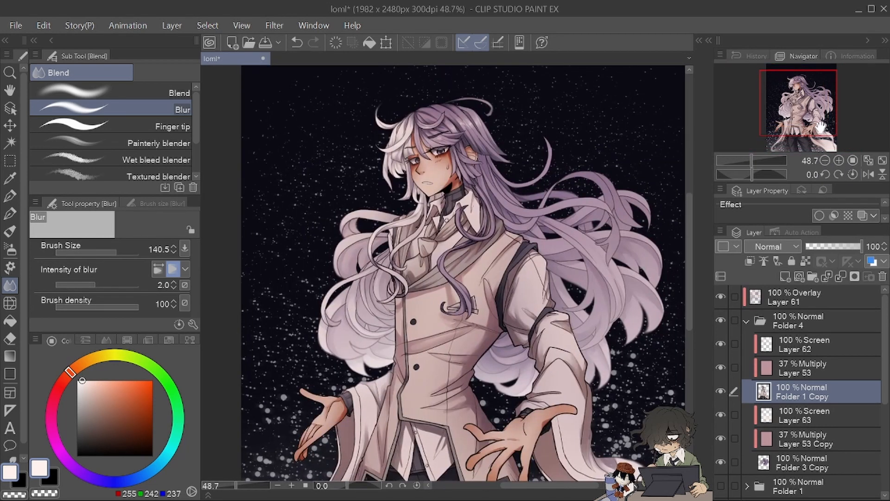
- Create a new layer above Layer 62 and set its blending mode to Multiply
left_click(783, 344)
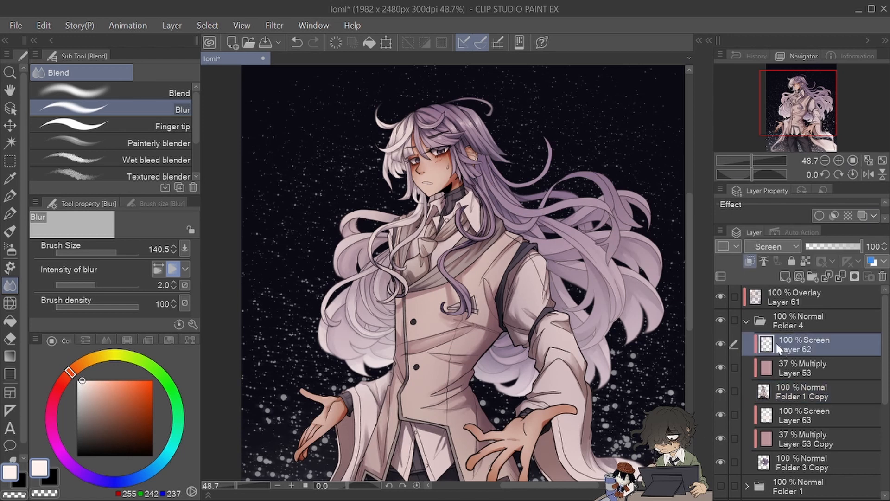
left_click(783, 275)
left_click(790, 246)
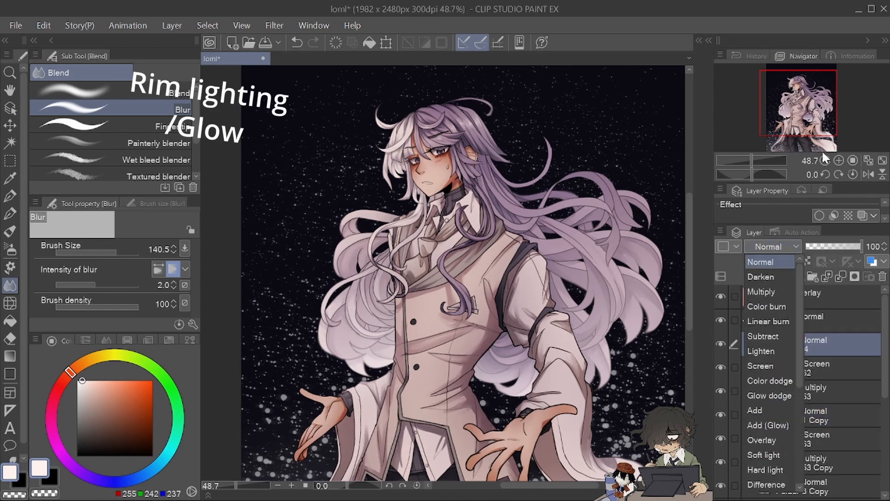
left_click(764, 291)
- Fill the new Multiply layer with muted blue-violet (RGB 150, 148, 186) and clip it to the layer below
left_click(92, 401)
left_click(110, 482)
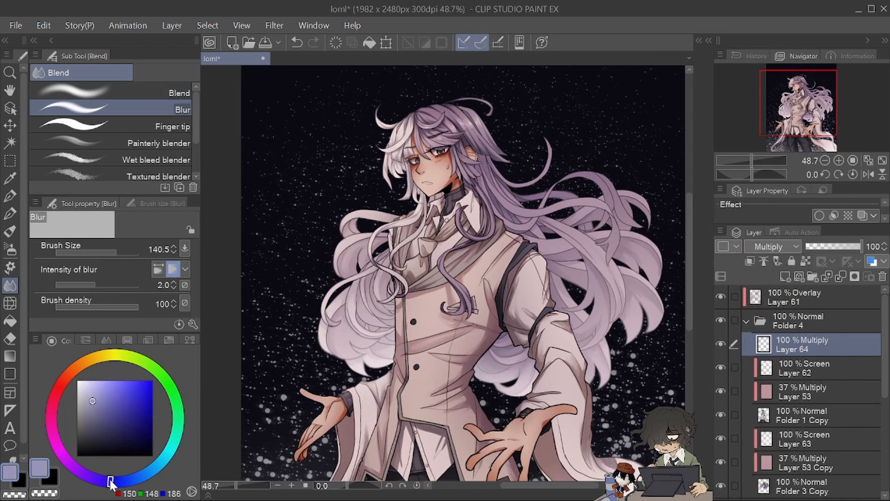
left_click(9, 321)
left_click(171, 96)
left_click(453, 209)
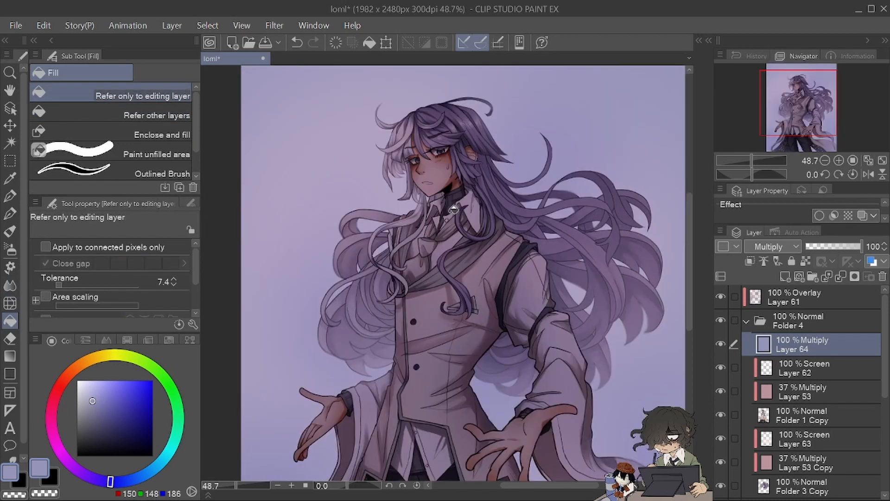
left_click(750, 261)
- Refill Layer 64 with a greyer blue (RGB 156, 155, 171) and move it beneath Layer 62
key("q")
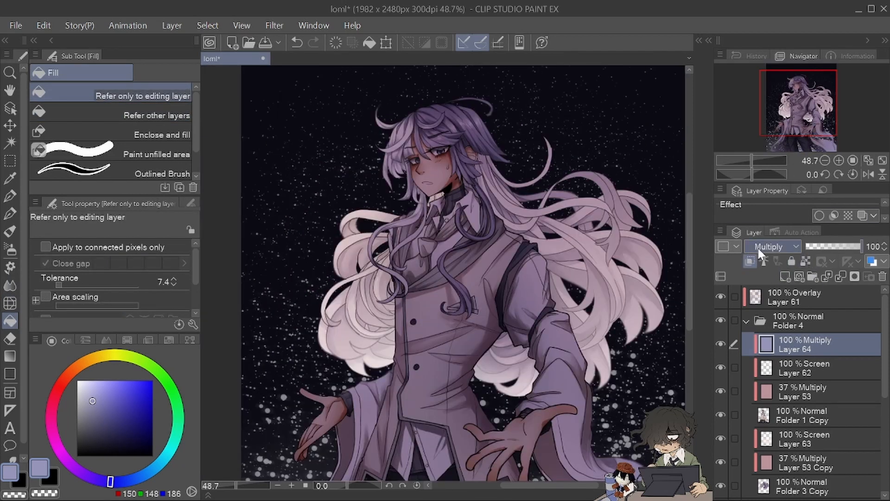
left_click(84, 406)
key("q")
mouse_move(818, 128)
left_mouse_down()
mouse_move(819, 155)
mouse_move(816, 122)
left_mouse_up()
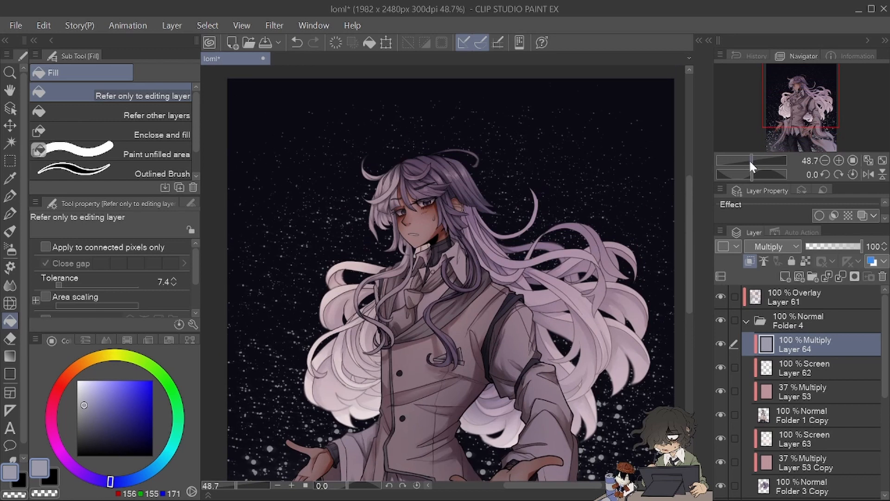
left_click(747, 160)
left_click_drag(779, 342, 774, 377)
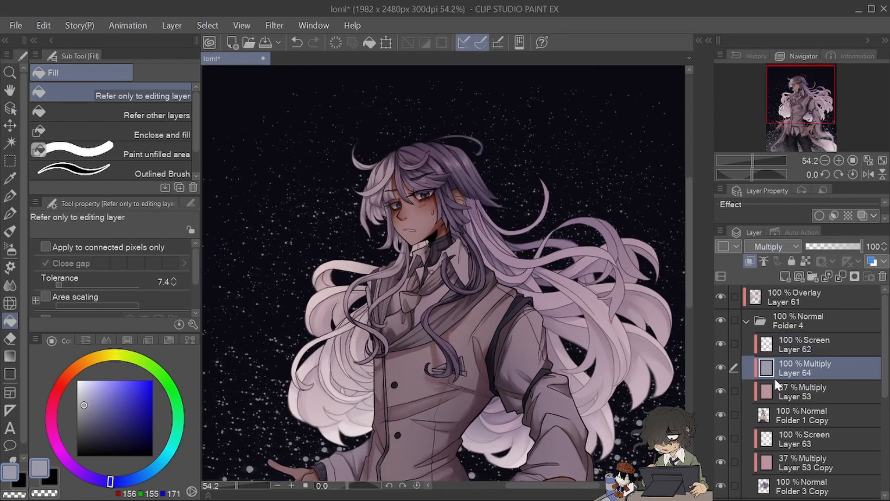
mouse_move(827, 132)
left_mouse_down()
mouse_move(831, 152)
mouse_move(804, 144)
mouse_move(815, 141)
left_mouse_up()
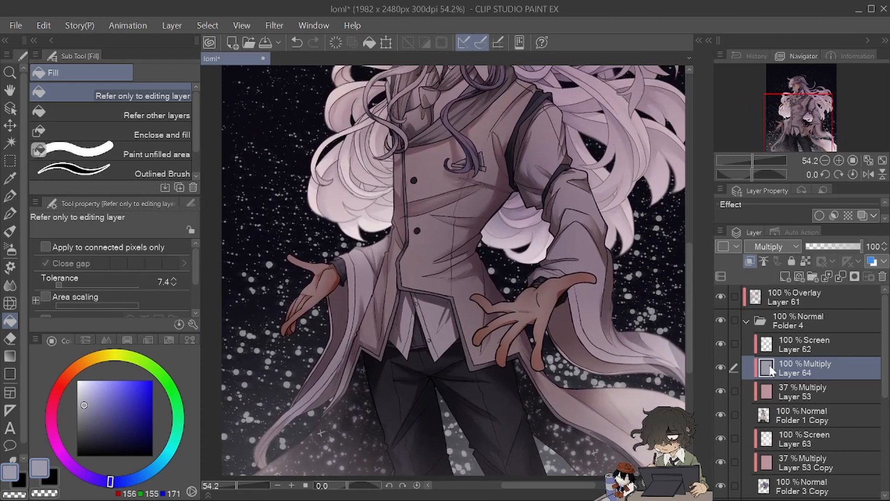
- Airbrush a pale peach glow (RGB 242, 214, 201) over the coat's lower end on Screen Layer 62 with the Soft airbrush
left_click(783, 344)
key("b")
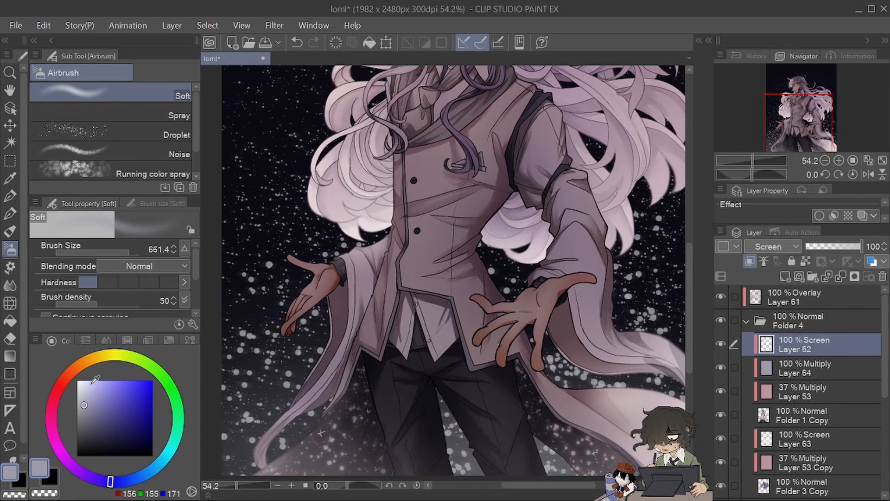
mouse_move(281, 364)
left_mouse_down()
mouse_move(301, 408)
mouse_move(353, 404)
left_mouse_up()
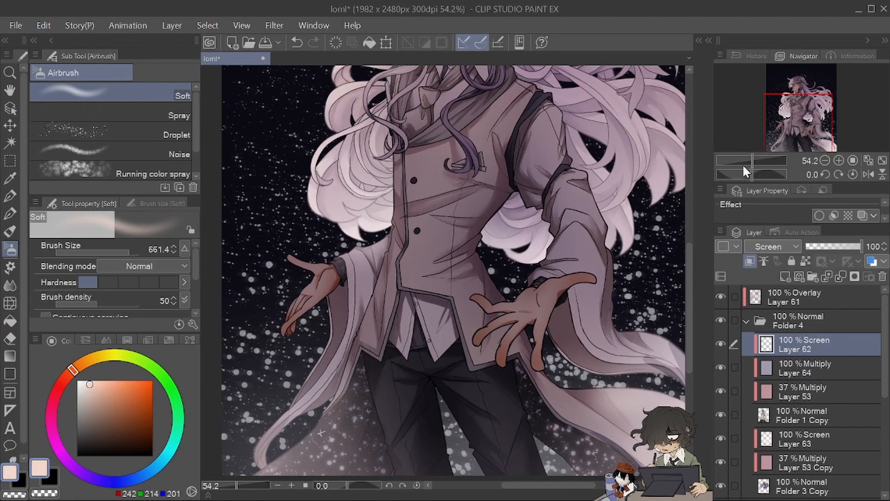
mouse_move(824, 128)
left_mouse_down()
mouse_move(828, 98)
mouse_move(808, 117)
left_mouse_up()
- Sample the fill colour of Multiply Layer 64, darken it to RGB 135, 134, 151 and refill the layer
left_click(794, 368)
key("q")
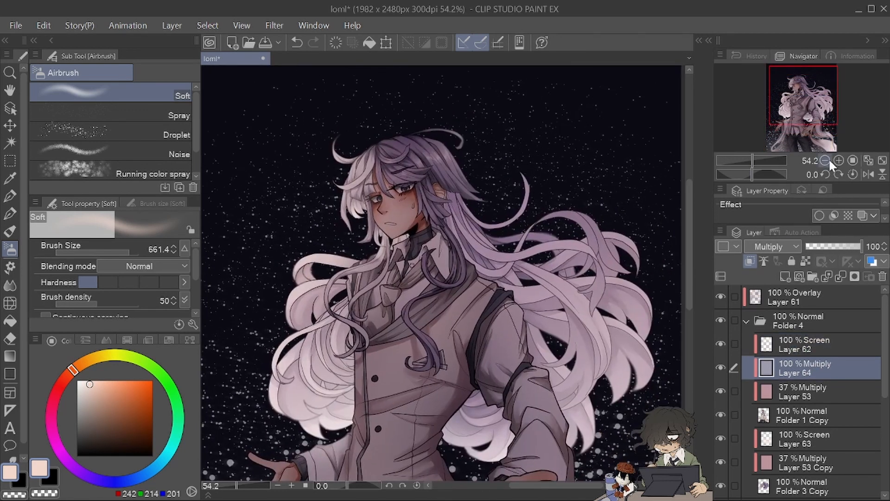
left_click(10, 179)
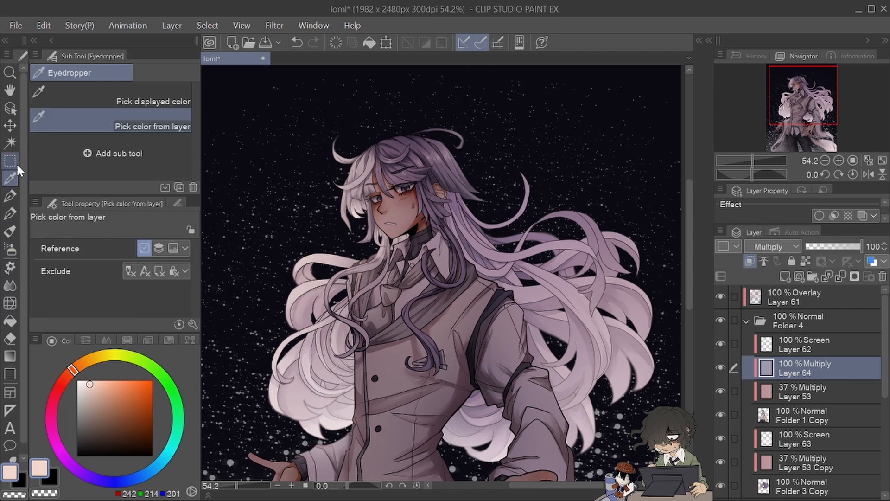
left_click(378, 214)
left_click(86, 411)
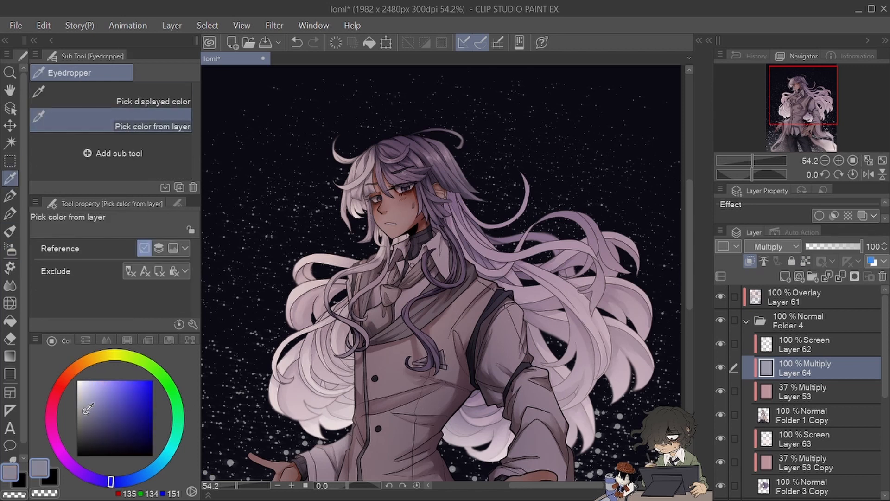
left_click(10, 319)
left_click(410, 200)
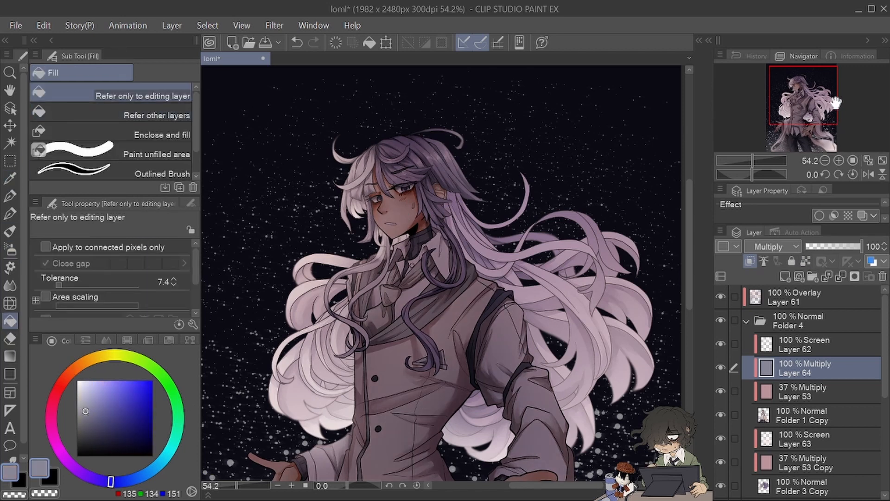
- Choose the Hard eraser and add a new layer directly above Layer 64, clipped to the layer below
scroll(834, 103, "up", 3)
key("e")
left_click(785, 277)
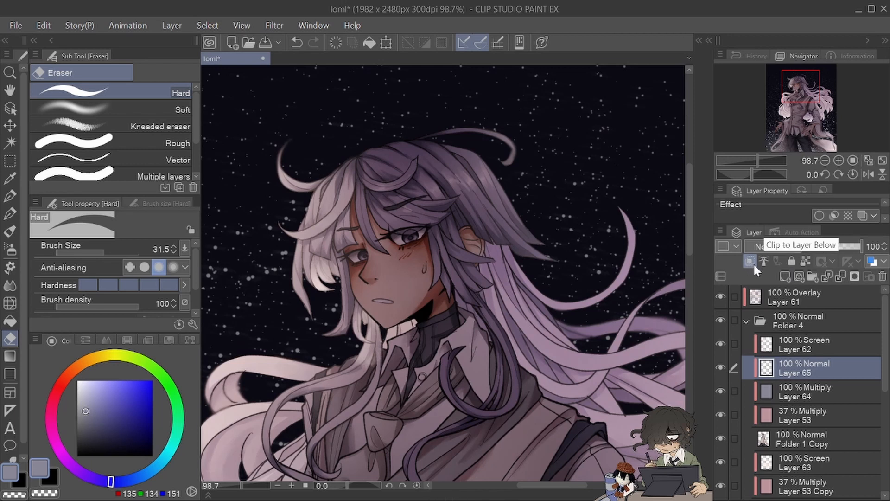
left_click(751, 261)
left_click(753, 258)
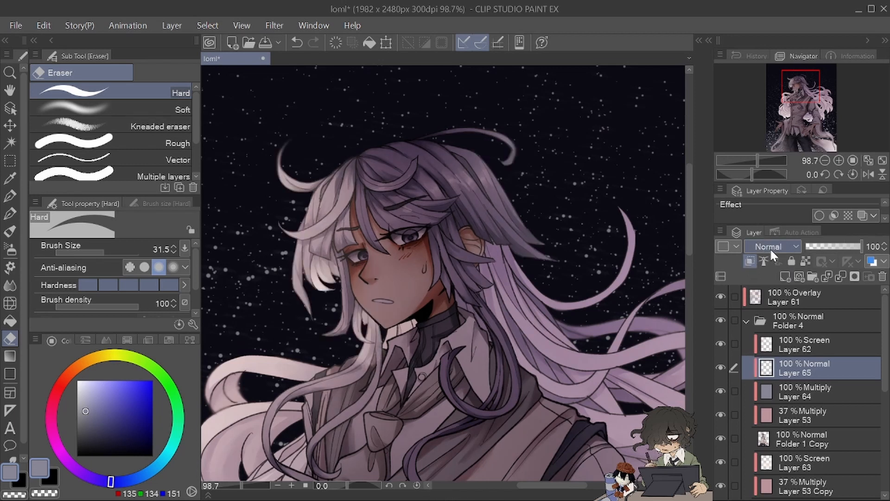
- Set Layer 65 to Add (Glow) and choose a peach colour (RGB 225, 186, 169) with the Thin Gouache brush
left_click(767, 247)
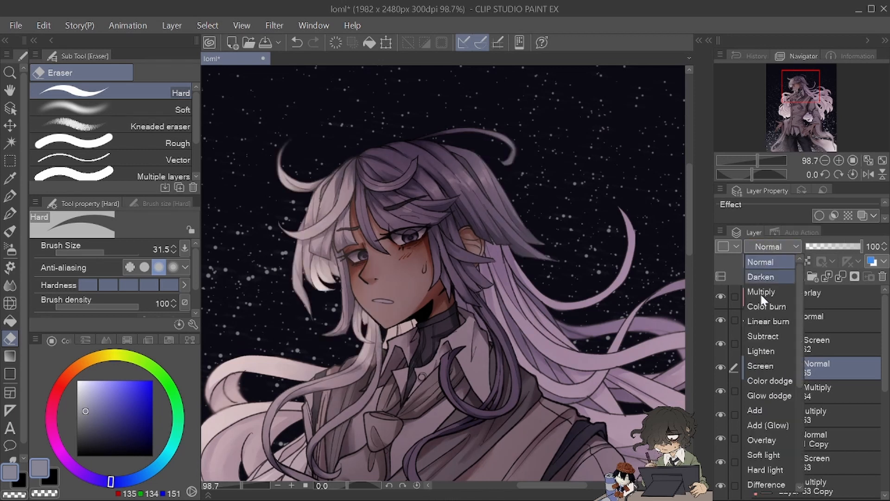
left_click(761, 422)
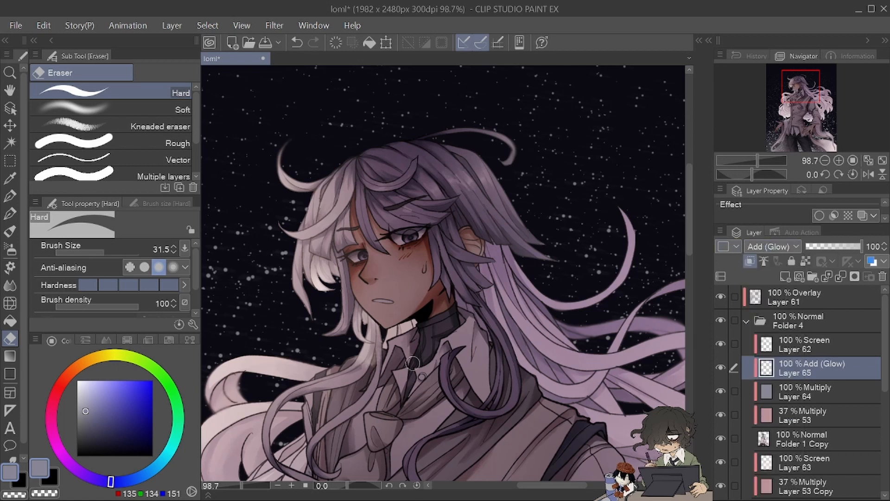
left_click(72, 373)
left_click(96, 389)
key("b")
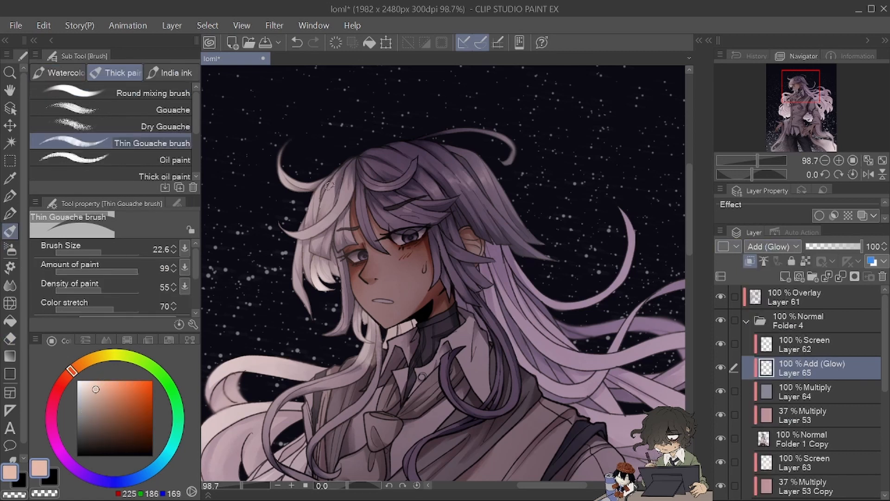
- Paint a thin peach rim light along the edge and pointed tip of the hair behind the ear, ending at brush size 17.2
left_click(98, 246)
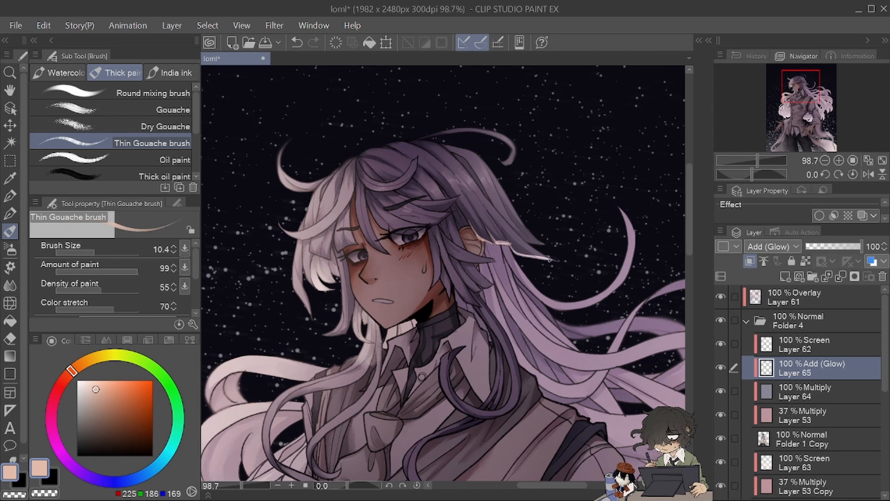
left_click_drag(752, 157, 757, 159)
left_click(98, 252)
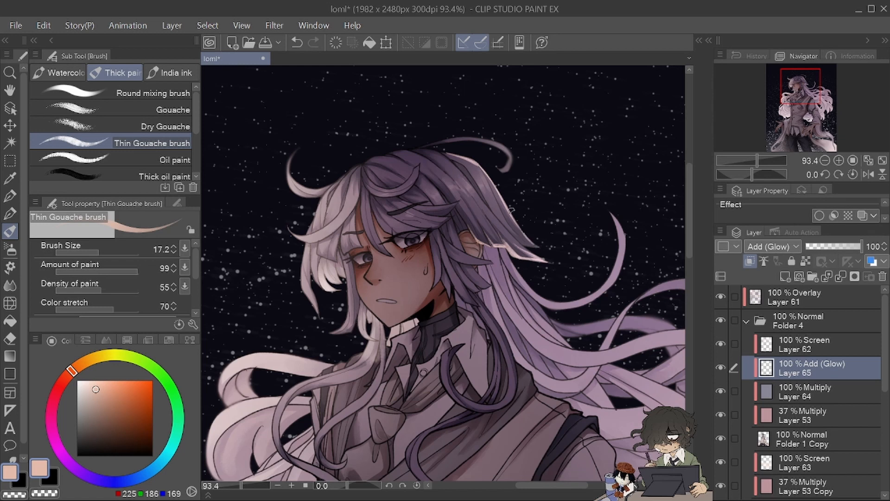
left_click_drag(513, 234, 539, 248)
key("q")
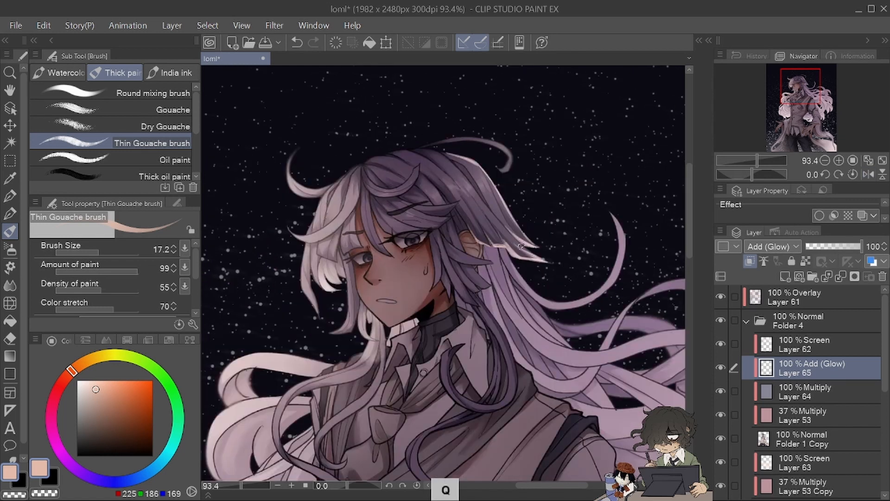
- Add rim light to the tips of the pale front hair strands framing the face
left_click_drag(803, 98, 798, 94)
mouse_move(351, 318)
left_mouse_down()
mouse_move(376, 357)
mouse_move(363, 320)
mouse_move(372, 348)
mouse_move(347, 309)
mouse_move(368, 345)
mouse_move(386, 324)
mouse_move(388, 332)
mouse_move(362, 311)
mouse_move(368, 323)
mouse_move(371, 303)
mouse_move(379, 320)
left_mouse_up()
key("q")
key("q")
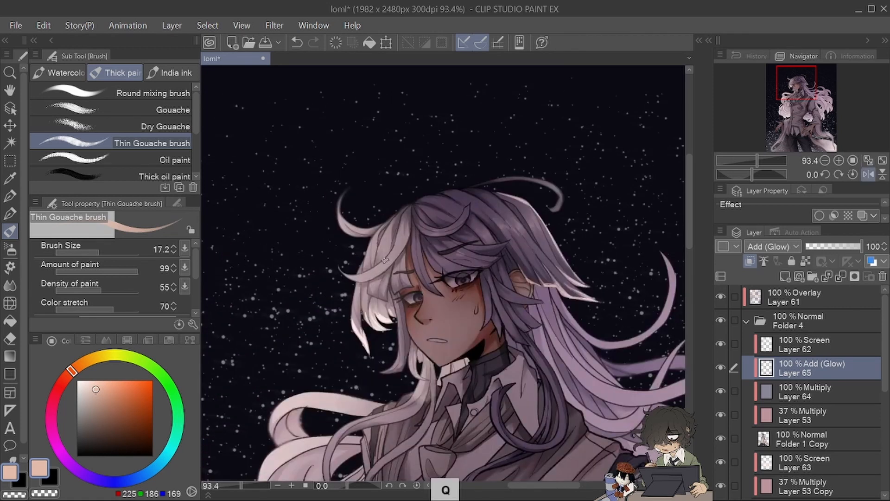
mouse_move(383, 372)
left_mouse_down()
mouse_move(405, 362)
mouse_move(392, 373)
mouse_move(402, 348)
left_mouse_up()
key("q")
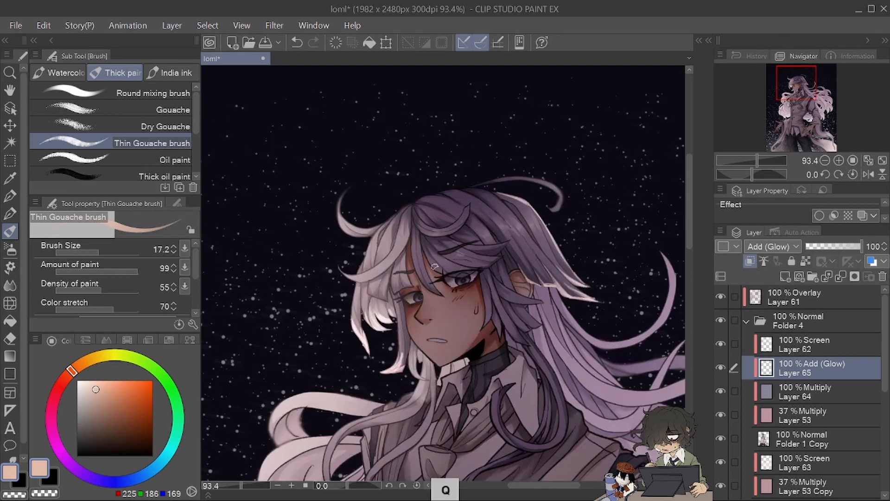
- Paint a rim light along the fingers of the open hand on the image's left side, redoing the first stroke
mouse_move(753, 163)
left_mouse_down()
mouse_move(741, 160)
mouse_move(756, 162)
left_mouse_up()
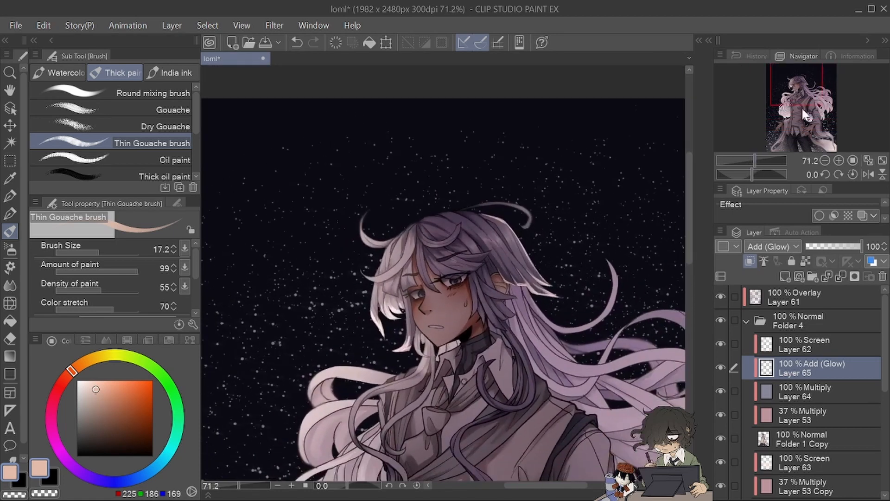
left_click_drag(796, 103, 796, 127)
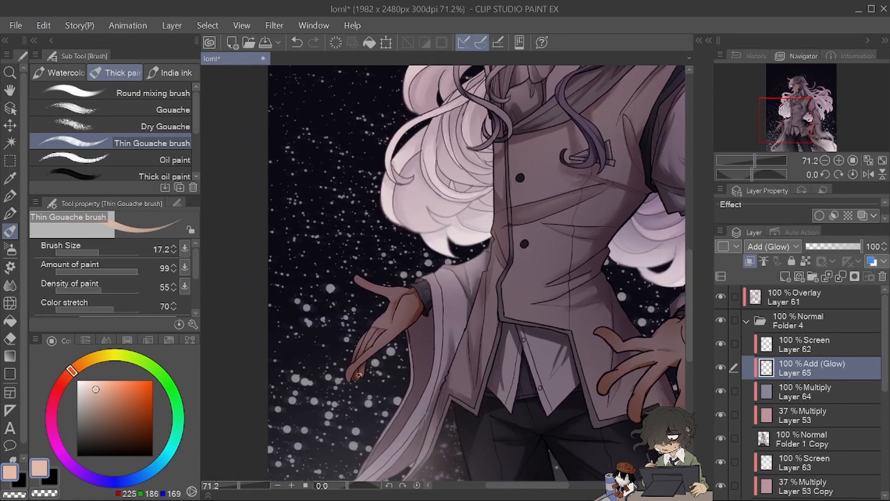
mouse_move(359, 374)
left_mouse_down()
mouse_move(353, 369)
mouse_move(367, 359)
mouse_move(351, 379)
left_mouse_up()
left_click_drag(754, 160, 754, 161)
key("ctrl+z")
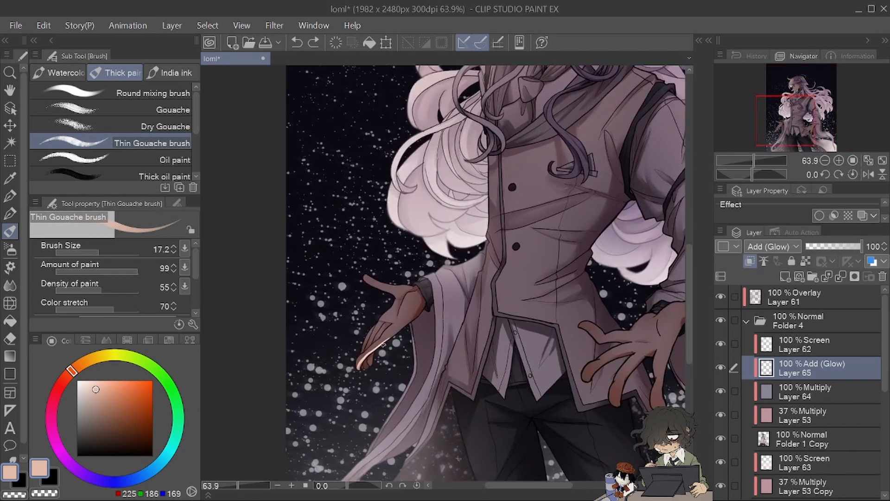
mouse_move(383, 343)
left_mouse_down()
mouse_move(393, 335)
mouse_move(369, 355)
left_mouse_up()
- Trace peach rim light down the edges of the long coat sleeve hanging below the open hand
left_click_drag(809, 125, 811, 130)
left_click_drag(404, 297, 382, 381)
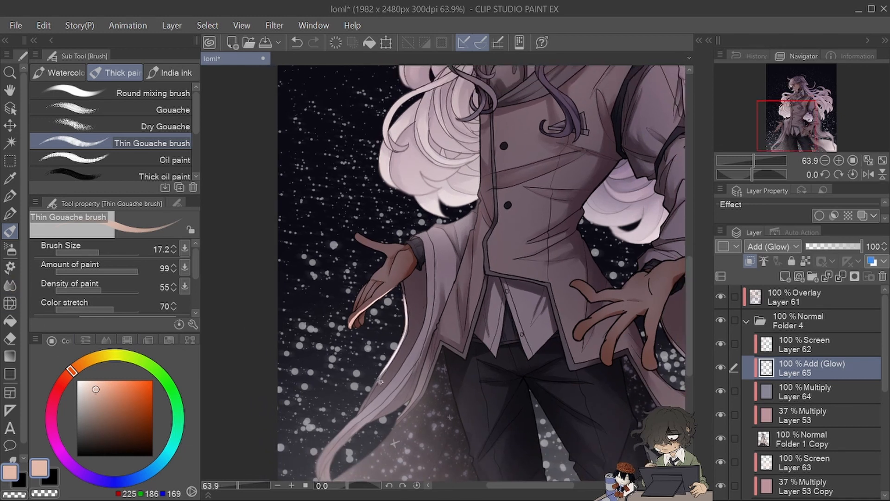
left_click_drag(330, 440, 320, 479)
mouse_move(342, 447)
left_mouse_down()
mouse_move(389, 401)
mouse_move(369, 423)
mouse_move(415, 394)
mouse_move(392, 428)
mouse_move(418, 382)
mouse_move(415, 399)
mouse_move(425, 351)
left_mouse_up()
mouse_move(808, 129)
left_mouse_down()
mouse_move(829, 116)
mouse_move(841, 135)
left_mouse_up()
mouse_move(524, 285)
left_mouse_down()
mouse_move(554, 330)
mouse_move(543, 304)
mouse_move(564, 368)
left_mouse_up()
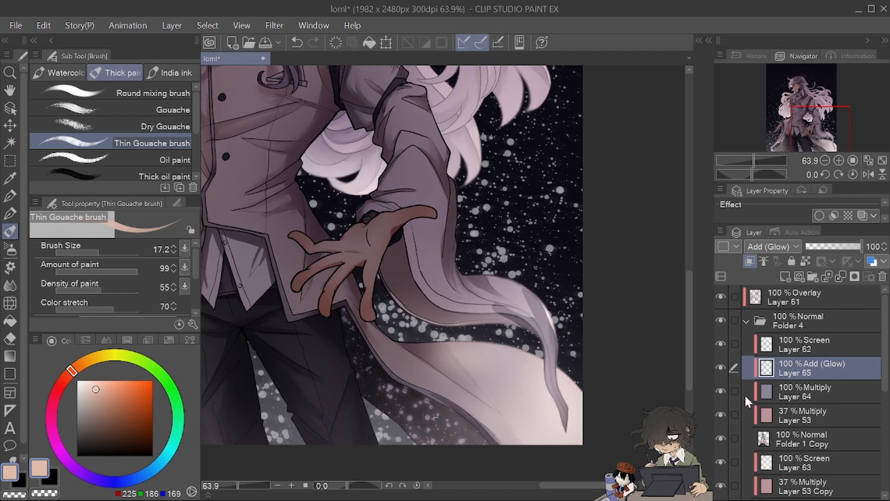
- Compare the figure with and without Multiply Layer 64 by switching its visibility off and on
left_click(722, 391)
left_click(722, 391)
left_click(739, 390)
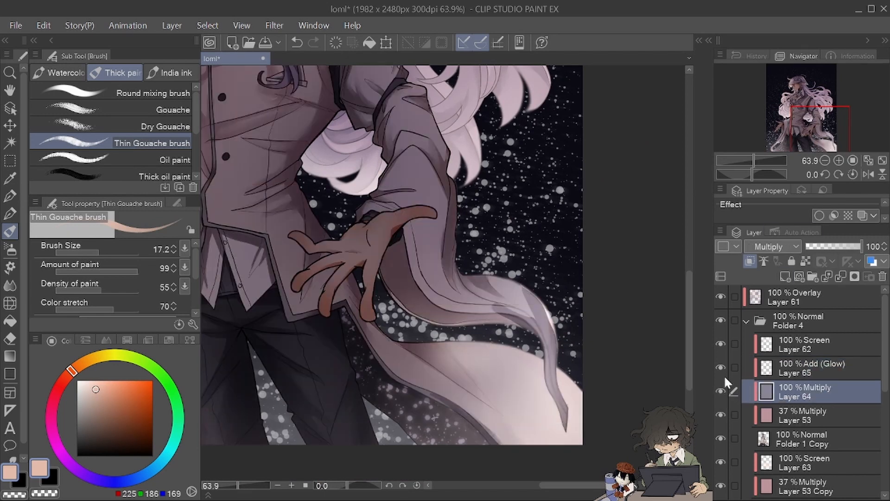
left_click(721, 367)
left_click(721, 390)
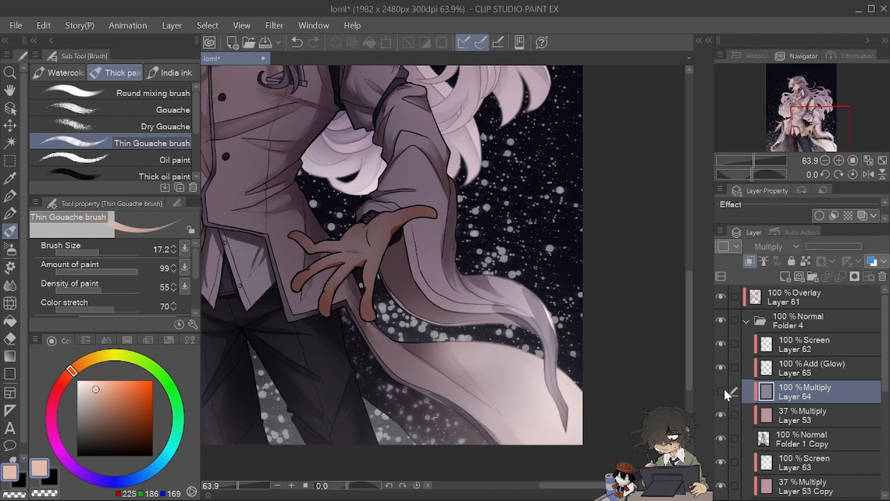
left_click(721, 389)
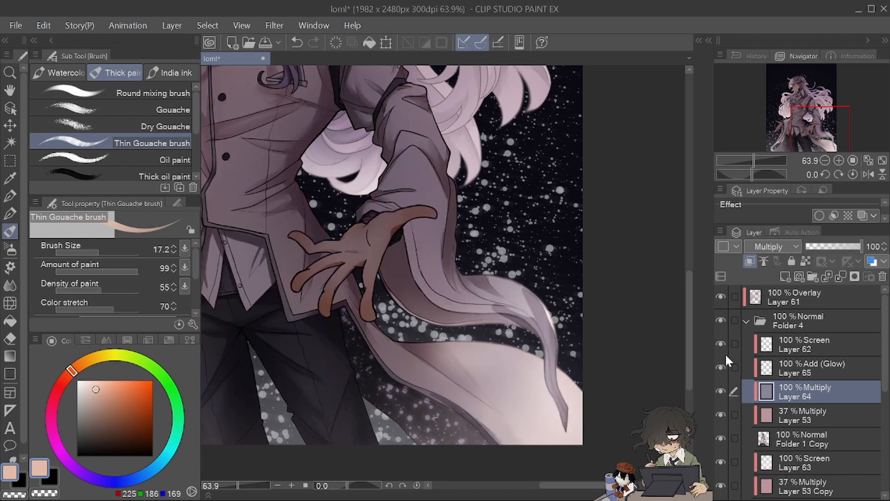
- Return to Layer 65 and paint a rim light along the curling end of the coat sleeve on the image's right side, undoing stray strokes
left_click(797, 368)
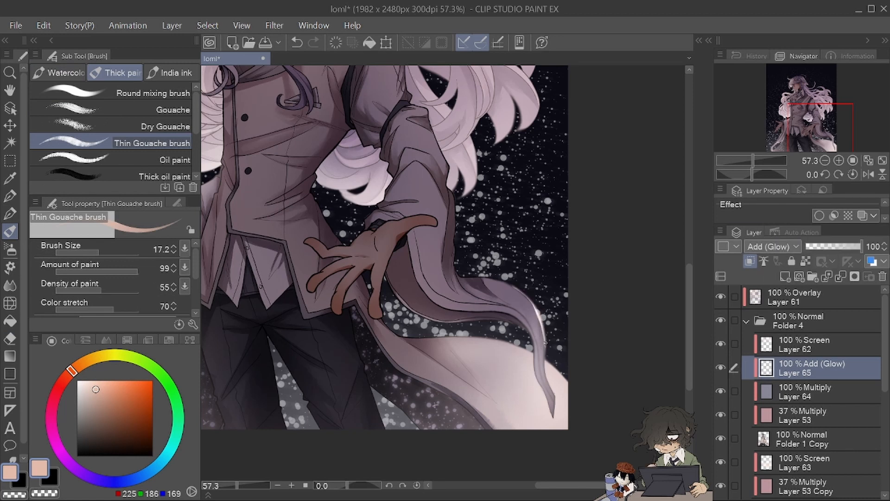
mouse_move(545, 353)
left_mouse_down()
mouse_move(553, 417)
mouse_move(535, 348)
left_mouse_up()
key("ctrl+z")
key("ctrl+z")
left_click(748, 160)
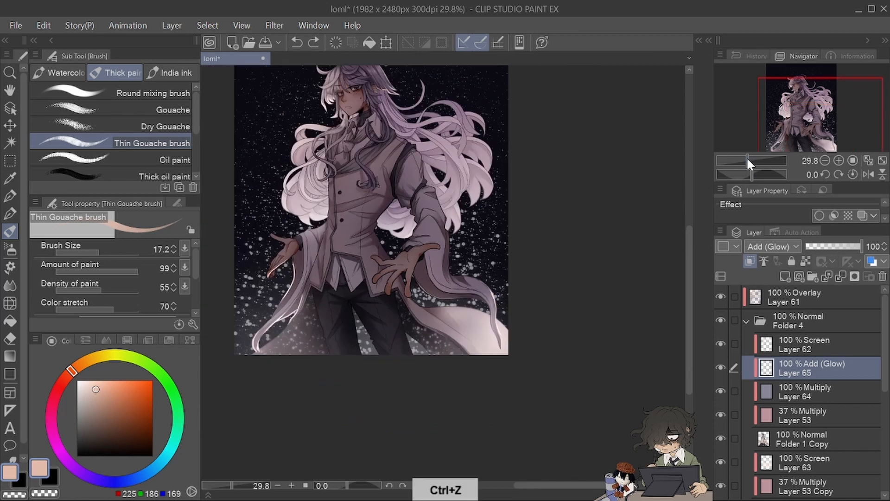
left_click_drag(747, 159, 752, 160)
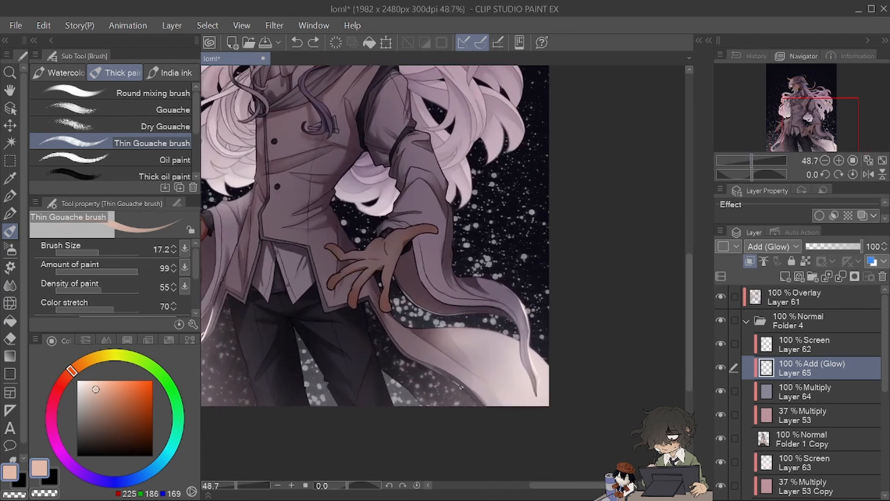
- Try a rim light stroke along the coat's lower hem beside the trousers and undo it
left_click_drag(461, 387, 478, 398)
mouse_move(376, 363)
left_mouse_down()
mouse_move(428, 414)
mouse_move(380, 368)
mouse_move(405, 387)
left_mouse_up()
key("q")
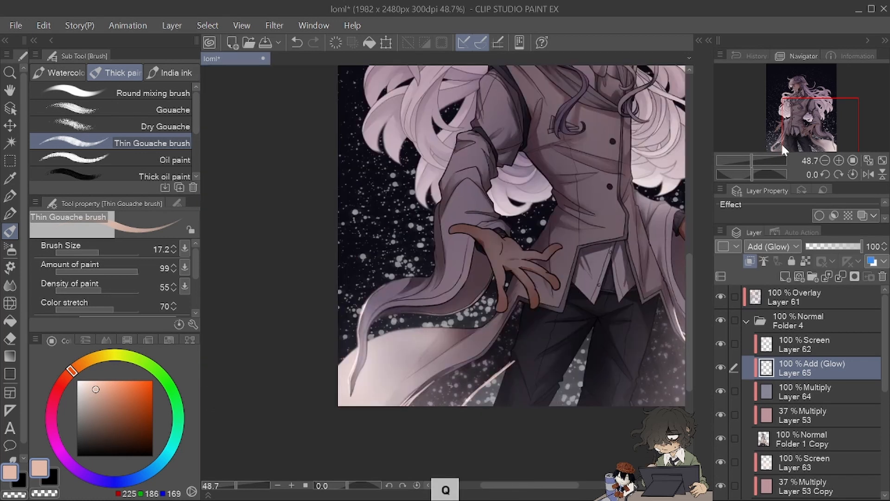
key("q")
key("ctrl+z")
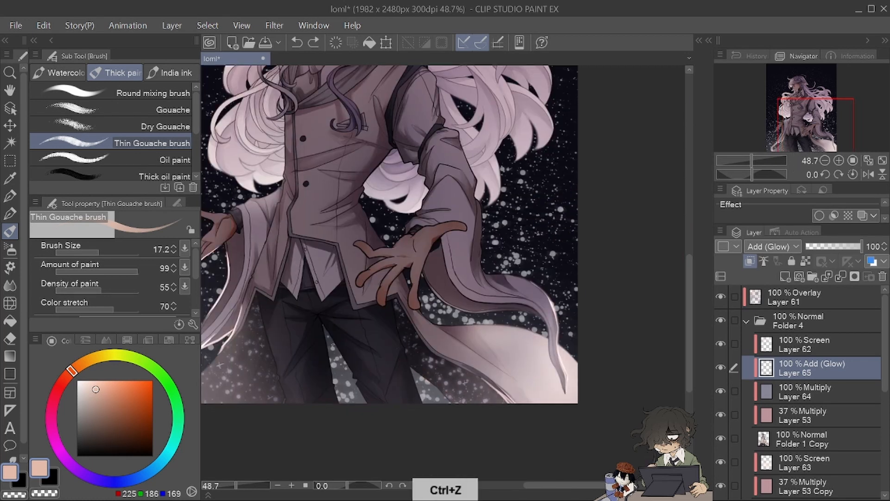
- Paint short peach rim lights down the edges of both trouser legs and check them in a mirrored view
left_click_drag(346, 364, 355, 373)
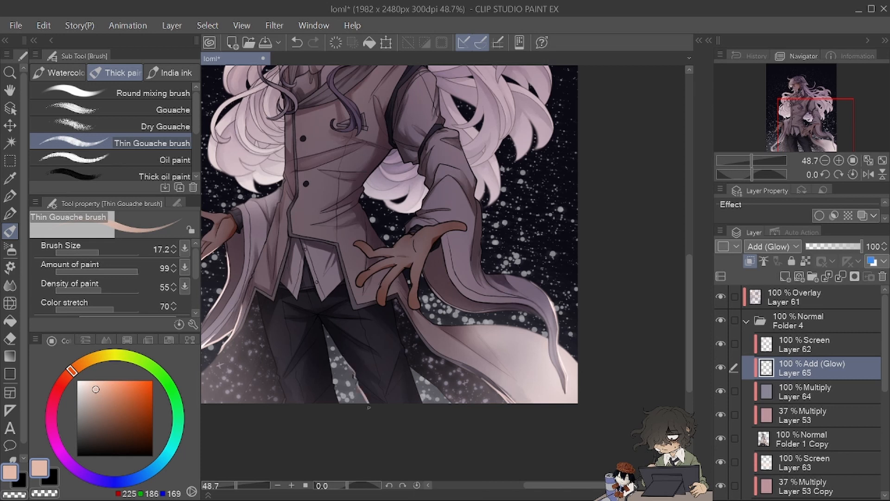
left_click_drag(408, 365, 423, 406)
key("q")
key("q")
left_click_drag(818, 130, 806, 131)
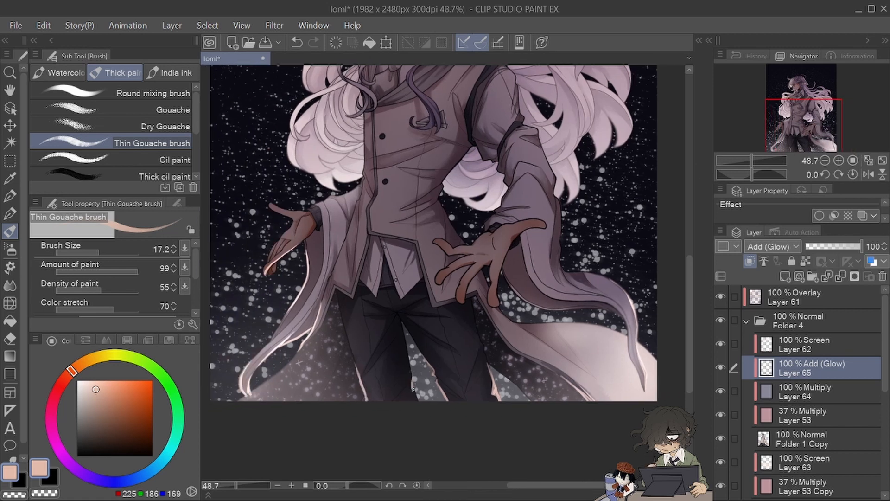
key("q")
key("q")
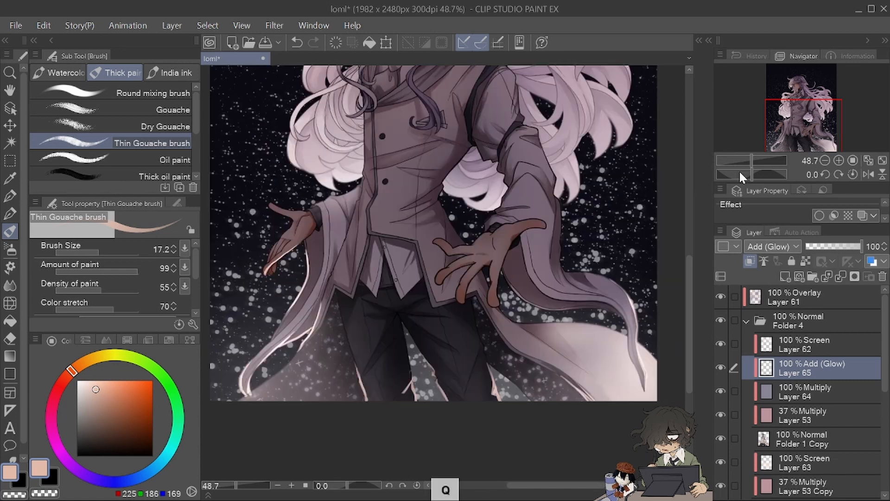
left_click_drag(747, 161, 750, 160)
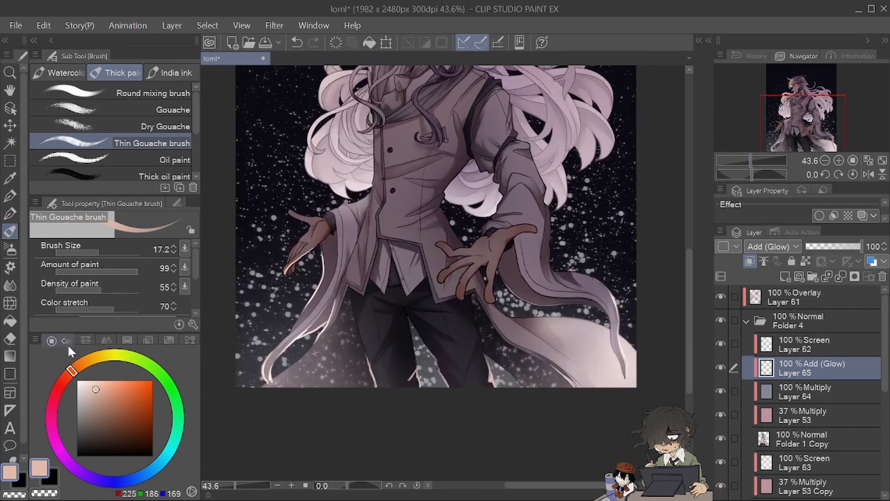
left_click(10, 284)
left_click(167, 158)
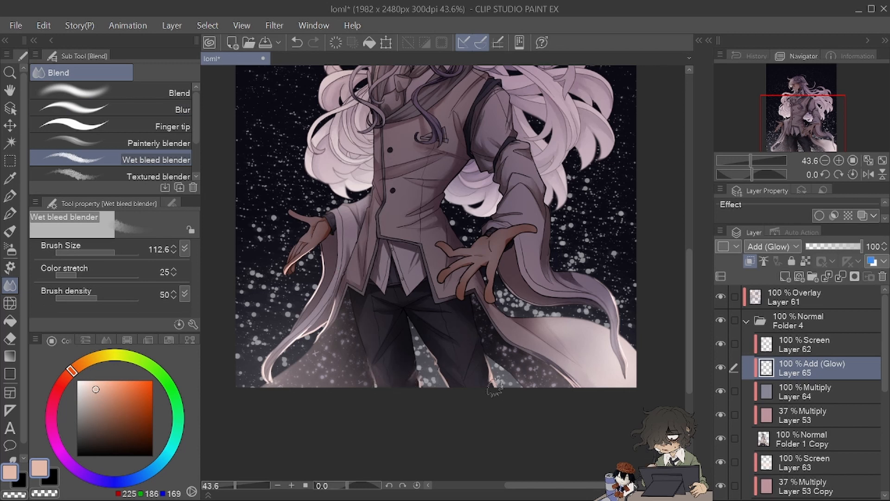
key("q")
key("q")
left_click_drag(802, 127, 804, 126)
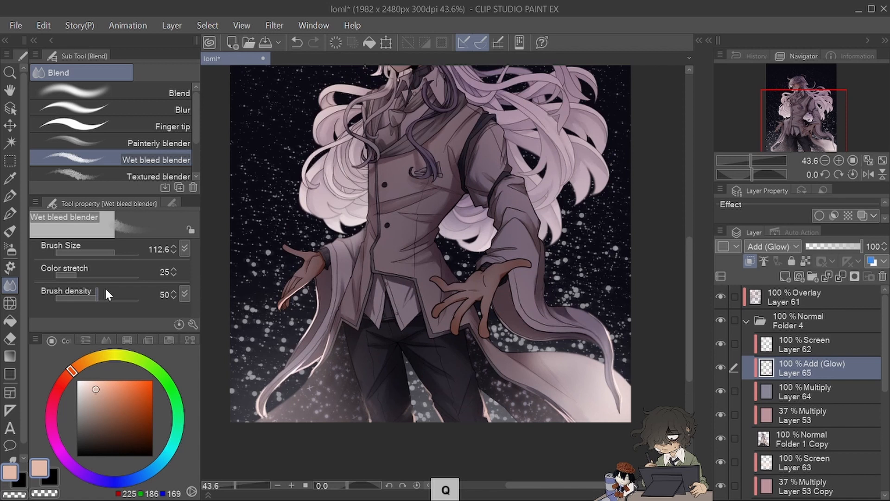
left_click(10, 249)
left_click(10, 230)
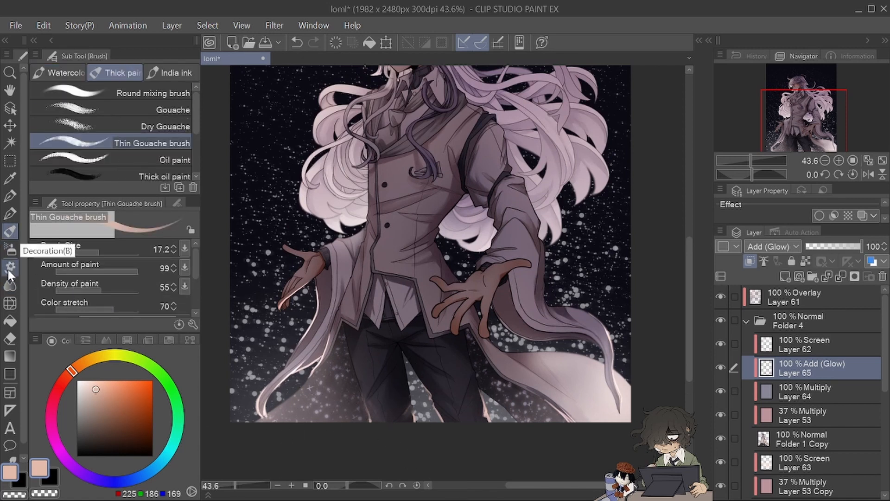
- Extend the rim light along the open hand's lower edge to the cuff and down the adjoining sleeve edge
left_click_drag(798, 125, 813, 126)
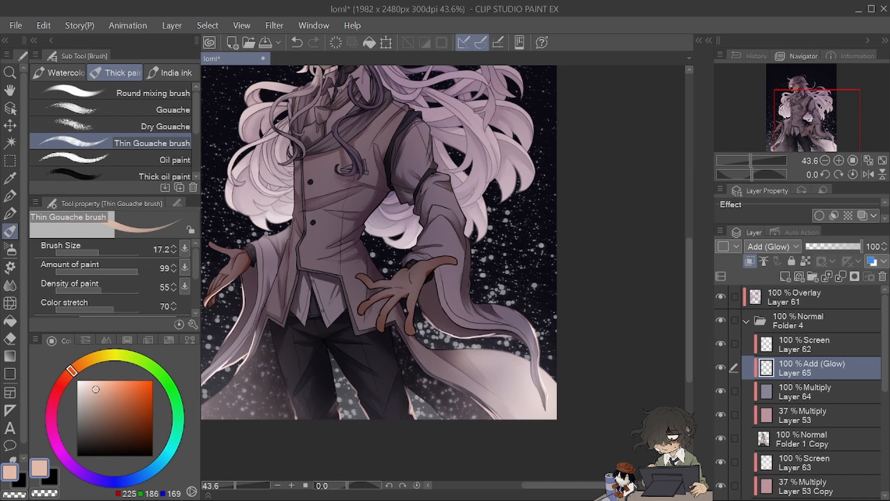
left_click_drag(812, 126, 790, 133)
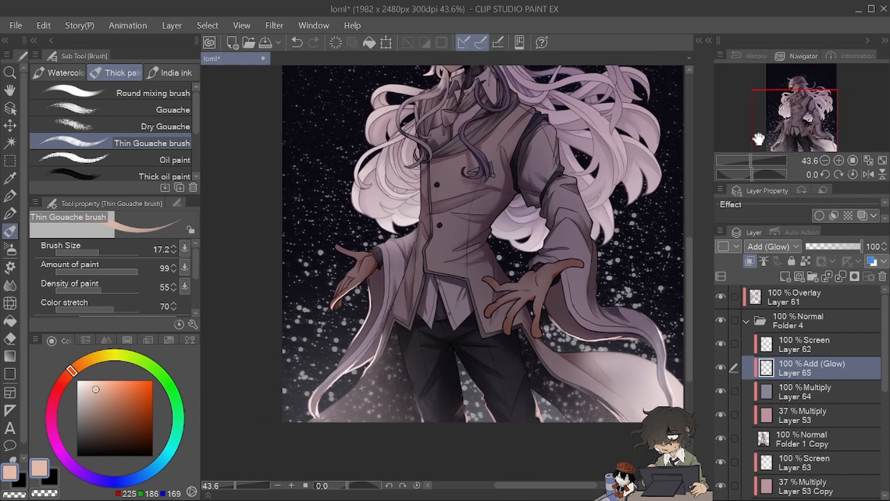
left_click_drag(750, 162, 755, 162)
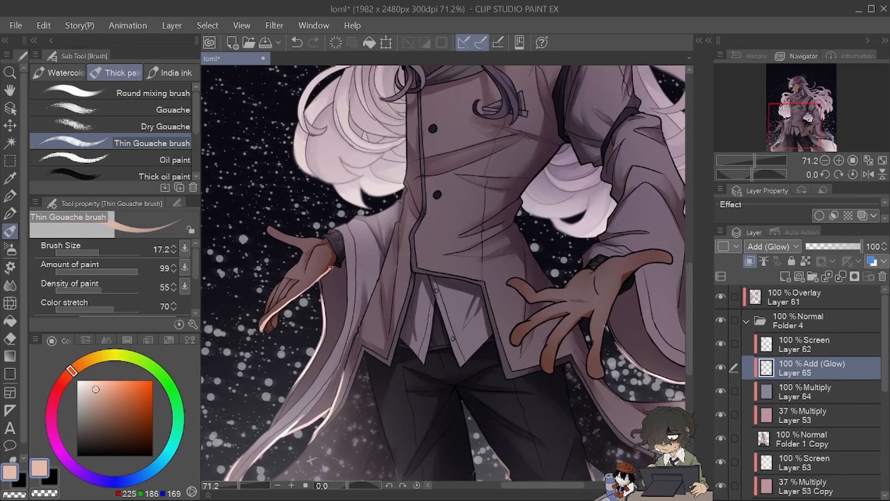
left_click_drag(340, 262, 344, 259)
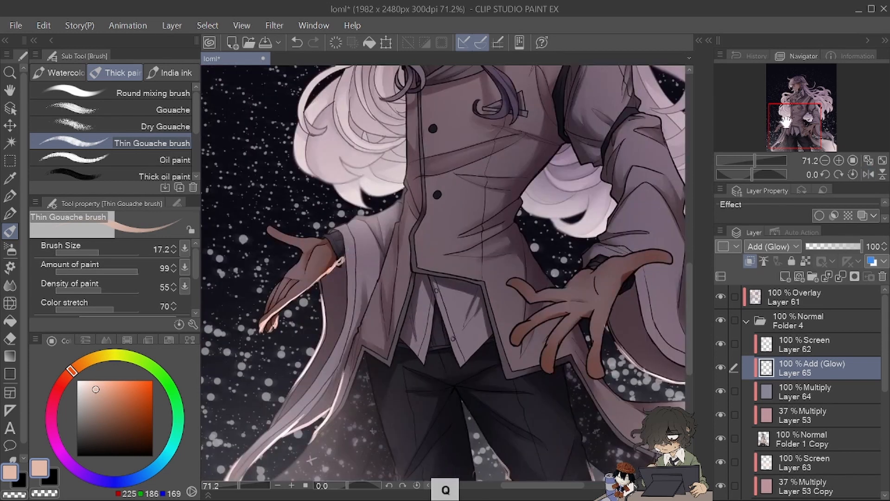
left_click_drag(785, 122, 791, 119)
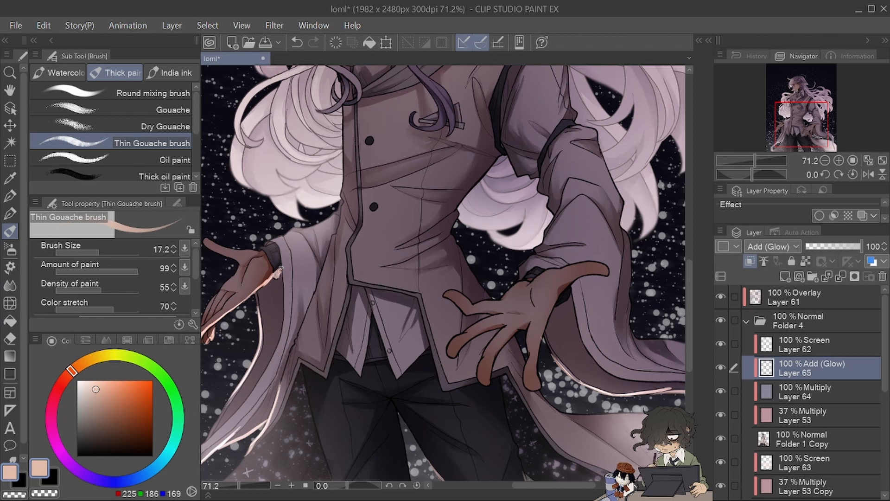
left_click_drag(283, 268, 283, 316)
- Paint peach rim lights along the lower edges of the fingers and thumb on the open hand at the image's right side
mouse_move(549, 317)
left_mouse_down()
mouse_move(532, 391)
mouse_move(524, 377)
left_mouse_up()
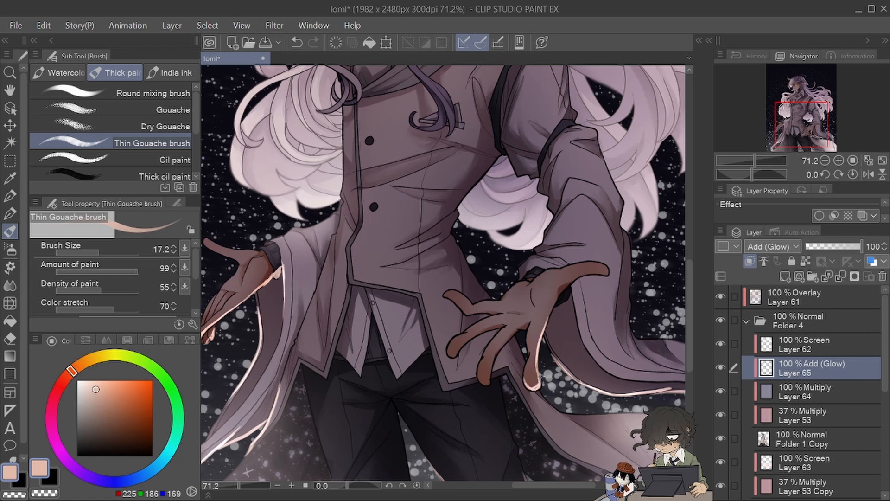
mouse_move(754, 161)
left_mouse_down()
mouse_move(744, 160)
mouse_move(755, 163)
left_mouse_up()
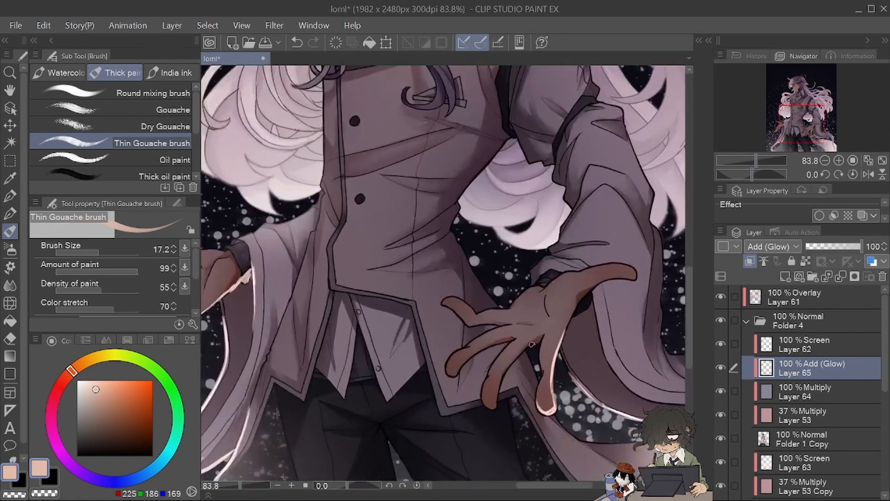
left_click_drag(532, 344, 489, 403)
mouse_move(512, 336)
left_mouse_down()
mouse_move(473, 354)
mouse_move(449, 370)
left_mouse_up()
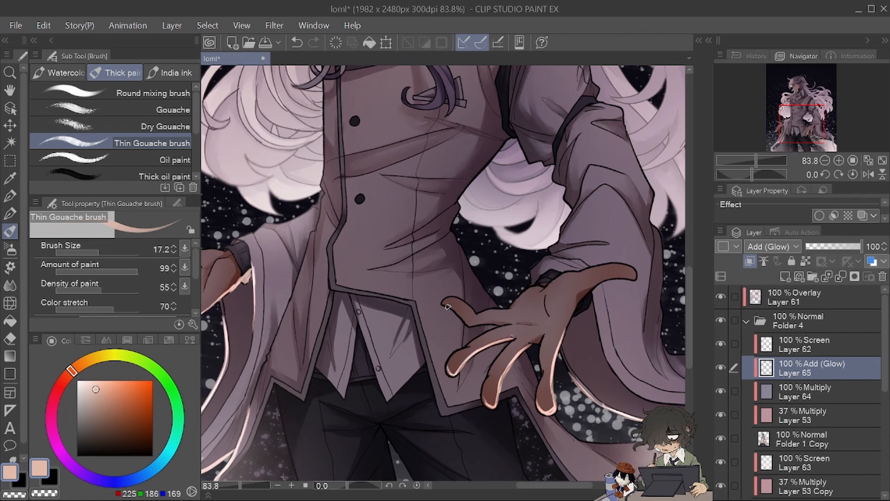
mouse_move(448, 306)
left_mouse_down()
mouse_move(471, 327)
mouse_move(506, 319)
mouse_move(464, 326)
mouse_move(444, 303)
mouse_move(467, 325)
left_mouse_up()
key("ctrl+z")
left_click_drag(458, 377, 462, 361)
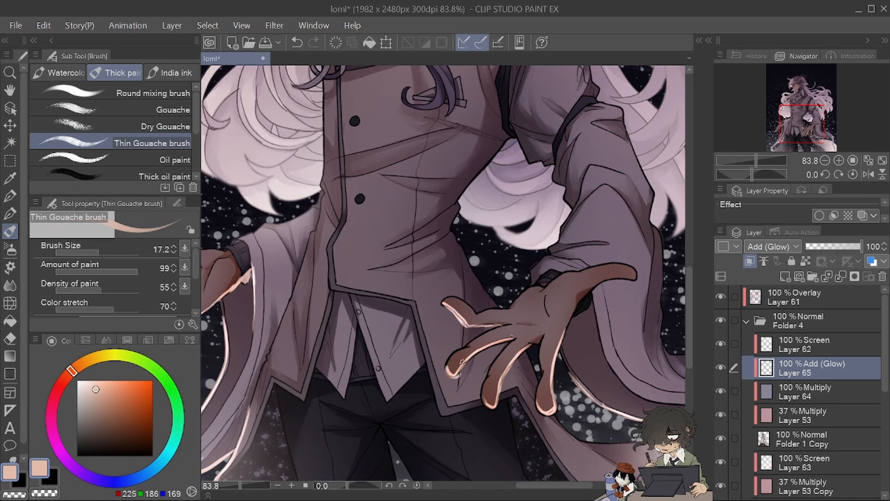
left_click_drag(585, 295, 626, 279)
- Paint a rim light along the lower edge of the upper sleeve near the elbow on the image's right side
left_click_drag(753, 173, 751, 160)
left_click(852, 175)
left_click_drag(417, 370, 432, 395)
mouse_move(799, 131)
left_mouse_down()
mouse_move(810, 134)
mouse_move(800, 138)
left_mouse_up()
key("q")
key("q")
left_click_drag(751, 160, 755, 160)
mouse_move(480, 277)
left_mouse_down()
mouse_move(494, 301)
mouse_move(509, 301)
left_mouse_up()
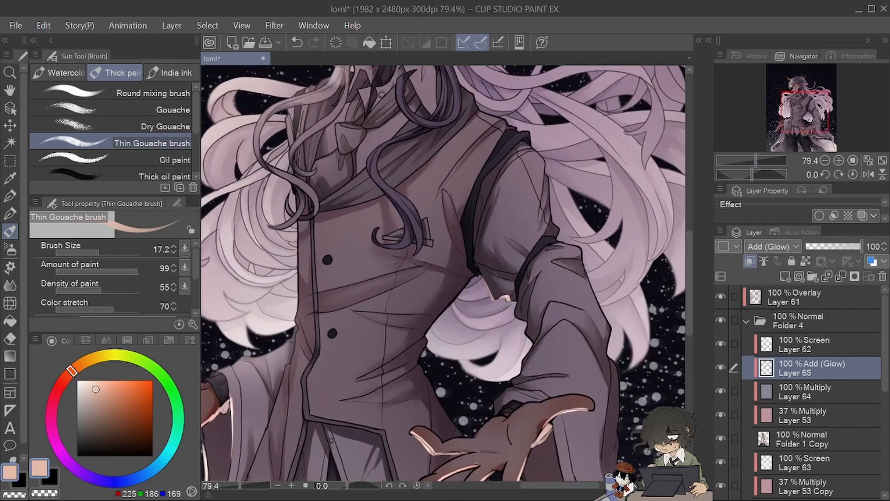
- Paint rim lights down the outer edge of the same arm, along the shoulder and the forearm sleeve, and undo the stray stroke
left_click_drag(539, 153, 552, 197)
key("q")
mouse_move(565, 244)
left_mouse_down()
mouse_move(587, 256)
mouse_move(571, 220)
mouse_move(582, 252)
mouse_move(566, 242)
mouse_move(590, 273)
mouse_move(613, 345)
left_mouse_up()
key("ctrl+z")
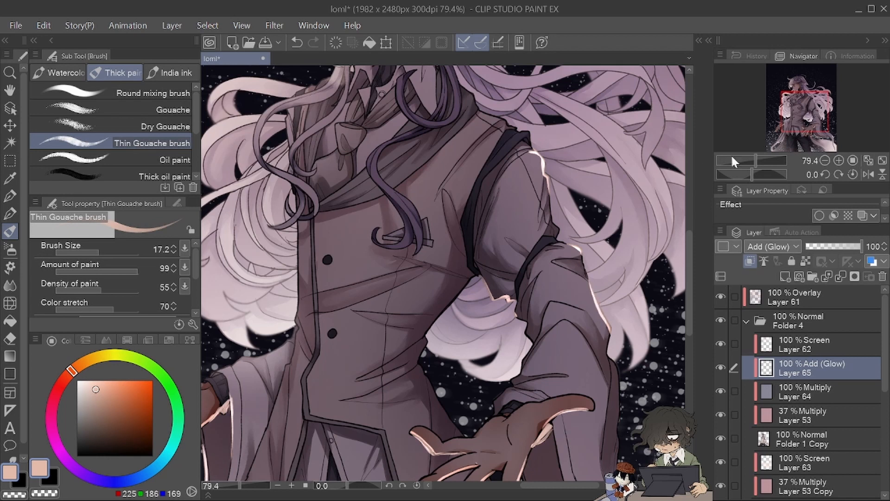
left_click_drag(756, 160, 754, 161)
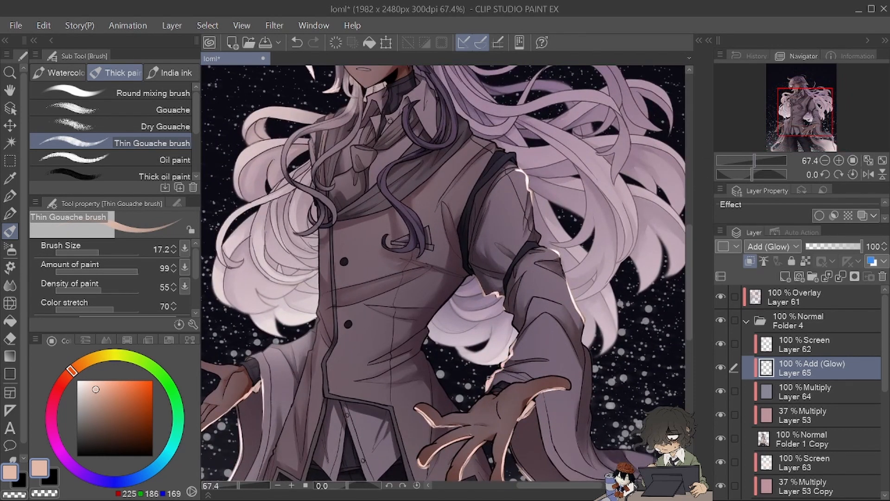
- Paint peach highlights along the curled ends of the dark purple hair locks hanging over the collar and chest
left_click_drag(815, 120, 805, 113)
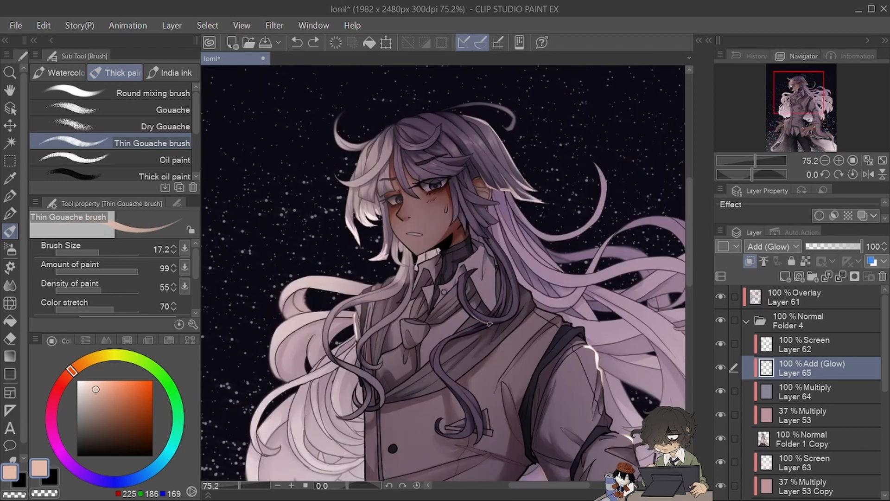
mouse_move(476, 317)
left_mouse_down()
mouse_move(506, 322)
mouse_move(516, 310)
mouse_move(494, 323)
left_mouse_up()
left_click_drag(468, 397, 481, 433)
left_click_drag(462, 397, 468, 431)
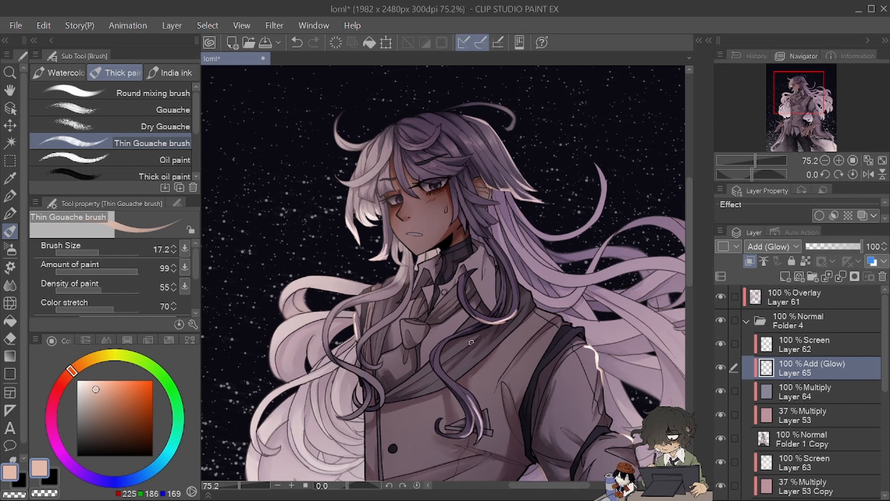
key("q")
- Add highlights to the pale hair locks on the other side of the chest, undo the stray stroke, and check the whole figure
mouse_move(368, 336)
left_mouse_down()
mouse_move(401, 311)
mouse_move(365, 341)
mouse_move(402, 312)
mouse_move(381, 300)
mouse_move(333, 321)
left_mouse_up()
left_click_drag(741, 155, 754, 157)
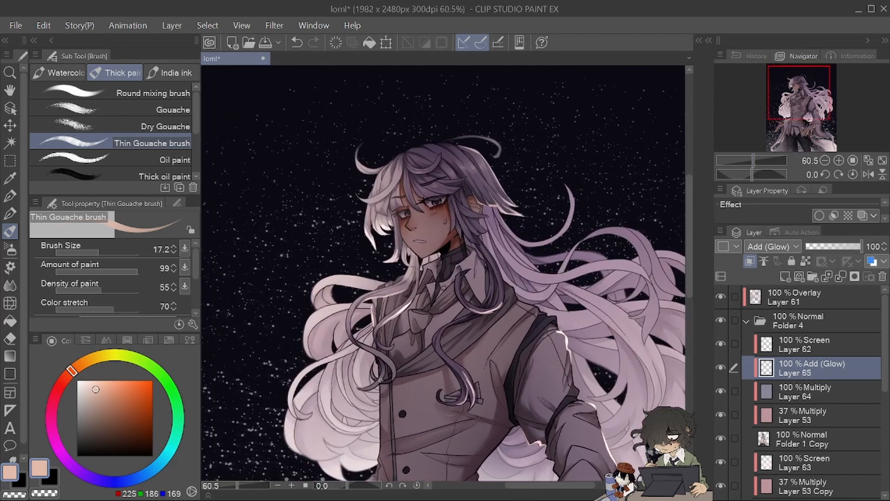
left_click_drag(385, 371, 376, 388)
key("ctrl+z")
key("q")
left_click_drag(758, 160, 749, 162)
left_click_drag(792, 111, 791, 114)
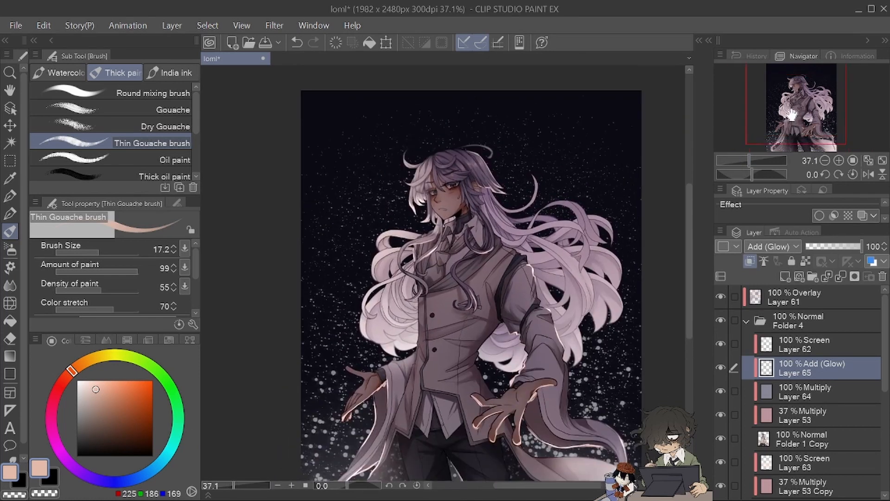
- Paint peach rim lights along the tips of the pale bangs, the central forelock and the locks beside the ear
left_click(758, 161)
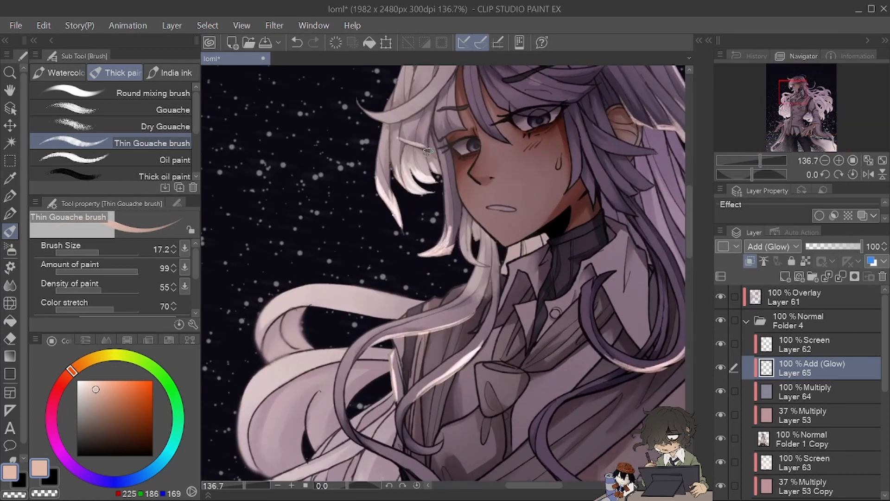
left_click_drag(419, 148, 399, 128)
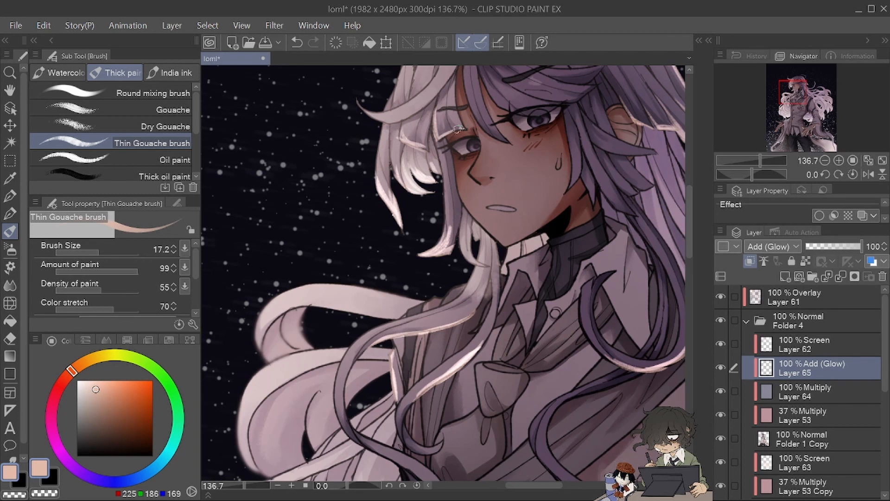
left_click_drag(458, 128, 438, 136)
left_click_drag(793, 97, 795, 85)
left_click_drag(440, 276, 467, 293)
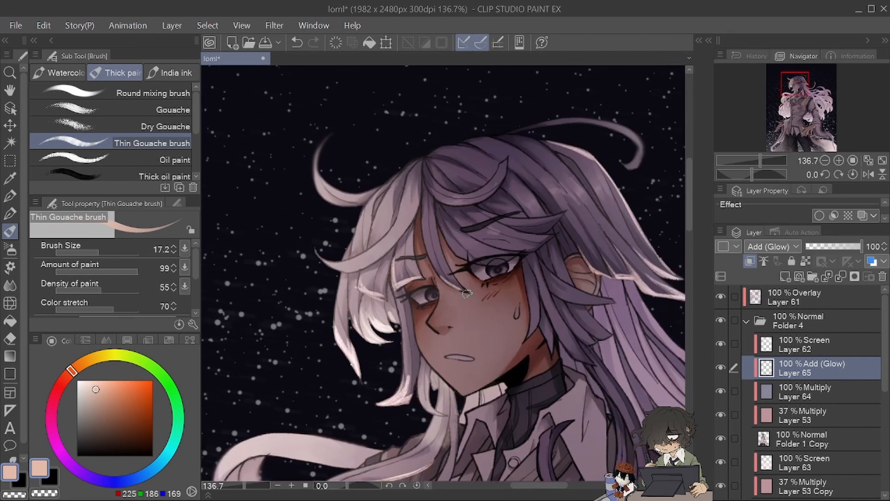
scroll(459, 280, "up", 1)
mouse_move(552, 308)
left_mouse_down()
mouse_move(535, 344)
mouse_move(555, 343)
mouse_move(564, 370)
mouse_move(607, 376)
left_mouse_up()
- Paint a peach rim light down the front edge of the white shirt tail beneath the vest
left_click(753, 160)
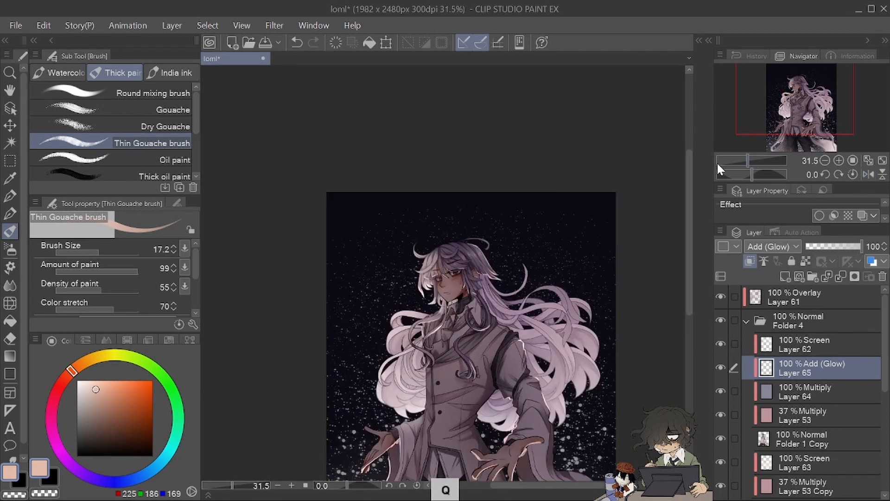
left_click_drag(781, 101, 782, 132)
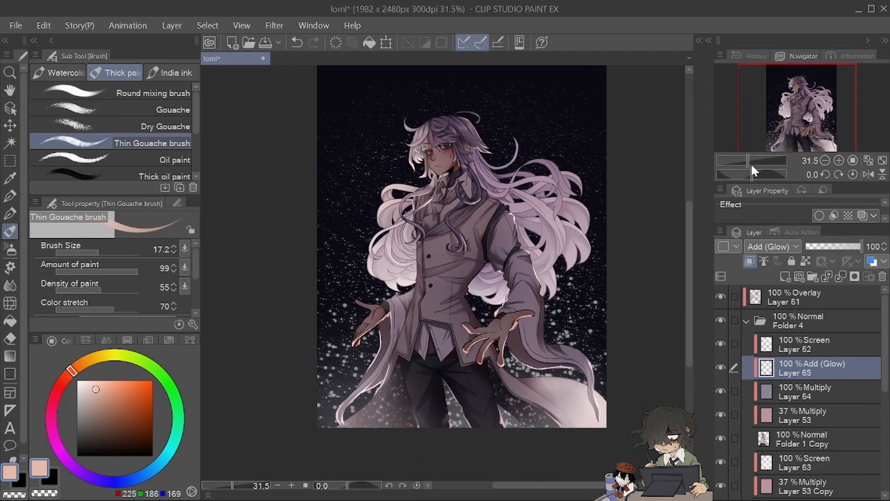
left_click_drag(750, 162, 780, 155)
left_click_drag(425, 296, 460, 395)
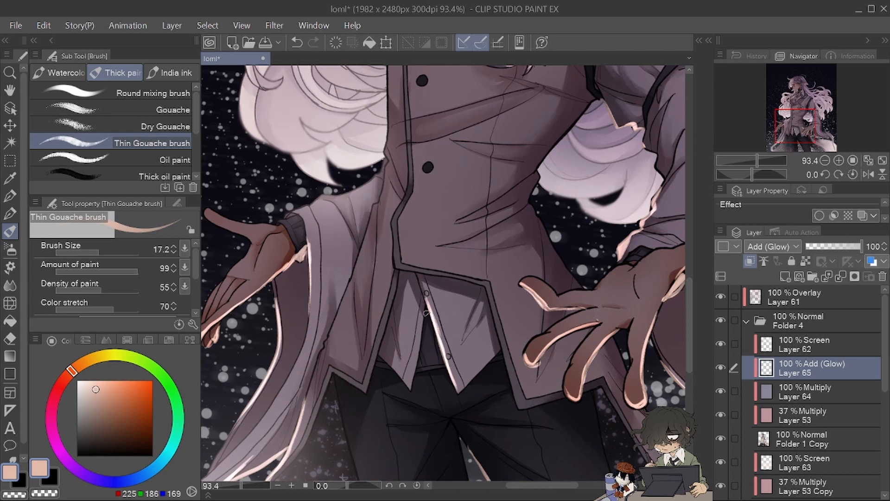
- Soften the rim lights around the hair, the hands and the flowing sleeve end with the Wet bleed blender
mouse_move(749, 161)
left_mouse_down()
mouse_move(772, 154)
mouse_move(760, 158)
left_mouse_up()
key("q")
left_click_drag(799, 95, 805, 88)
left_click(10, 286)
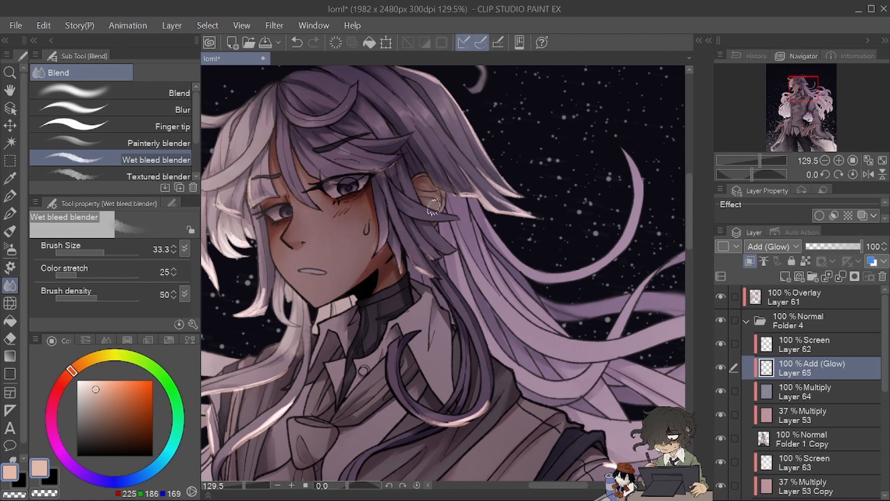
left_click_drag(750, 162, 756, 163)
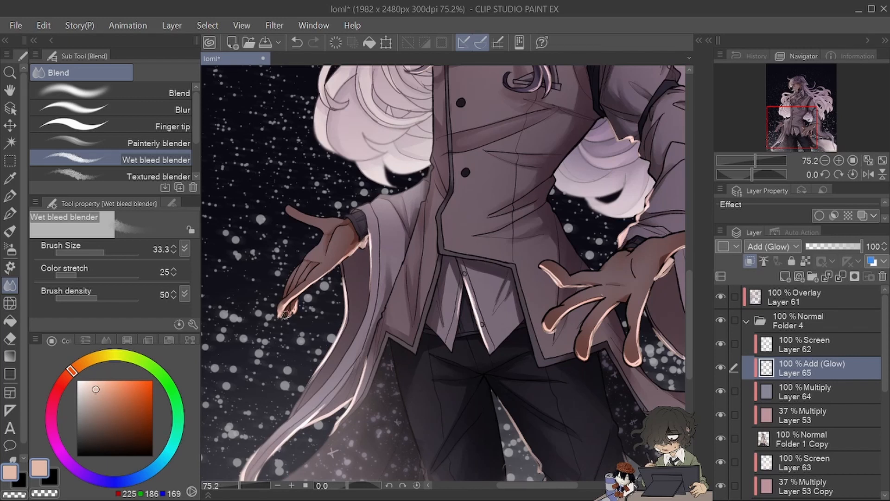
key("q")
key("q")
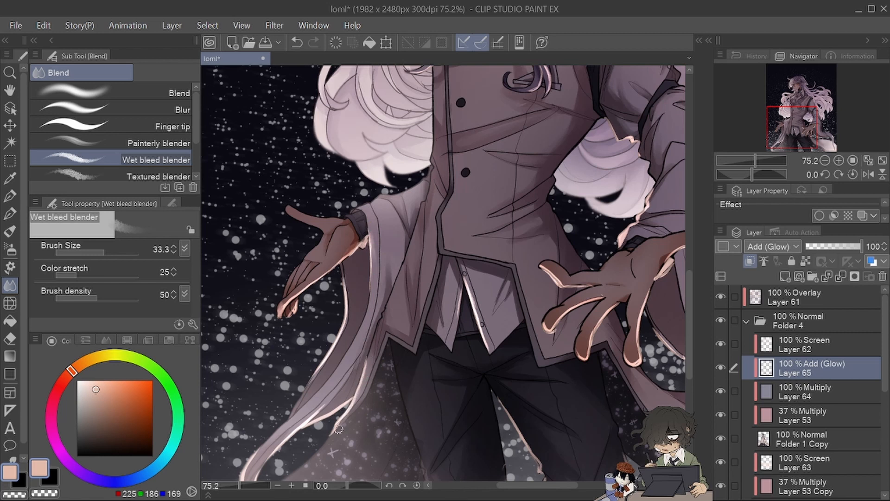
left_click_drag(339, 428, 316, 423)
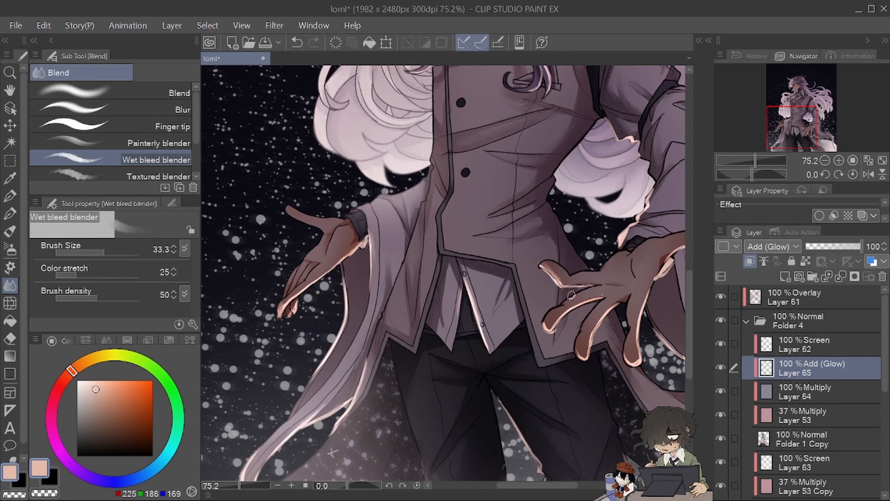
- Set the Soft airbrush size to 872.2 and check the full illustration in a mirrored view
left_click_drag(759, 167, 746, 163)
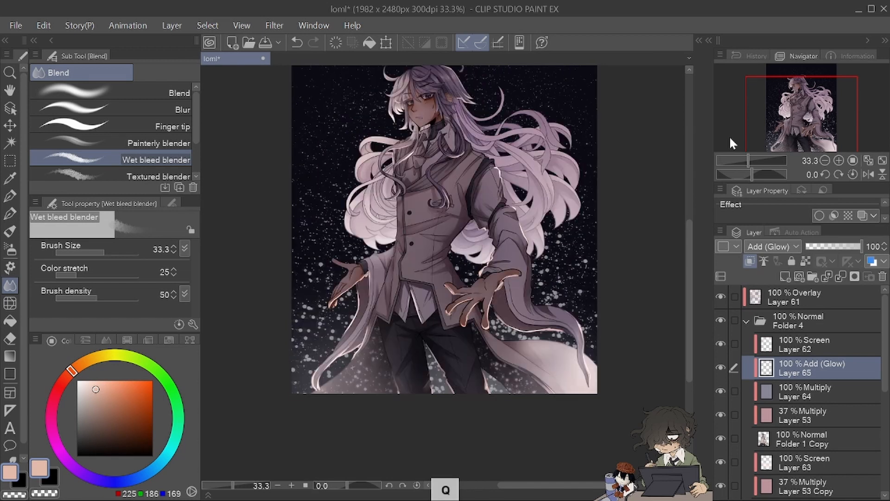
key("b")
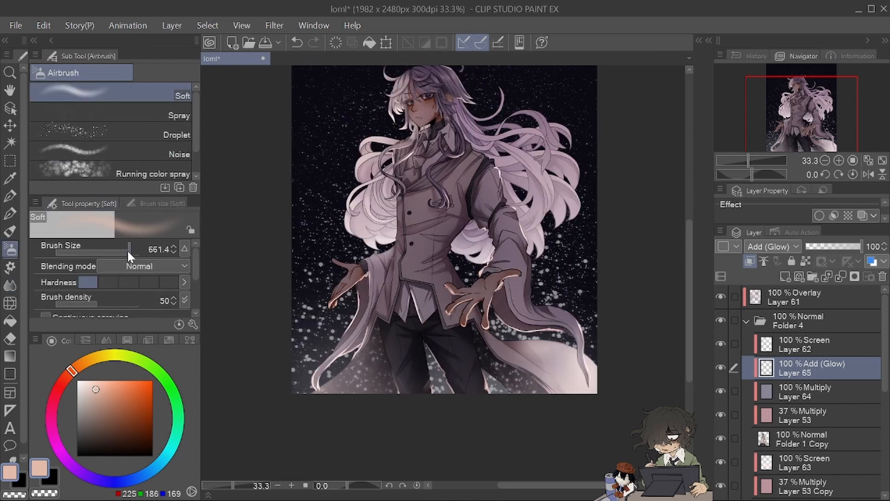
left_click_drag(128, 250, 132, 249)
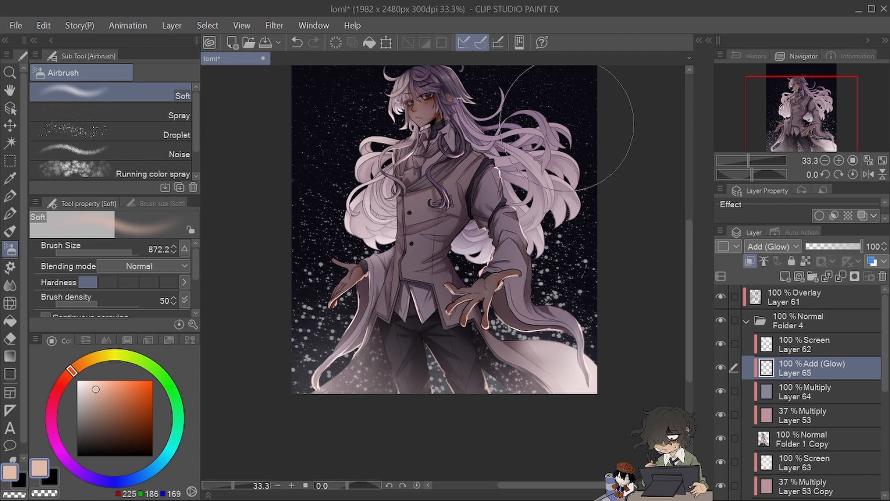
key("q")
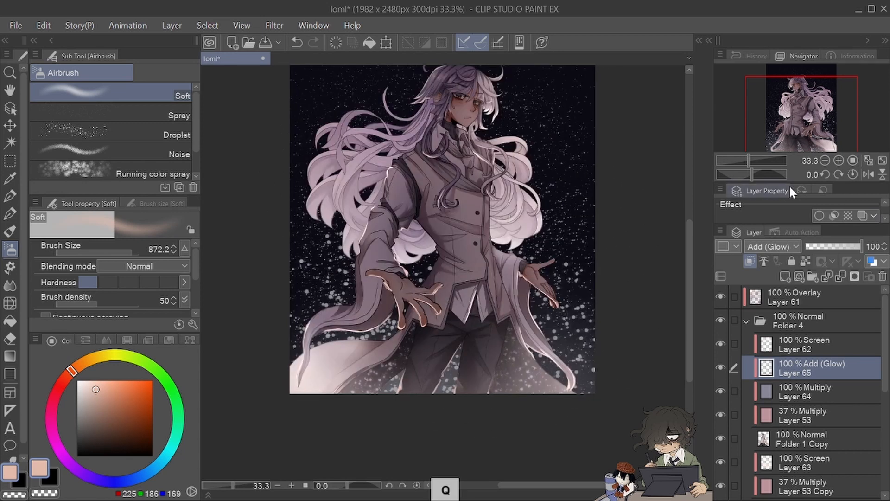
left_click(869, 174)
left_click_drag(835, 153, 834, 144)
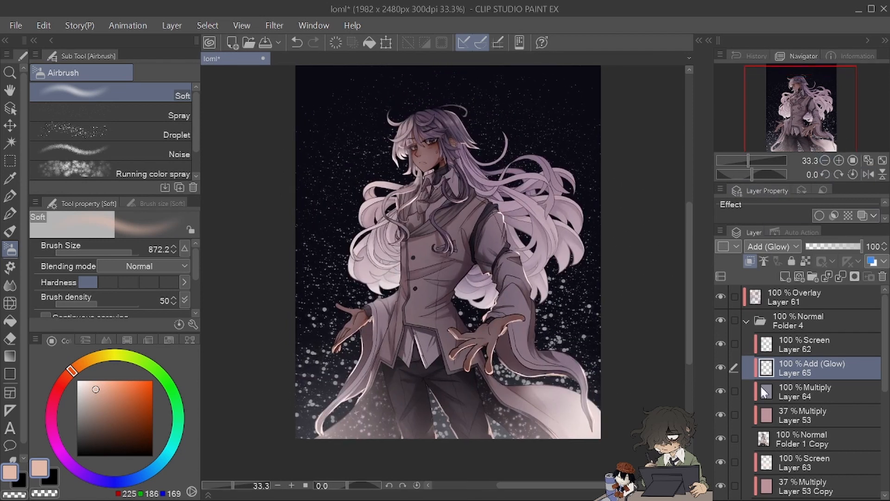
- Copy Multiply Layer 64 and Add (Glow) Layer 65 and paste both above Layer 53 Copy
left_click(788, 389)
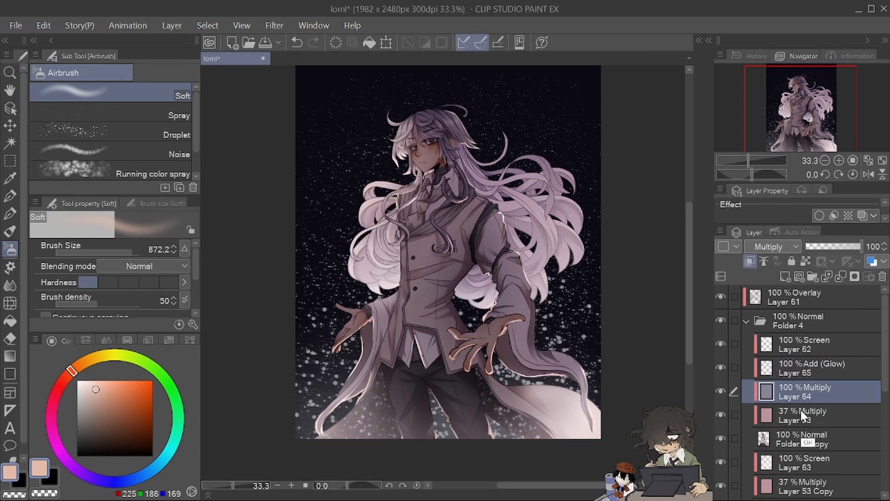
left_click(808, 464)
left_click(816, 486)
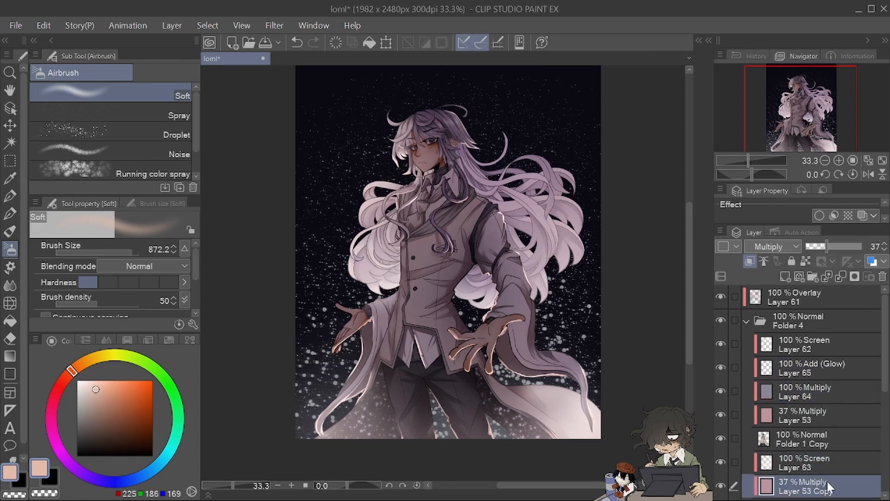
key("ctrl+v")
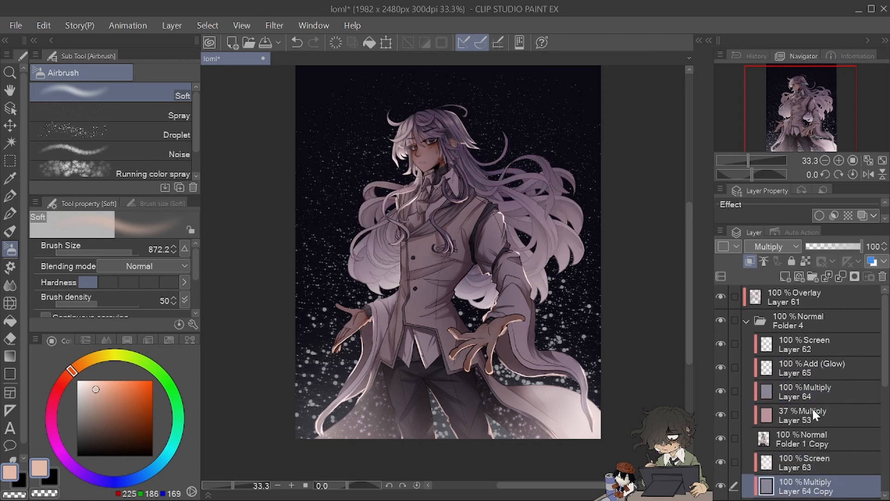
left_click(812, 414)
left_click(825, 369)
left_click(818, 488)
key("ctrl+v")
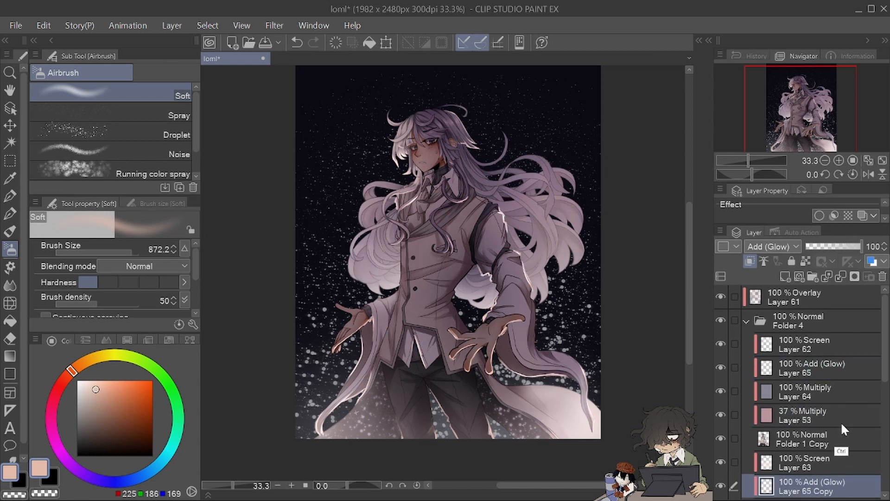
- Clear the copied glow layer with the Hard eraser and paint peach highlights on the back hair using the Thin Gouache brush at size 44
left_click(9, 338)
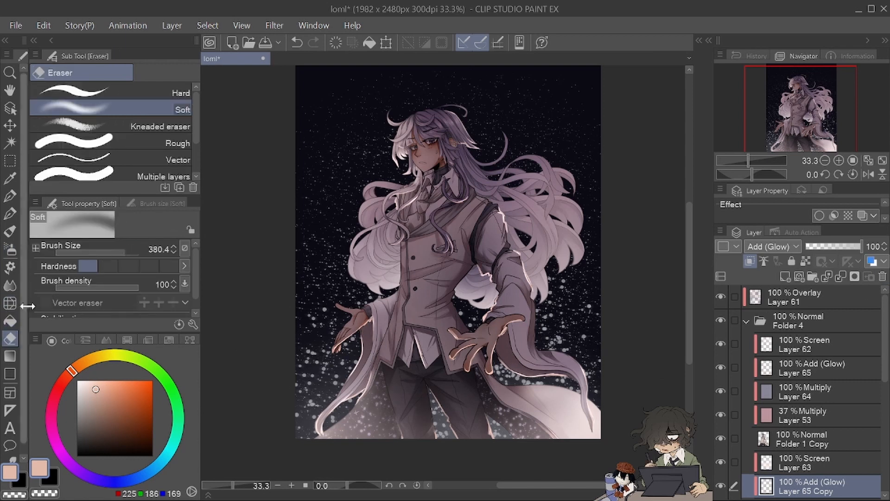
left_click(176, 93)
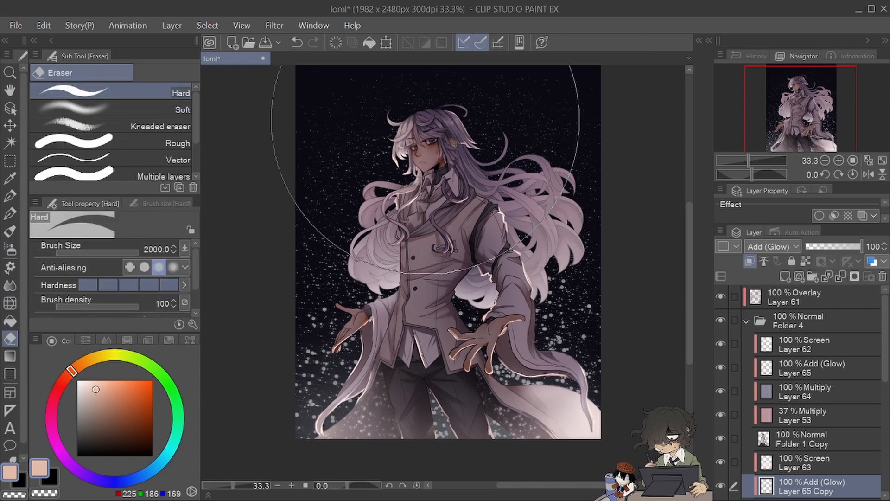
left_click(10, 231)
left_click_drag(748, 161, 754, 162)
left_click_drag(790, 114, 783, 110)
mouse_move(378, 324)
left_mouse_down()
mouse_move(336, 313)
mouse_move(335, 288)
mouse_move(358, 327)
mouse_move(414, 324)
mouse_move(365, 304)
mouse_move(390, 309)
mouse_move(364, 282)
left_mouse_up()
left_click(106, 252)
mouse_move(358, 250)
left_mouse_down()
mouse_move(390, 293)
mouse_move(422, 311)
left_mouse_up()
key("q")
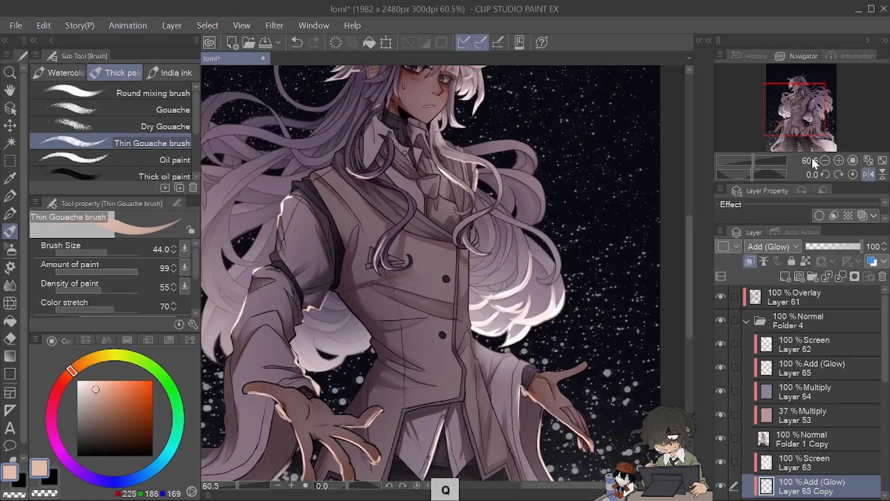
left_click(869, 174)
- Extend the peach highlights along the lower back-hair curls on both sides of the torso and check them mirrored
left_click_drag(820, 136, 824, 134)
mouse_move(374, 308)
left_mouse_down()
mouse_move(327, 273)
mouse_move(351, 291)
left_mouse_up()
mouse_move(336, 256)
left_mouse_down()
mouse_move(356, 294)
mouse_move(389, 299)
left_mouse_up()
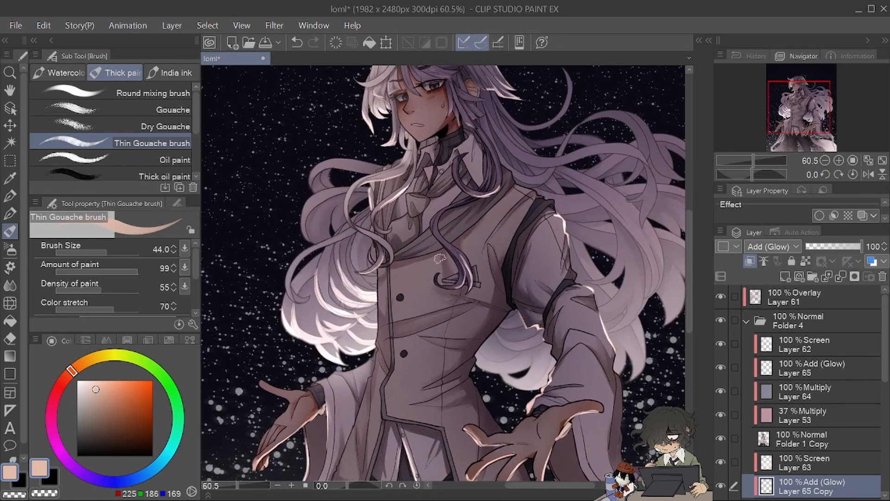
left_click_drag(307, 302, 330, 244)
left_click_drag(291, 291, 310, 298)
mouse_move(498, 333)
left_mouse_down()
mouse_move(513, 352)
mouse_move(548, 323)
mouse_move(509, 344)
mouse_move(499, 328)
mouse_move(516, 331)
mouse_move(530, 318)
mouse_move(494, 325)
mouse_move(530, 307)
mouse_move(506, 324)
mouse_move(513, 349)
mouse_move(484, 348)
mouse_move(478, 360)
mouse_move(535, 348)
mouse_move(519, 370)
mouse_move(476, 348)
mouse_move(501, 355)
mouse_move(515, 346)
mouse_move(539, 362)
mouse_move(514, 379)
mouse_move(544, 376)
mouse_move(555, 363)
mouse_move(503, 377)
mouse_move(546, 378)
left_mouse_up()
key("q")
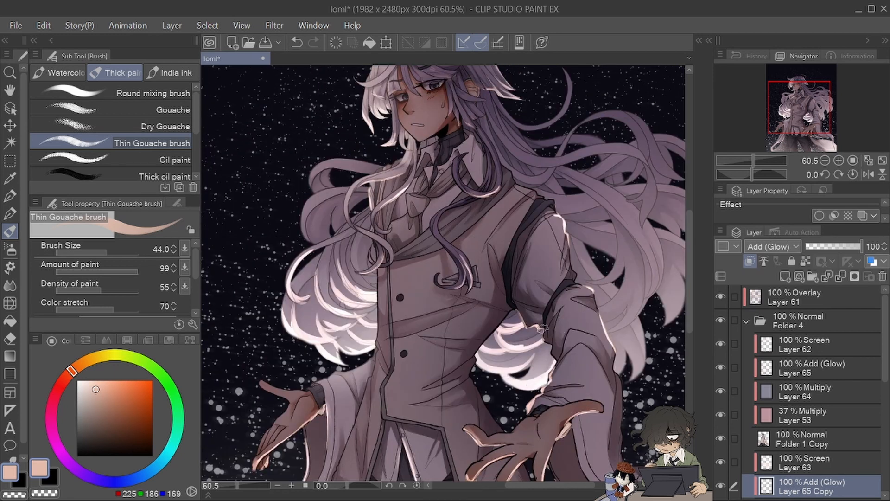
- Paint peach highlights along the back-hair curls beside the raised sleeve on Layer 65 Copy and check them mirrored
mouse_move(752, 160)
left_mouse_down()
mouse_move(741, 168)
mouse_move(752, 165)
left_mouse_up()
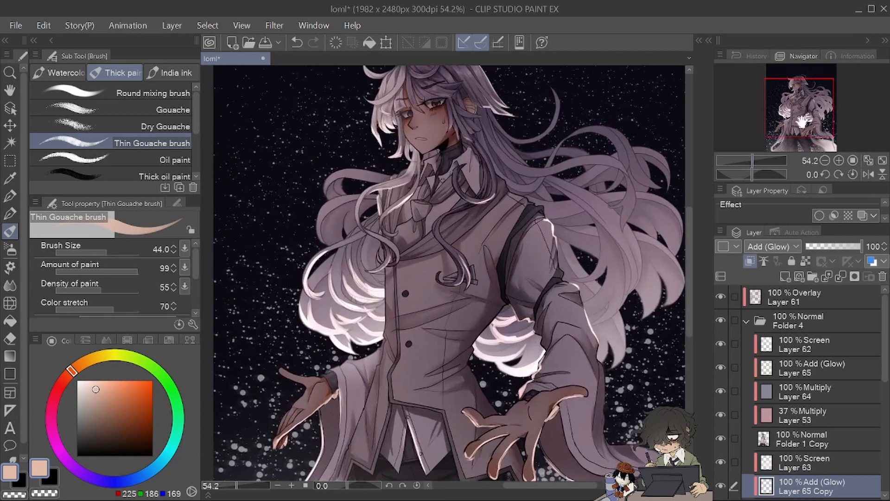
mouse_move(578, 299)
left_mouse_down()
mouse_move(589, 261)
mouse_move(563, 323)
mouse_move(579, 284)
left_mouse_up()
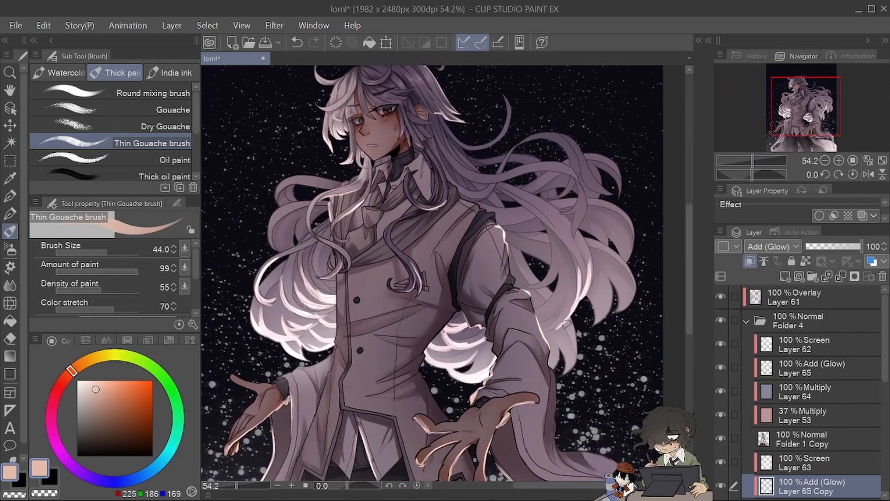
mouse_move(567, 327)
left_mouse_down()
mouse_move(571, 367)
mouse_move(564, 316)
mouse_move(564, 371)
mouse_move(552, 332)
mouse_move(547, 375)
mouse_move(552, 335)
mouse_move(531, 345)
left_mouse_up()
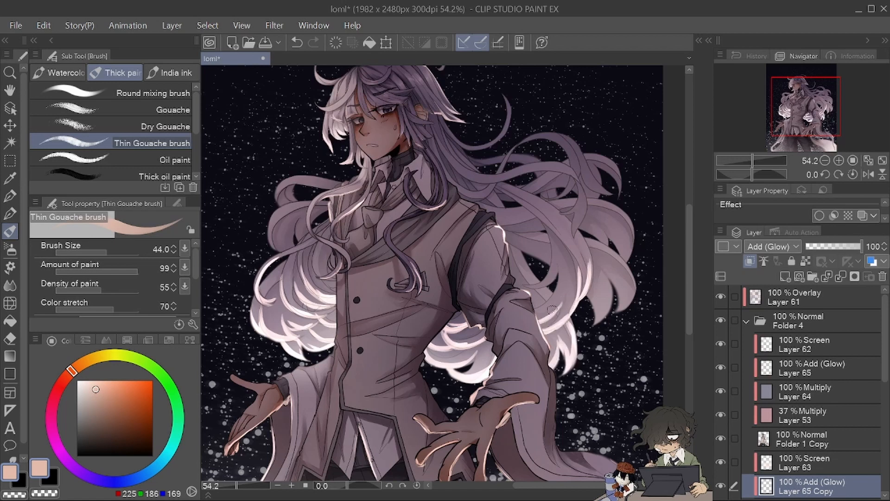
key("q")
key("q")
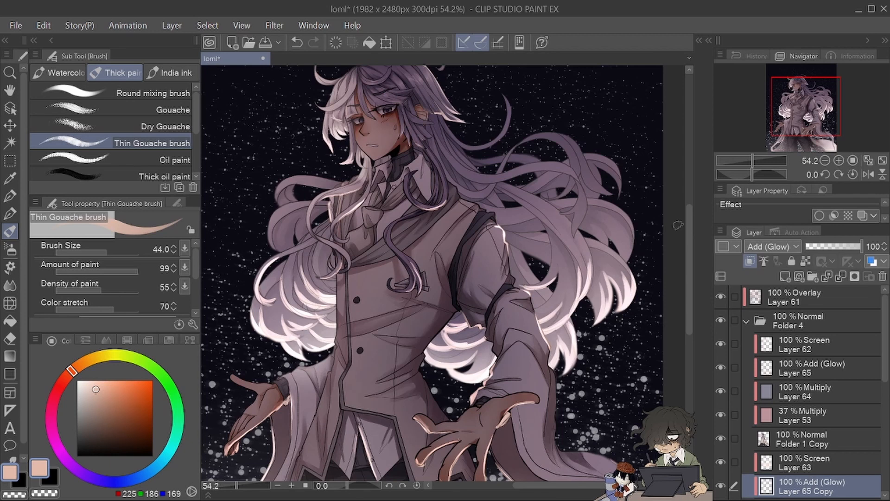
key("q")
- Add peach highlights to the back-hair strands beside the collar, check them mirrored and undo the last two strokes
left_click_drag(833, 120, 833, 115)
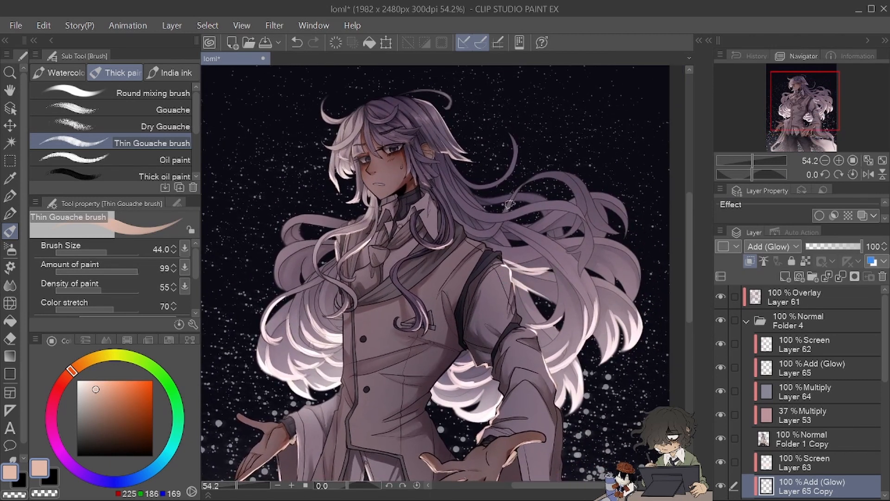
key("q")
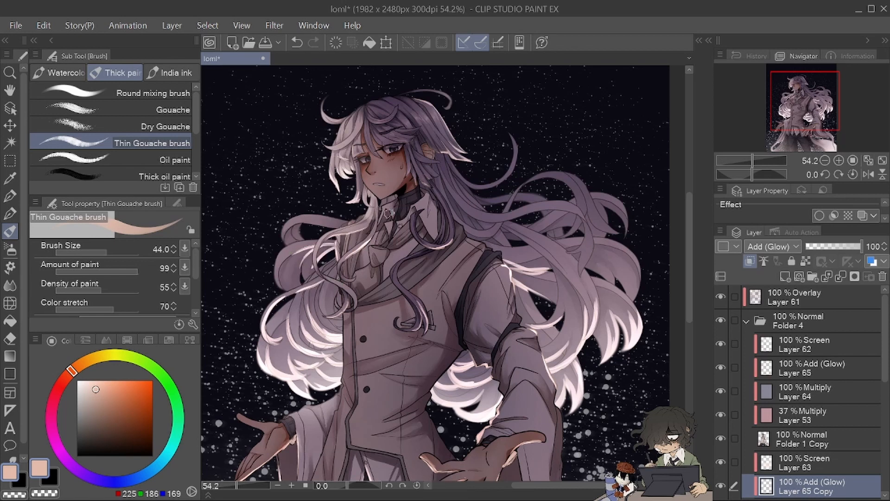
key("q")
left_click_drag(301, 222, 352, 224)
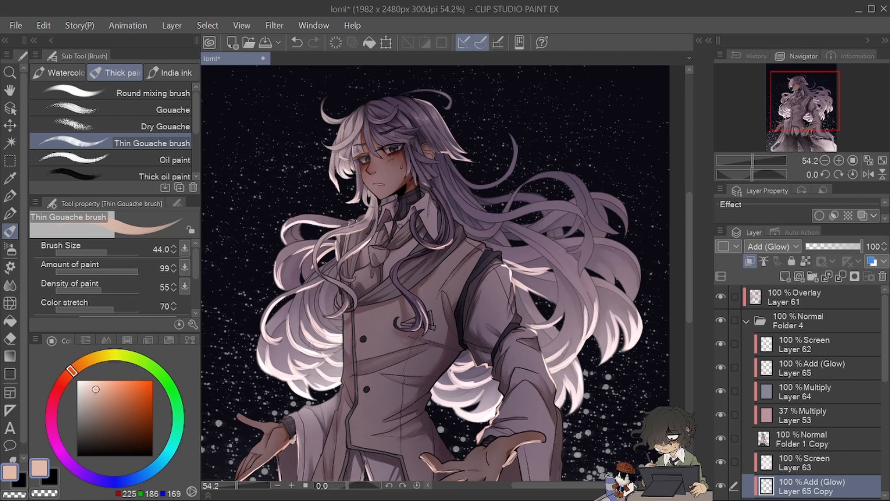
key("ctrl+z")
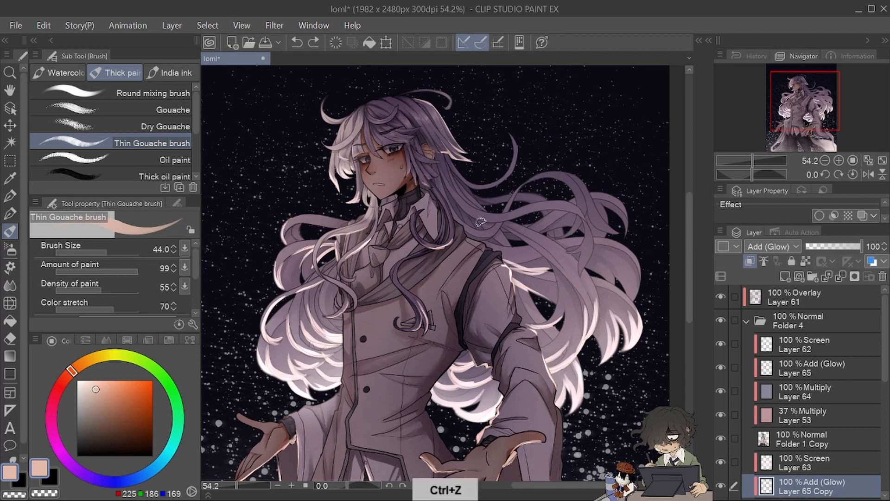
key("ctrl+z")
- Paint peach highlights along the flowing back-hair strands behind the shoulder and check them in a mirrored view
left_click(503, 219)
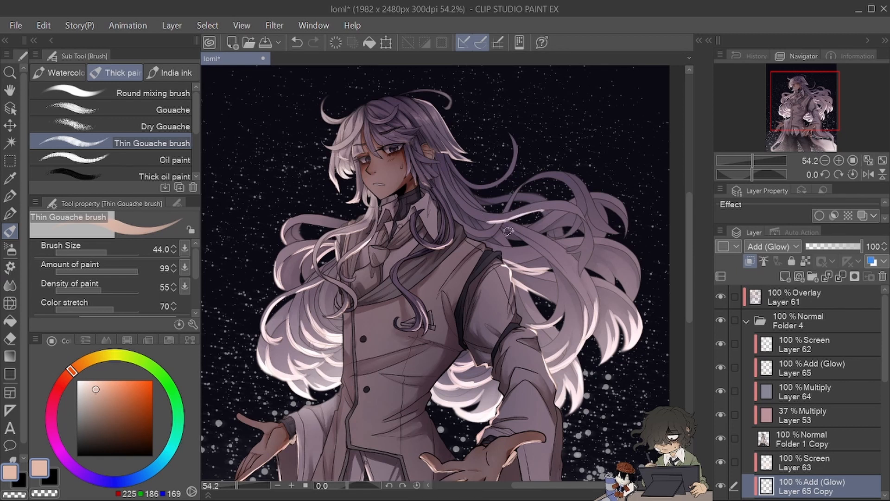
left_click_drag(500, 227, 493, 235)
left_click_drag(526, 180, 569, 186)
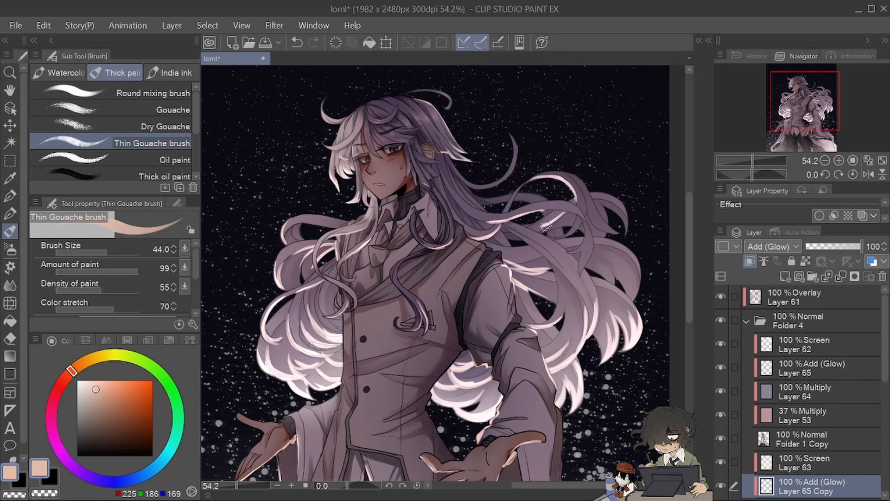
left_click_drag(516, 234, 566, 273)
left_click_drag(534, 245, 586, 313)
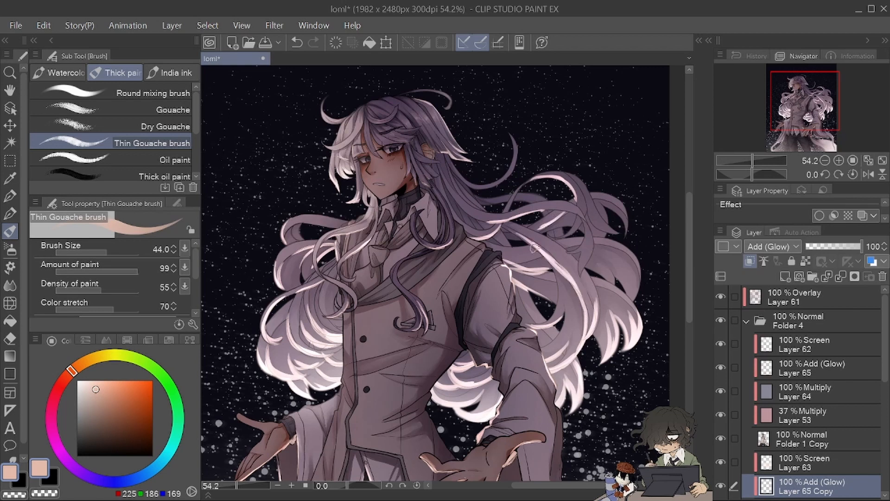
left_click_drag(535, 249, 508, 262)
mouse_move(753, 160)
left_mouse_down()
mouse_move(737, 160)
mouse_move(743, 161)
left_mouse_up()
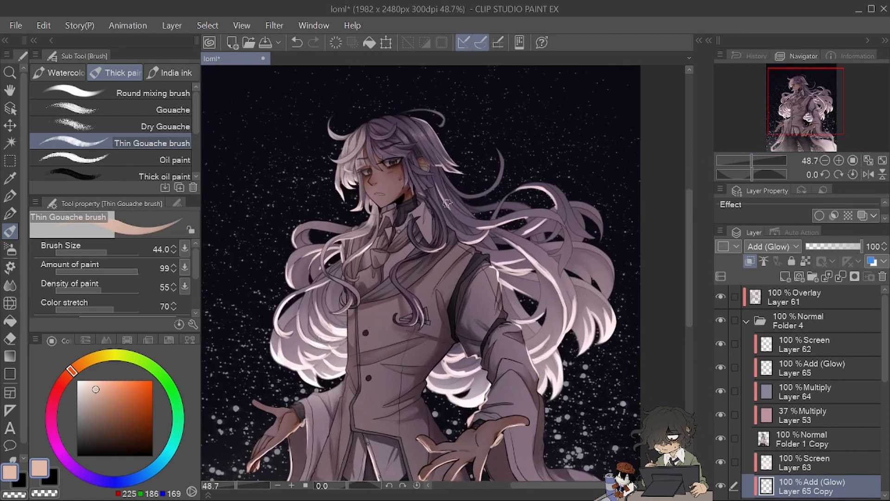
key("q")
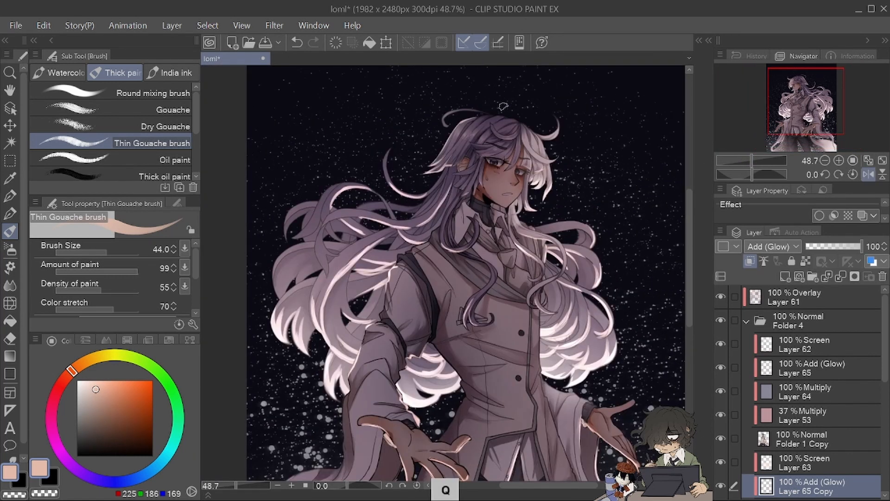
key("q")
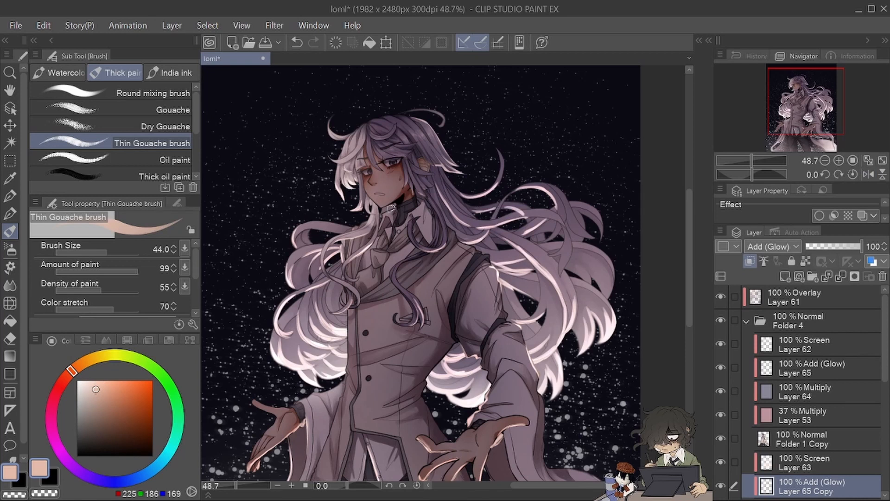
- Undo a trial blend at size 140.5 and soften the flowing back-hair highlights with the Wet bleed blender at size 61.3
left_click(10, 284)
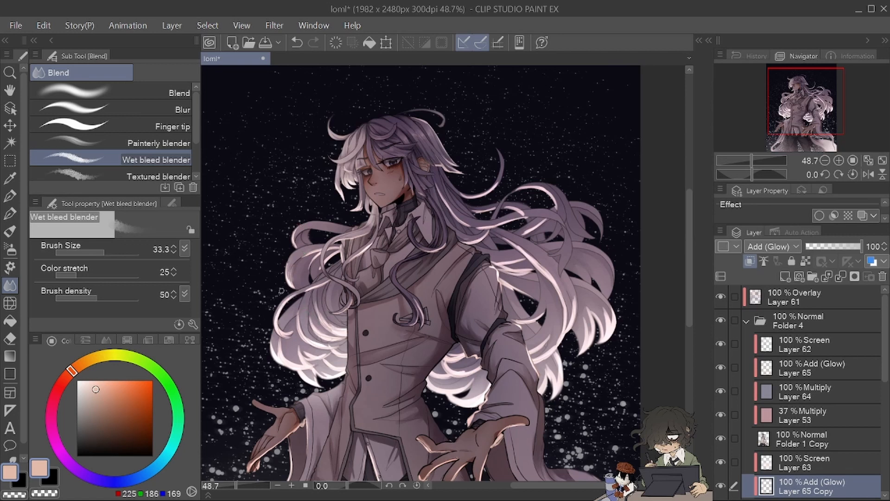
left_click(117, 252)
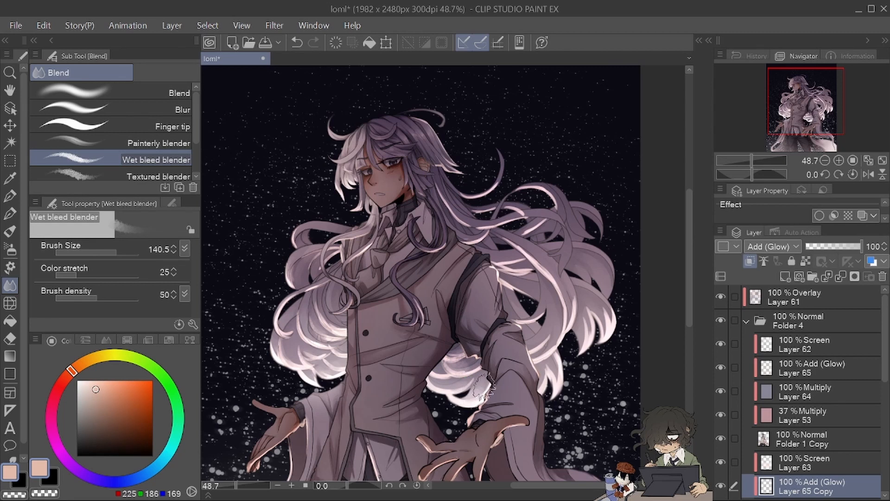
key("ctrl+z")
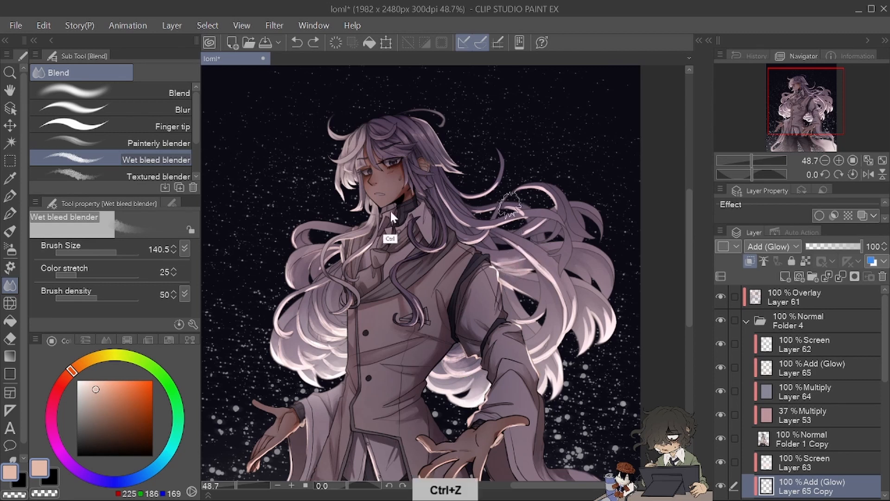
left_click(109, 250)
mouse_move(524, 267)
left_mouse_down()
mouse_move(487, 260)
mouse_move(545, 270)
left_mouse_up()
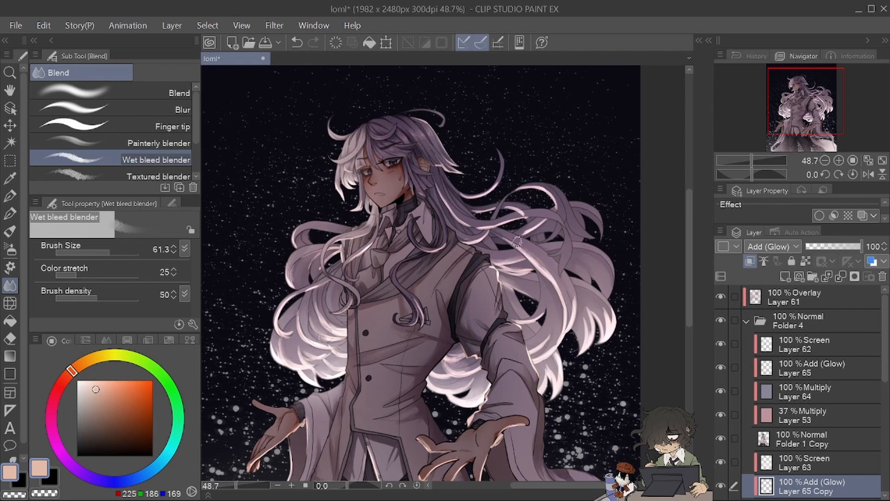
left_click_drag(517, 242, 568, 307)
left_click_drag(552, 272, 565, 333)
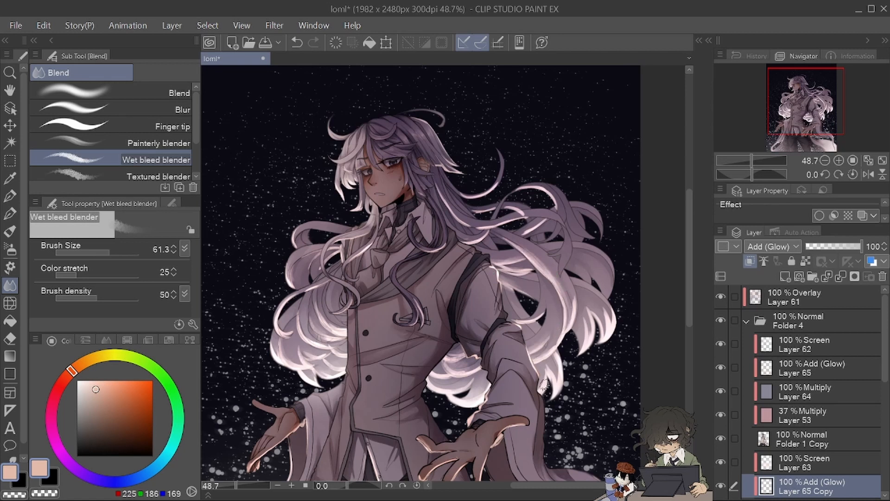
left_click_drag(544, 385, 545, 394)
left_click_drag(545, 362, 556, 385)
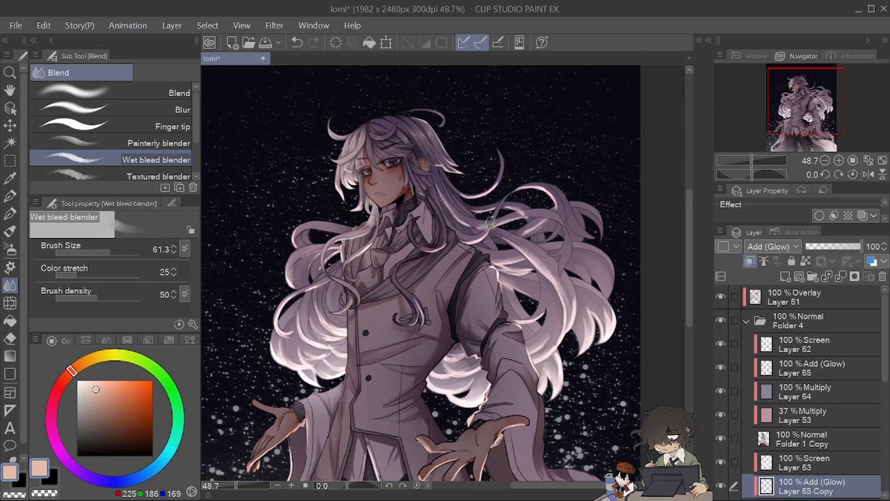
- Examine the highlights across the full illustration in normal and mirrored views
left_click(744, 161)
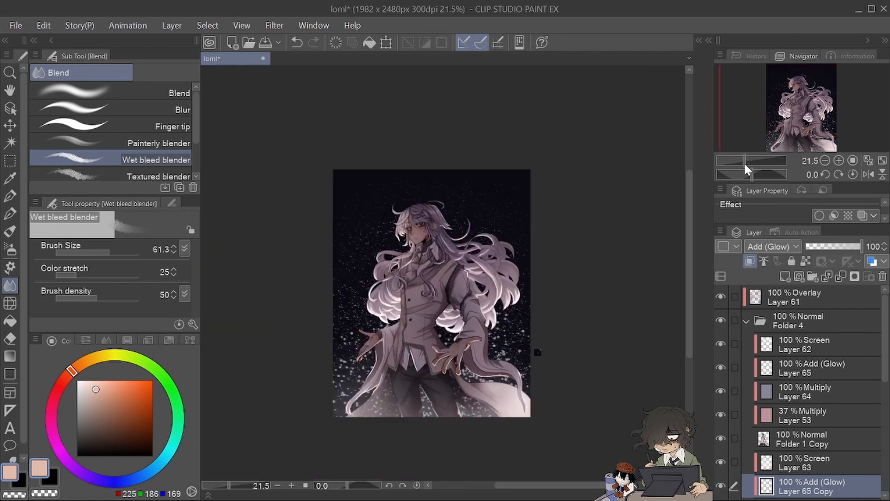
left_click_drag(743, 165, 752, 165)
key("q")
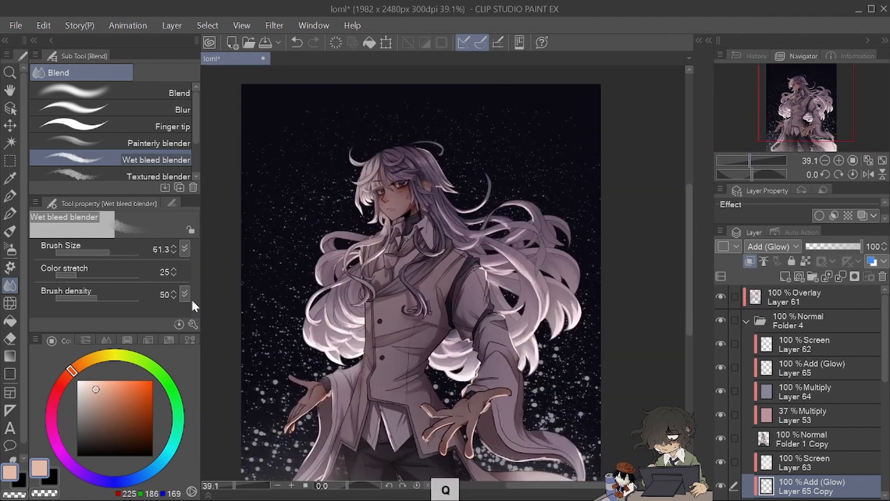
left_click(11, 231)
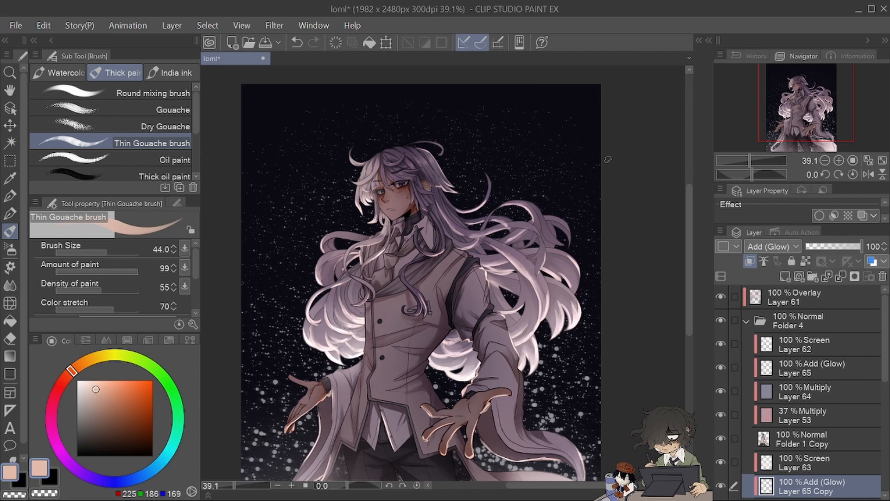
key("j")
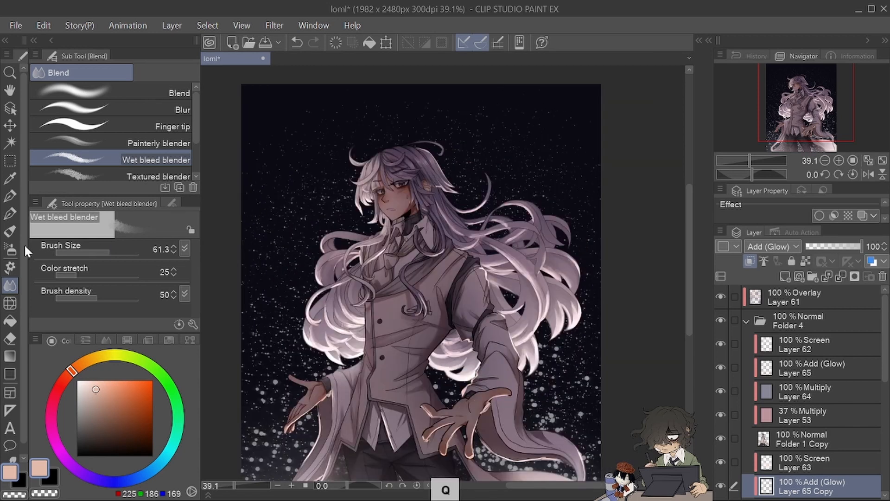
key("b")
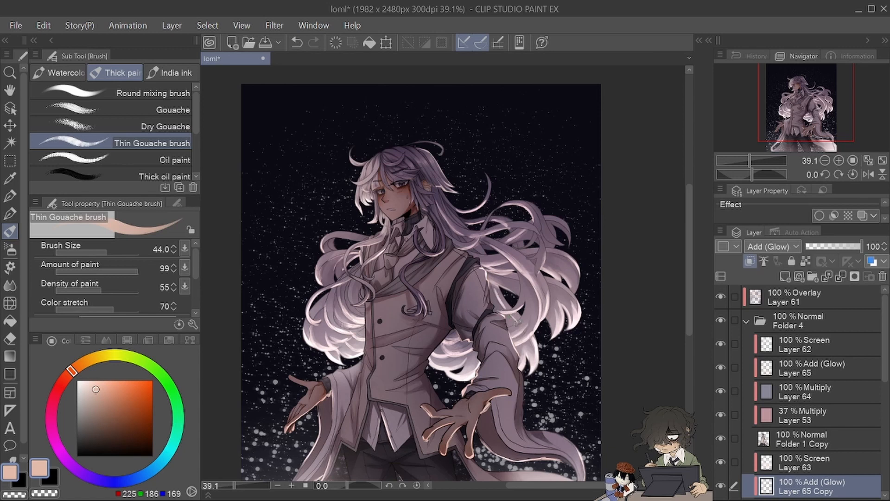
key("q")
key("j")
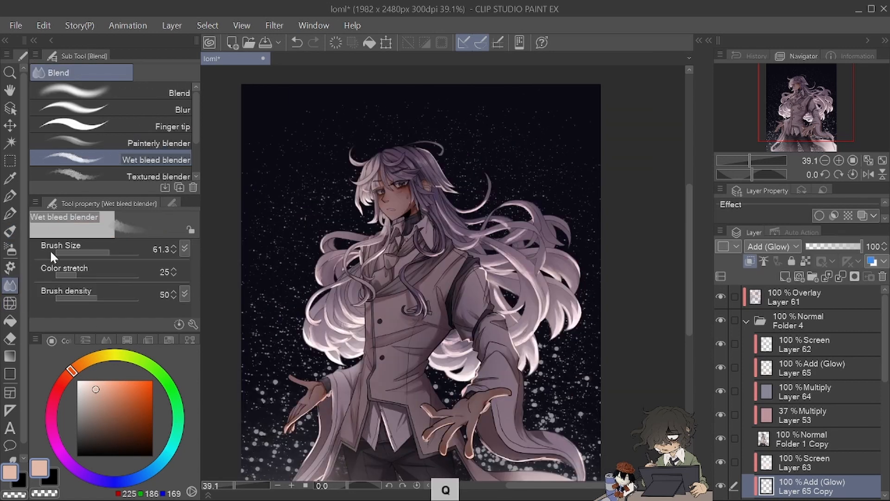
- Try a peach glow on the back hair with the Soft airbrush at size 592.1 and undo the stroke
key("b")
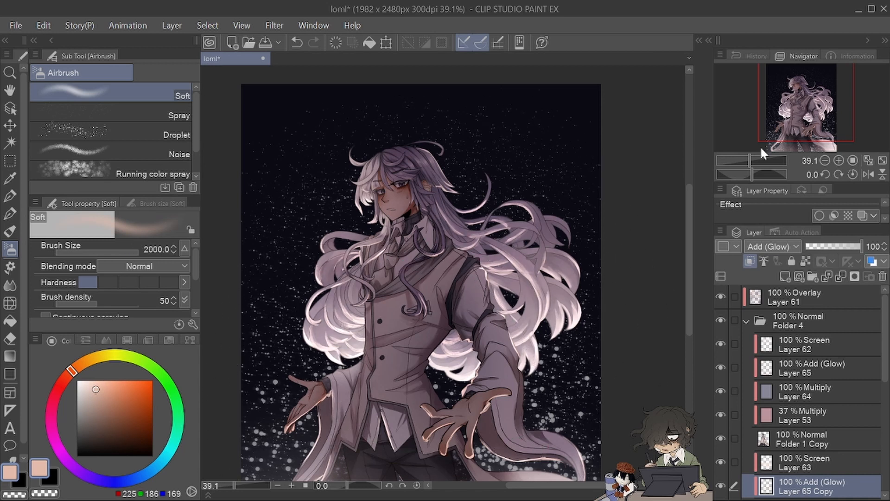
key("q")
key("q")
left_click_drag(827, 129, 830, 136)
key("ctrl+z")
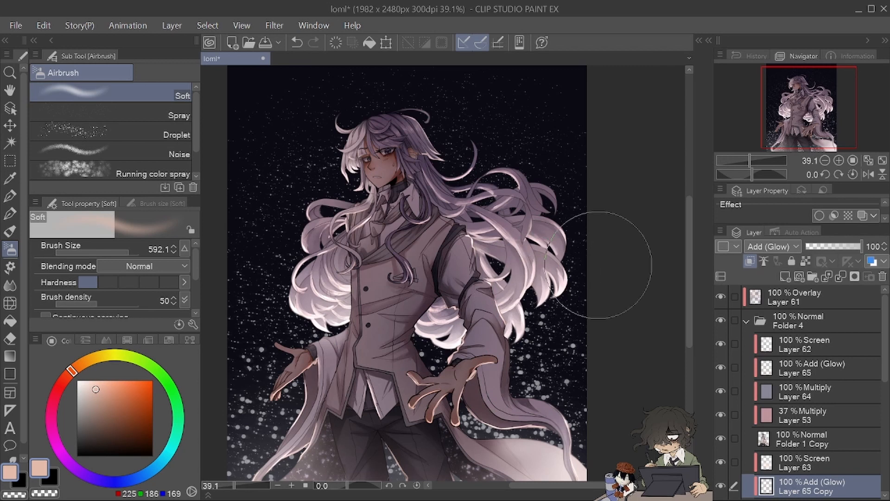
- Erase shading from the face on Multiply Layer 64 with the Soft eraser at size 140.5
left_click(821, 392)
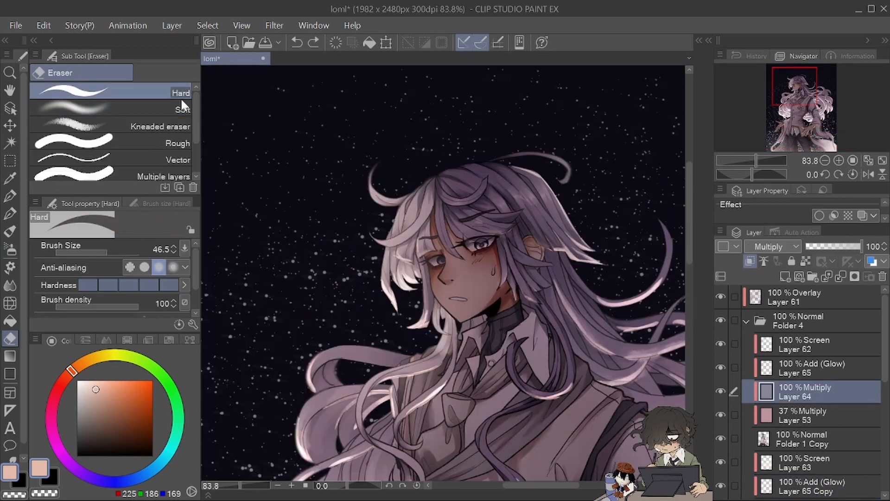
left_click(179, 106)
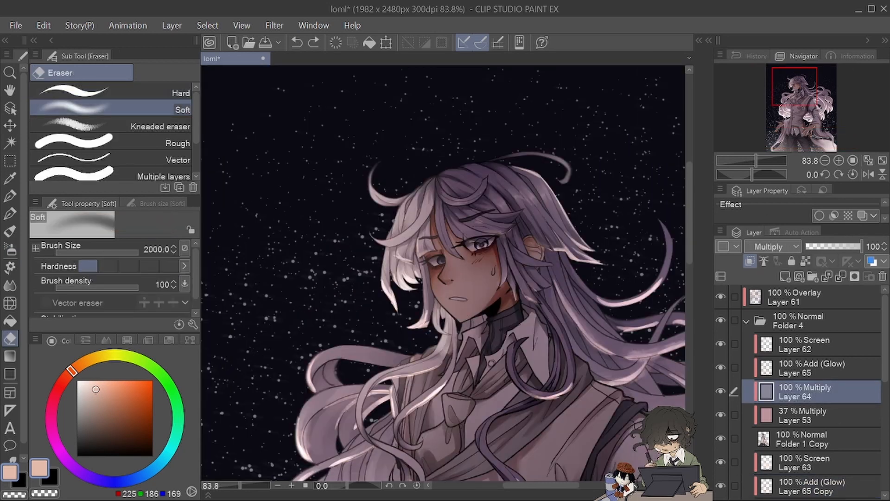
left_click(163, 125)
left_click(170, 111)
left_click(119, 251)
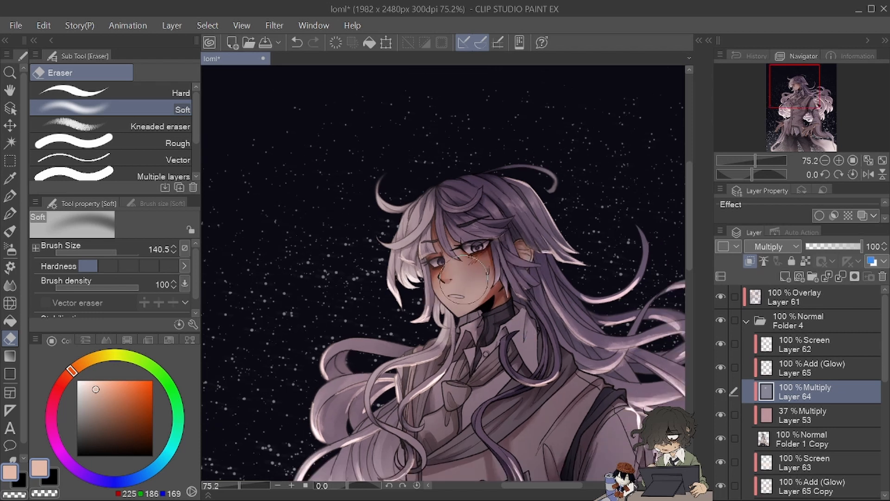
- Undo the last eraser stroke, softly erase Layer 64 shading over the outstretched hand and check the full figure mirrored
left_click_drag(751, 175, 745, 162)
left_click(853, 175)
mouse_move(771, 127)
left_mouse_down()
mouse_move(775, 138)
mouse_move(749, 160)
left_mouse_up()
key("ctrl+z")
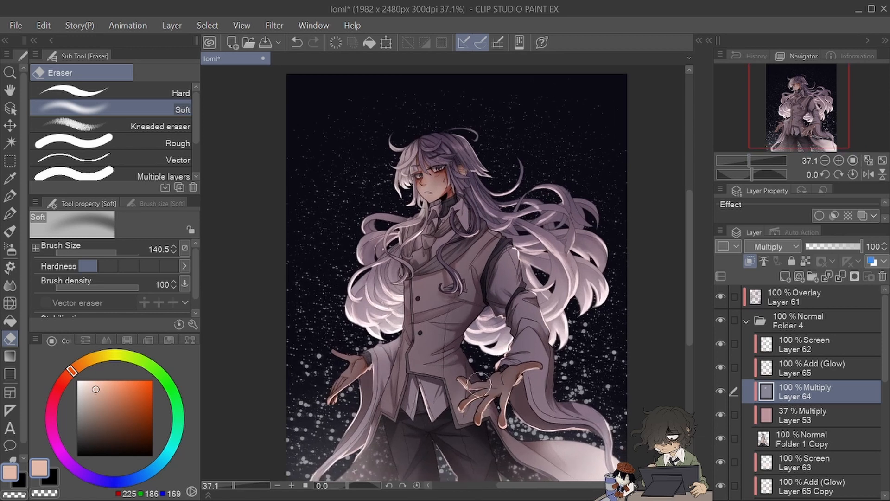
left_click_drag(353, 368, 334, 411)
key("q")
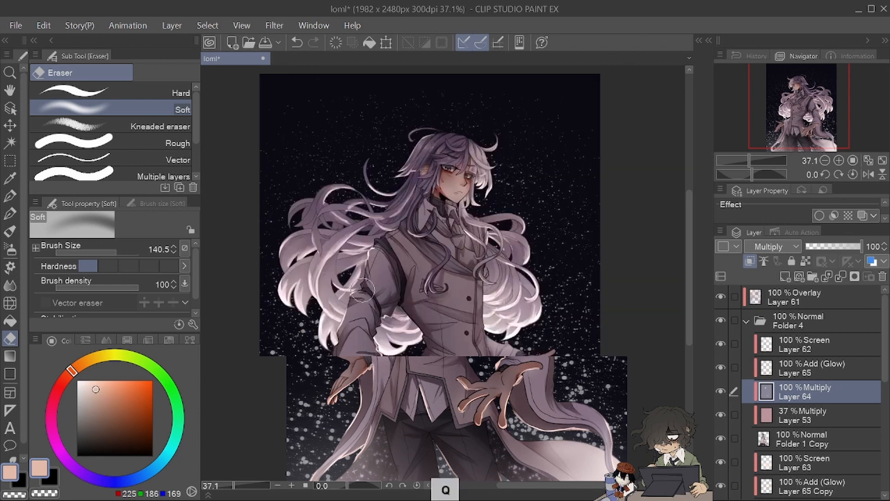
key("q")
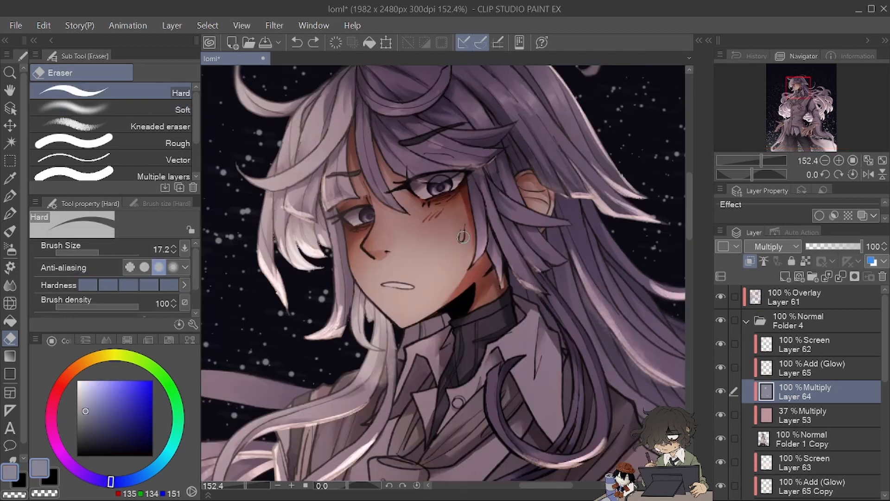
- Erase the Layer 64 shading over the sweat drop on the cheek with the Hard eraser at size 17.2
left_click_drag(462, 238, 465, 228)
mouse_move(764, 165)
left_mouse_down()
mouse_move(742, 158)
mouse_move(751, 160)
left_mouse_up()
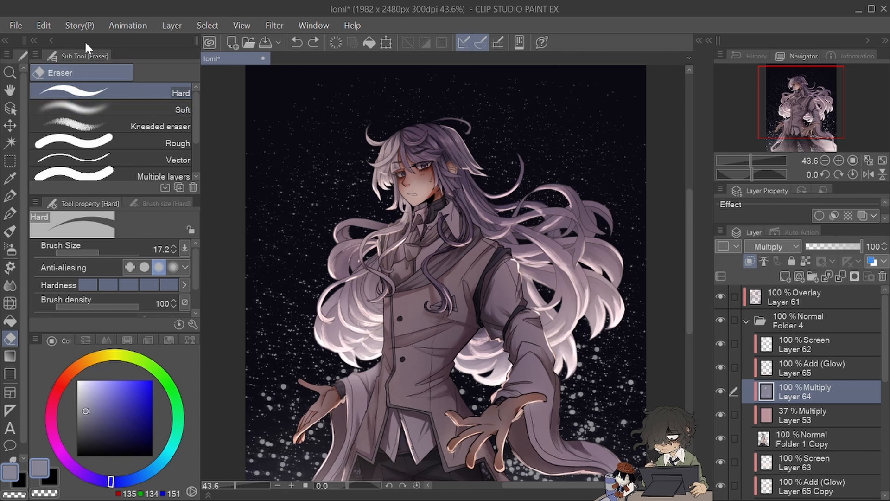
- Save the illustration file
left_click(19, 27)
left_click(63, 104)
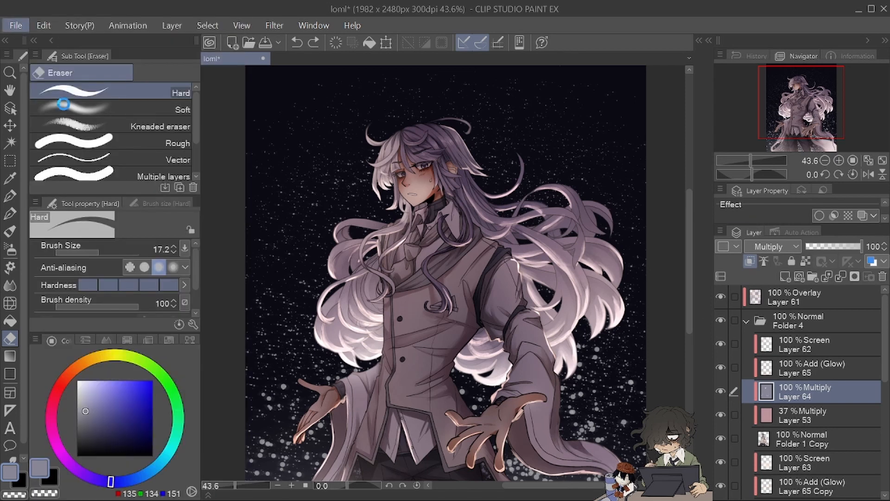
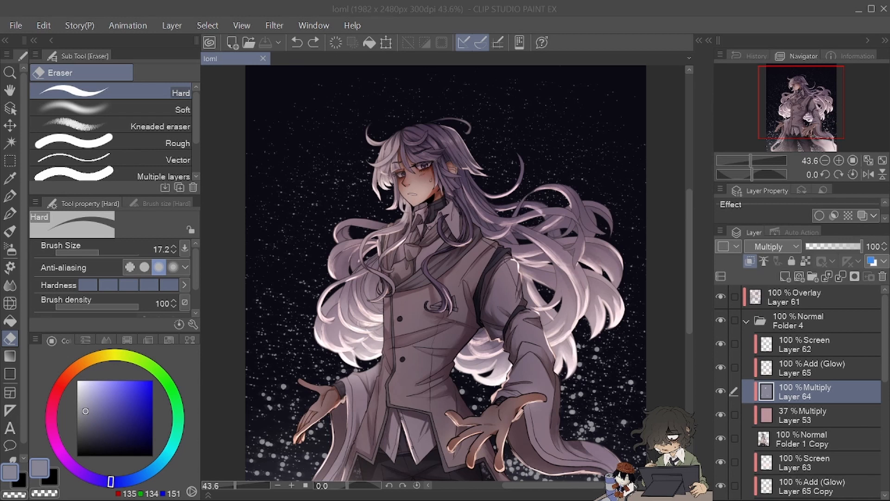
left_click(274, 27)
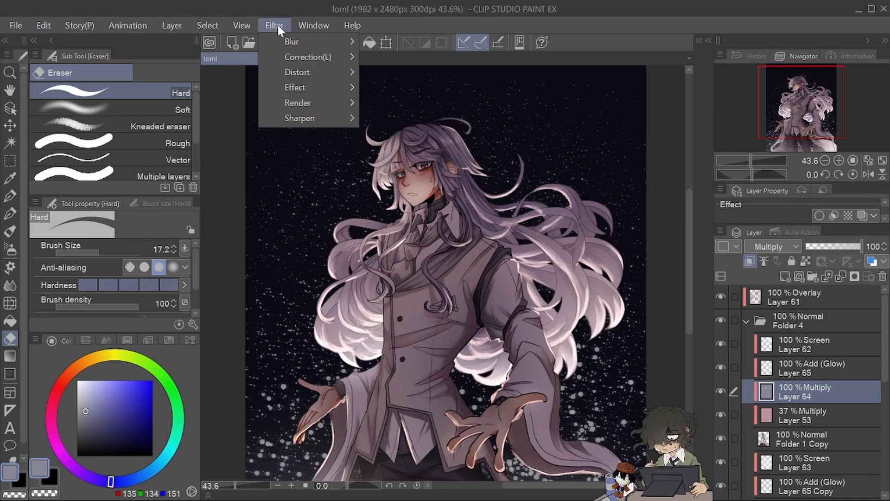
mouse_move(283, 37)
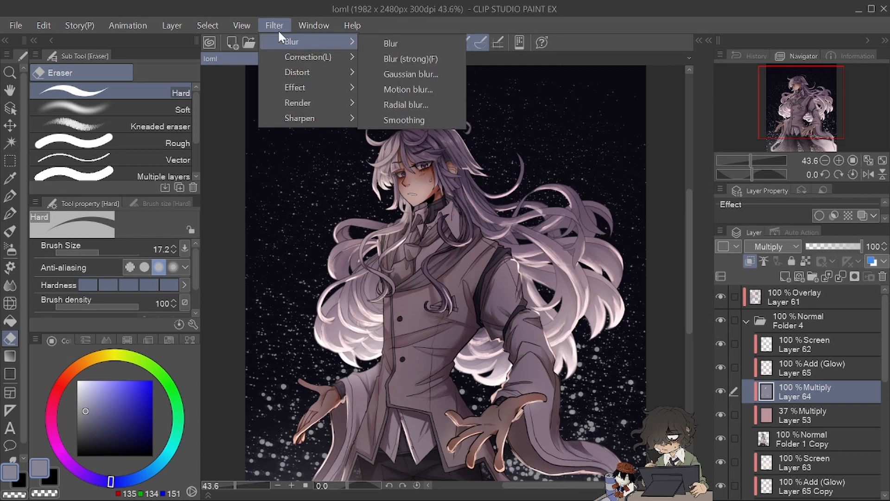
mouse_move(176, 24)
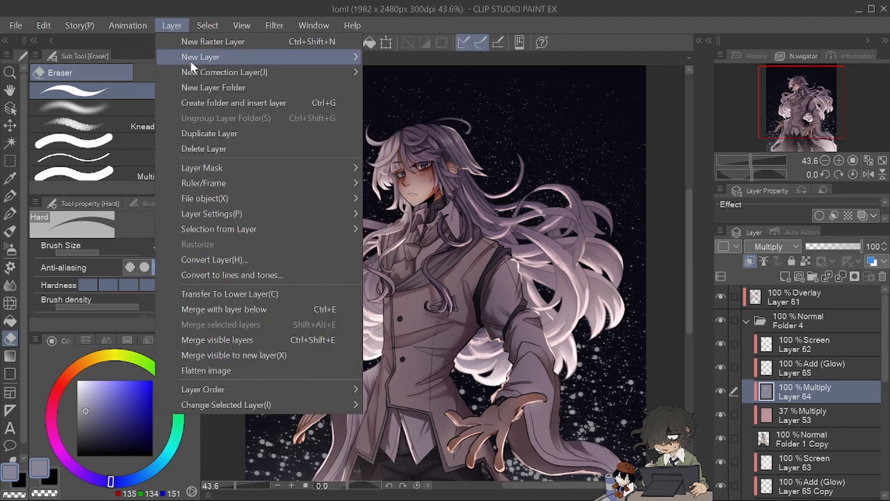
mouse_move(187, 69)
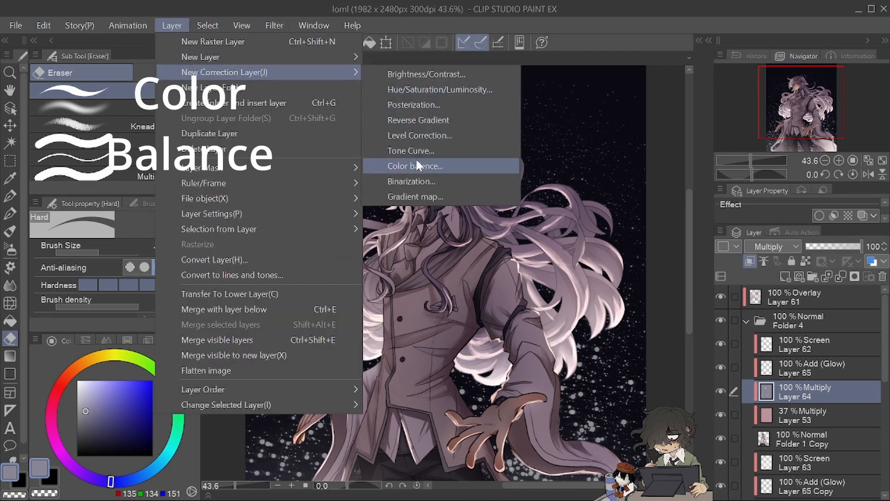
left_click(417, 161)
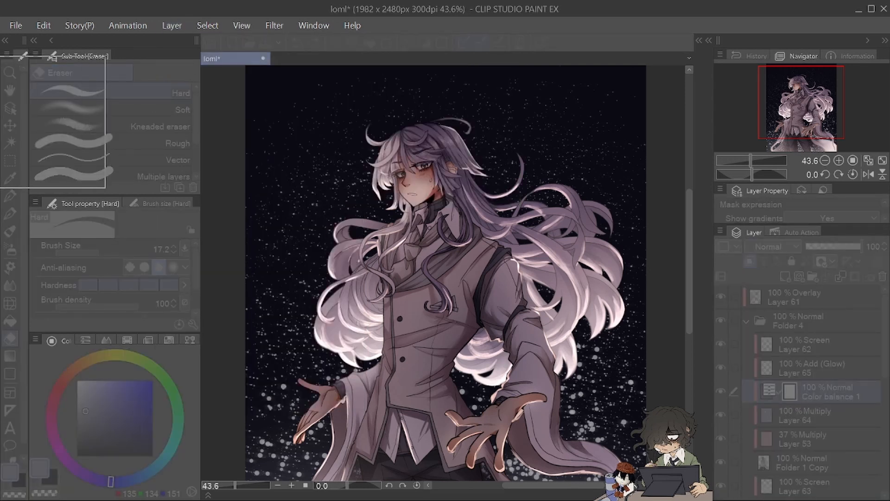
left_click_drag(268, 153, 66, 76)
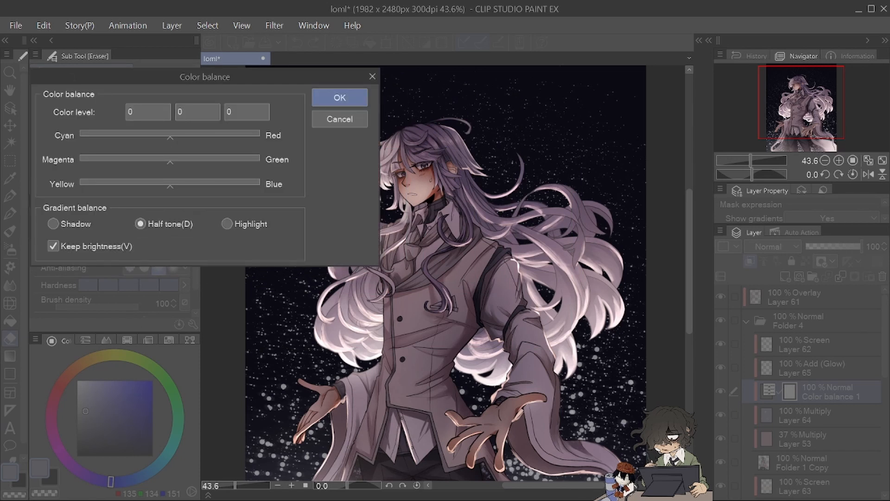
left_click(216, 71)
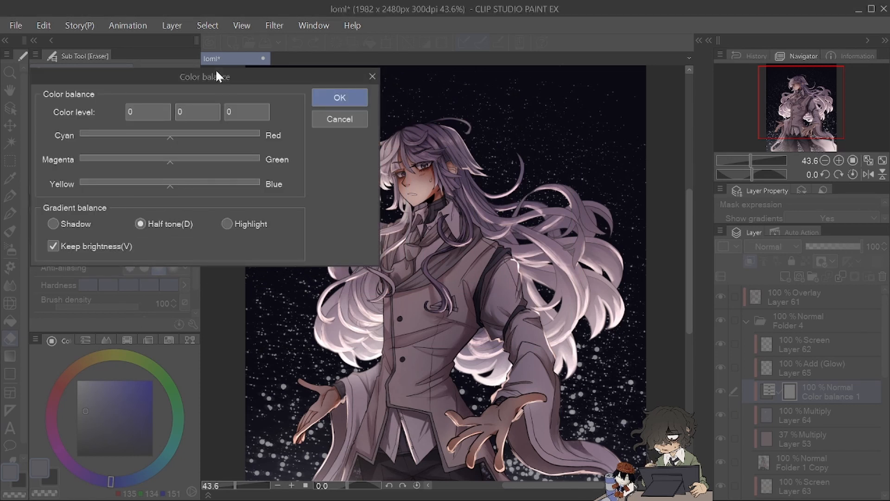
left_click(79, 223)
left_click_drag(177, 74, 165, 59)
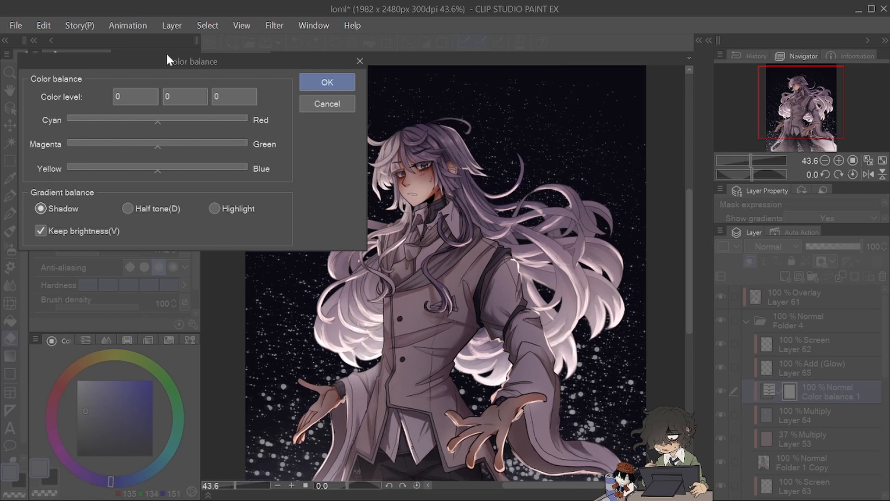
left_click_drag(150, 119, 142, 120)
left_click_drag(168, 166, 163, 168)
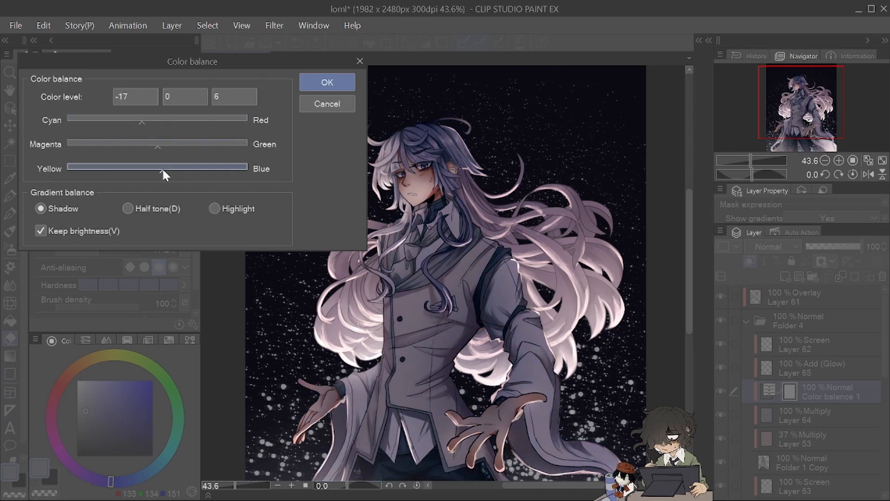
left_click_drag(133, 216, 145, 190)
left_click(138, 216)
left_click(298, 152)
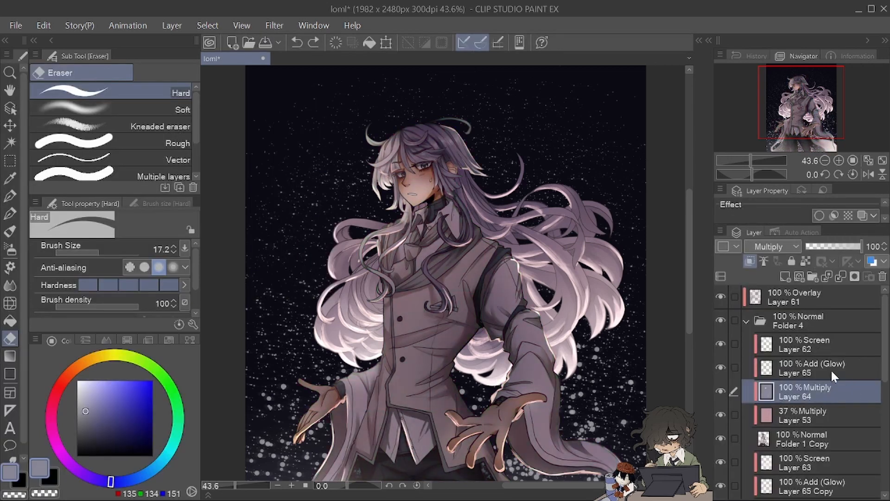
- Create a new raster layer above Overlay Layer 61 and add a Color balance correction layer on top of it
left_click(803, 321)
left_click(803, 301)
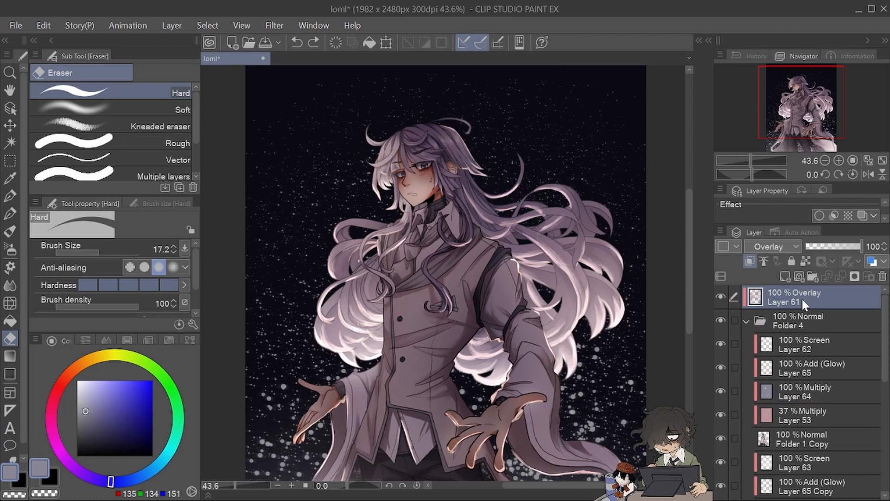
left_click(783, 275)
left_click(180, 26)
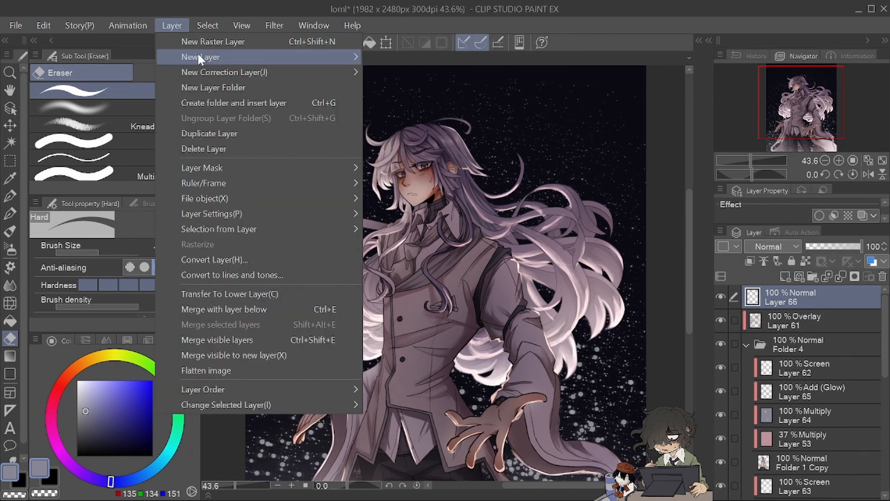
mouse_move(204, 72)
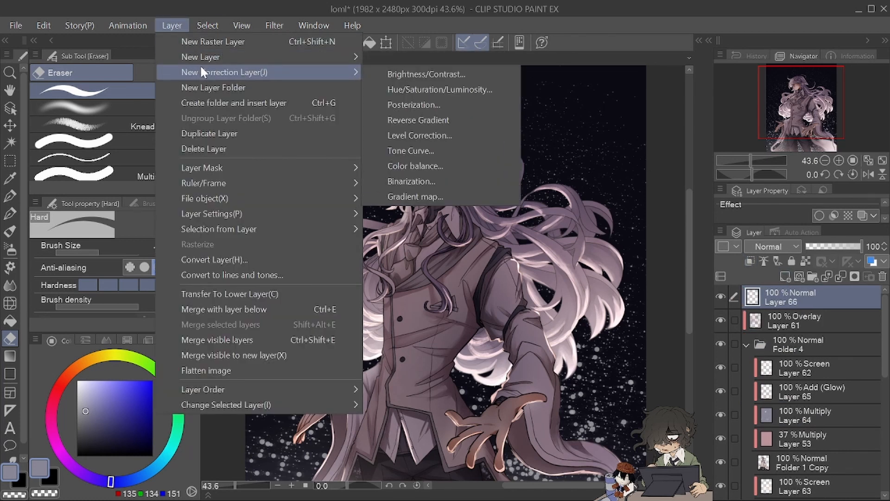
left_click(436, 166)
- Set the Shadow balance to -20 on Cyan–Red and 18 on Yellow–Blue, with a slight shift toward magenta
left_click(48, 255)
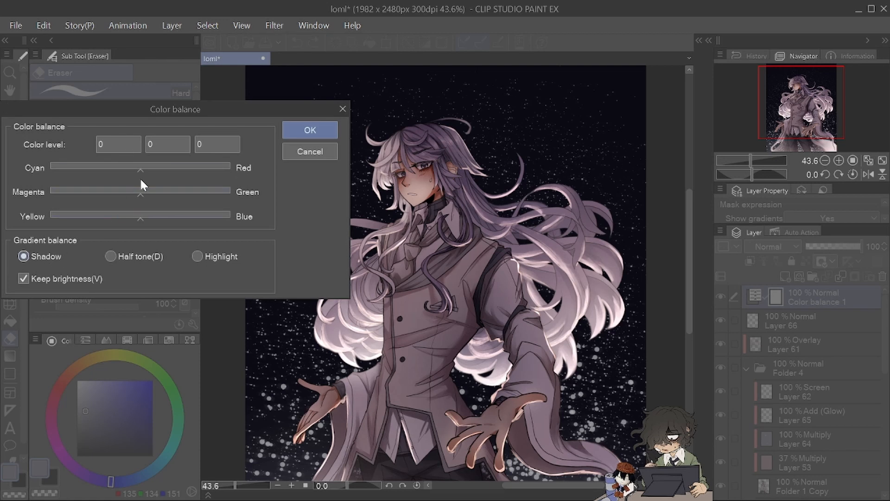
left_click_drag(126, 165, 122, 166)
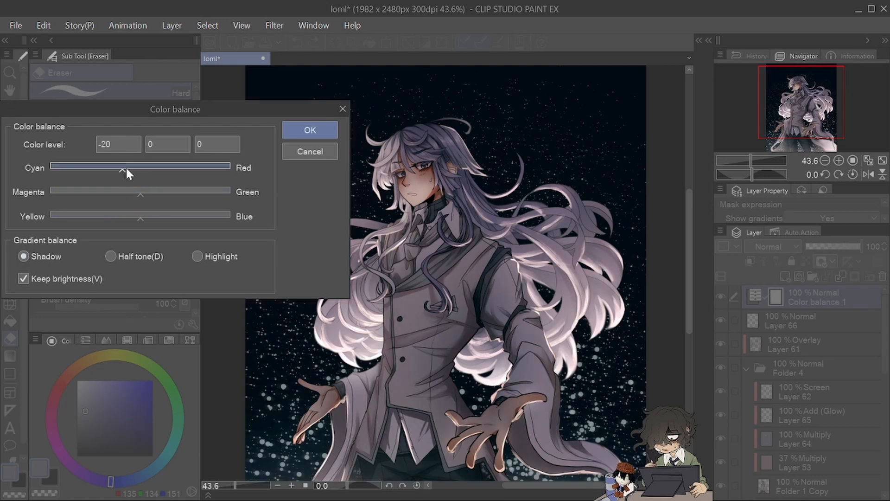
left_click_drag(177, 216, 156, 213)
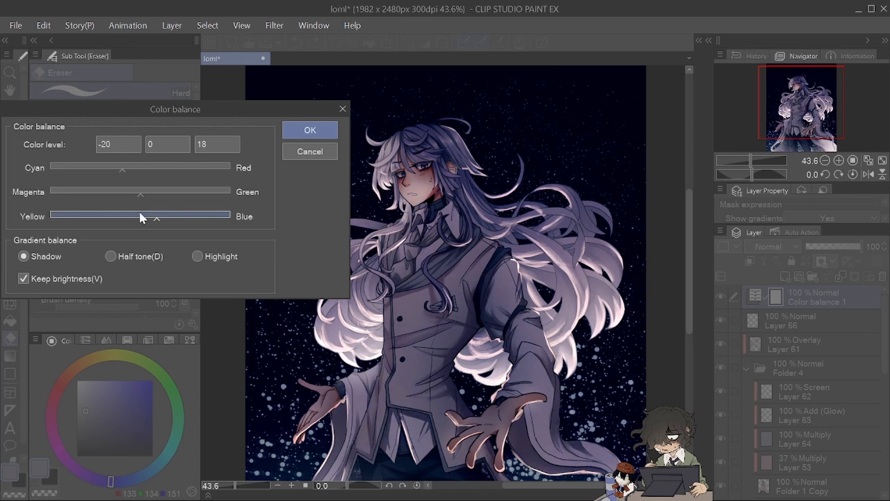
left_click(135, 193)
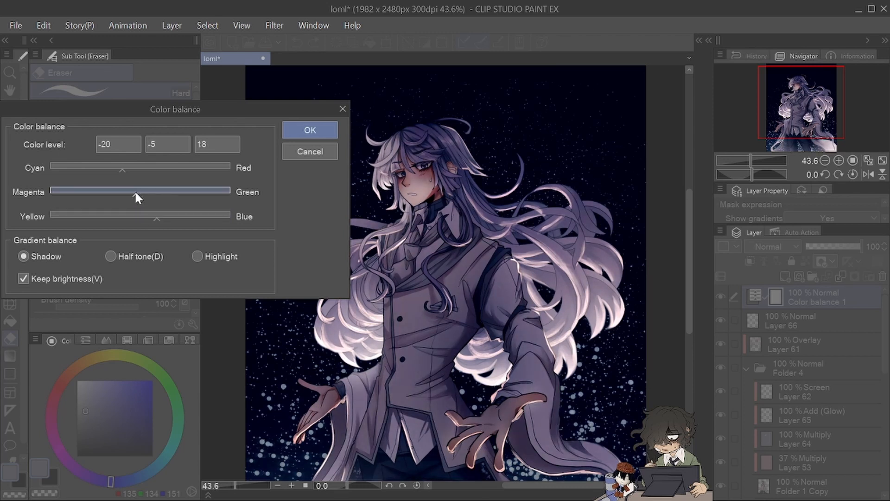
key("Right")
- Set the Highlight color balance levels to -18 Cyan–Red, -10 Magenta–Green and -6 Yellow–Blue
left_click(198, 257)
left_click(149, 167)
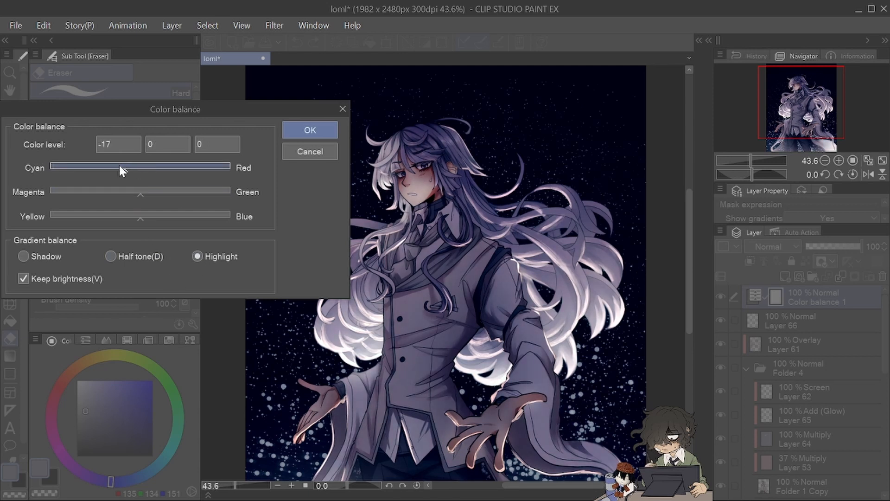
mouse_move(157, 107)
left_mouse_down()
mouse_move(169, 126)
mouse_move(154, 97)
left_mouse_up()
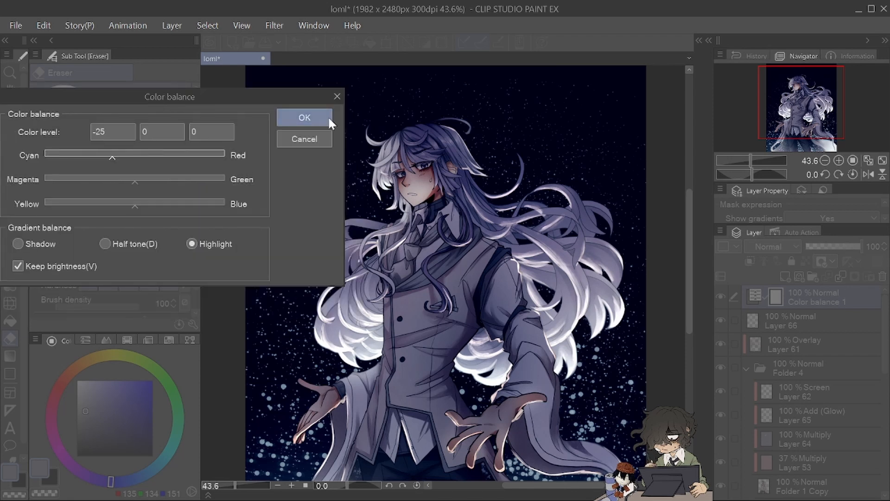
left_click(163, 153)
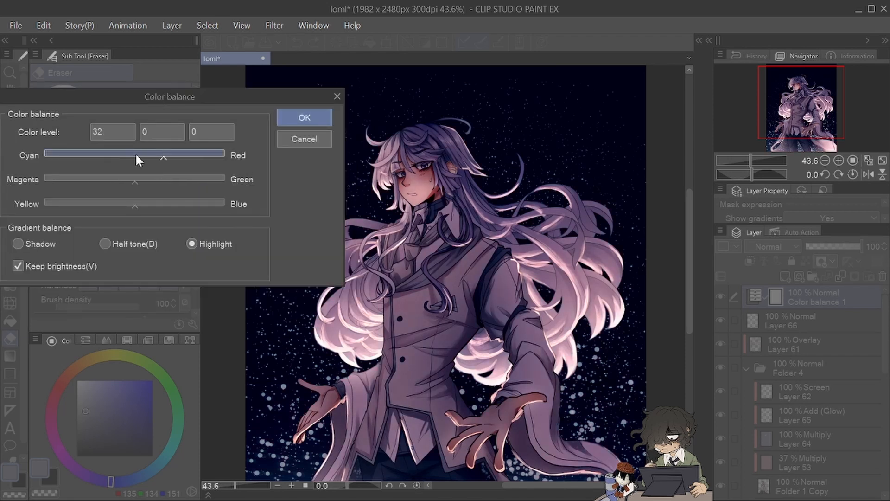
left_click(117, 151)
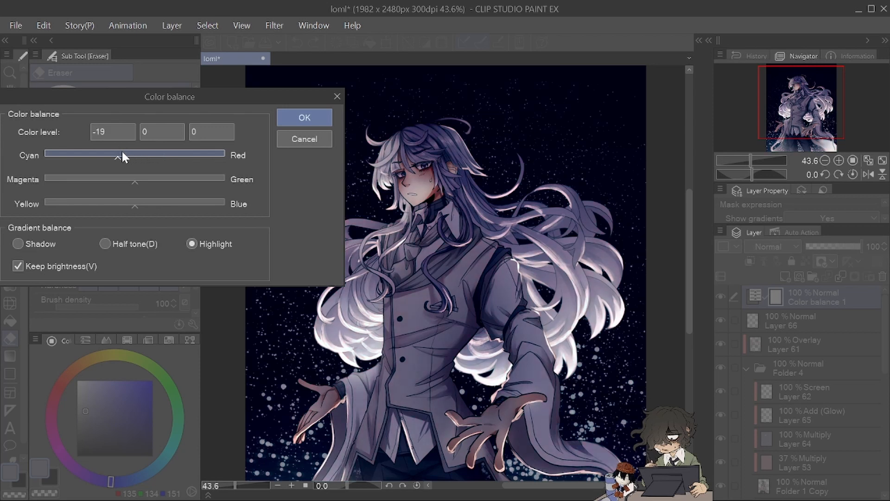
left_click_drag(115, 156, 104, 157)
left_click_drag(131, 174, 126, 175)
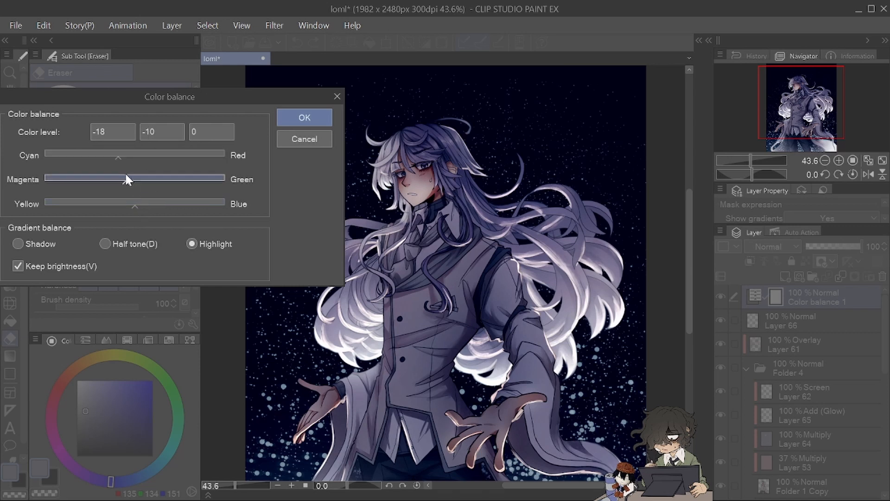
left_click(146, 201)
mouse_move(145, 202)
left_mouse_down()
mouse_move(123, 201)
mouse_move(129, 207)
left_mouse_up()
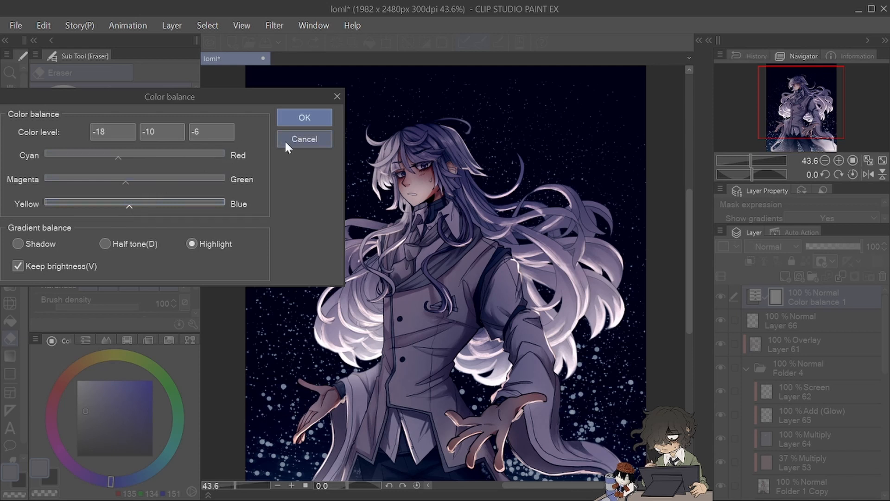
- Try a red shift of 17 in the Half tone balance, return it close to neutral and apply the color balance
left_click(134, 244)
left_click(150, 156)
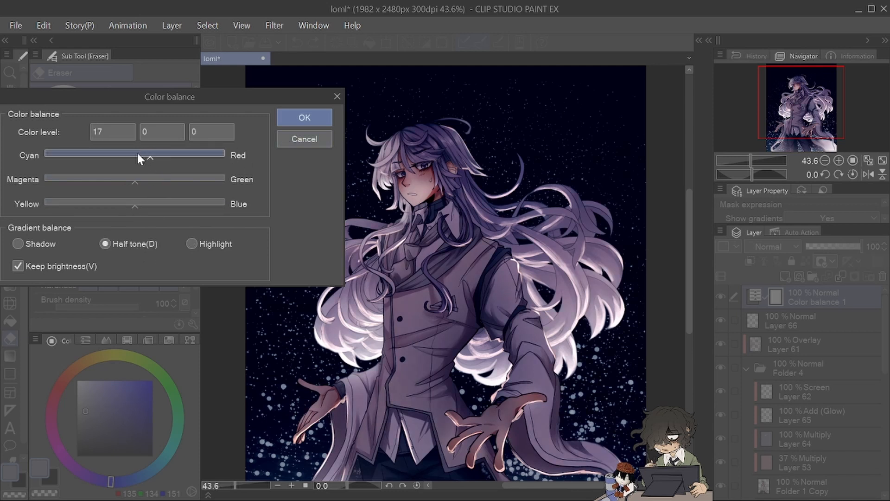
left_click(137, 153)
left_click(133, 154)
left_click(304, 117)
- Compare the full illustration with the Color balance correction layer hidden and shown, and inspect the figure at different zoom levels
scroll(674, 159, "down", 2)
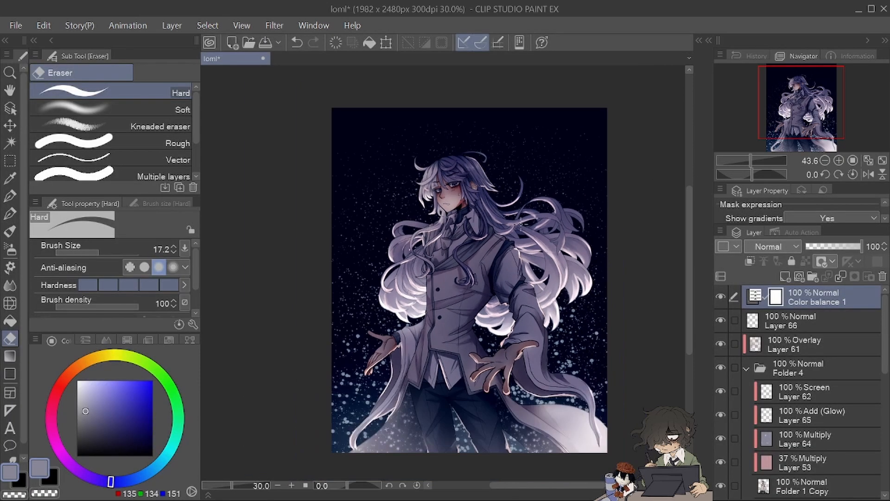
left_click(721, 297)
left_click(720, 297)
left_click(718, 296)
left_click(719, 295)
scroll(445, 274, "up", 3)
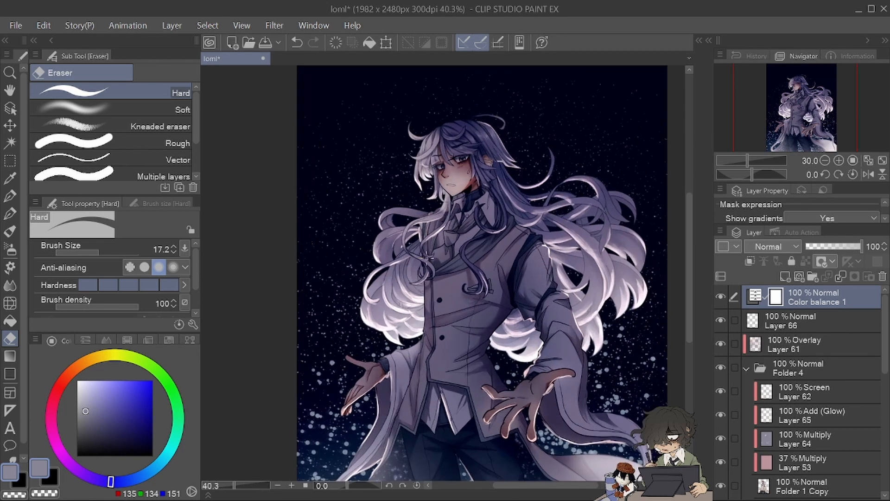
scroll(446, 259, "down", 2)
scroll(478, 260, "up", 1)
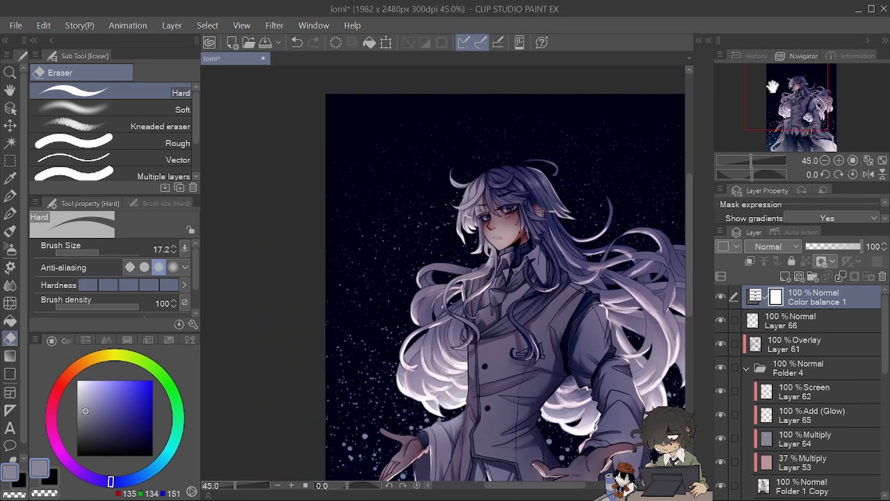
left_click_drag(772, 86, 782, 99)
scroll(672, 155, "down", 1)
left_click_drag(672, 155, 616, 160)
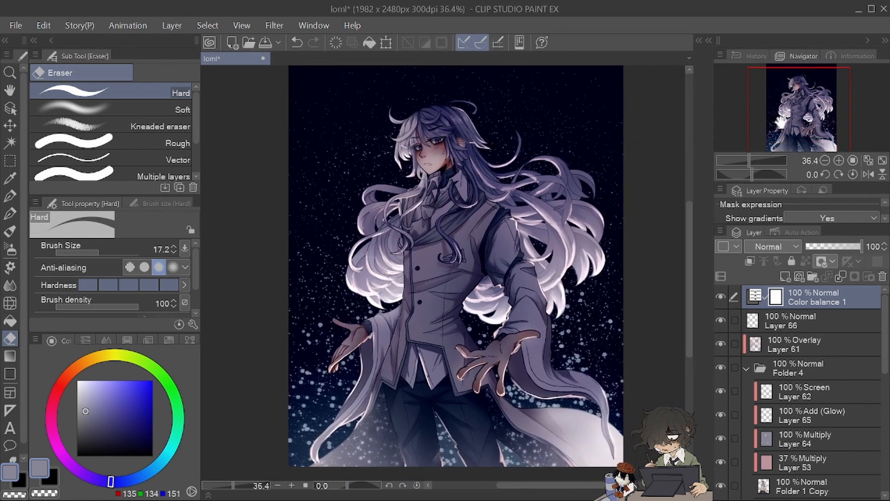
- Add a Tone Curve correction layer above the Color balance layer, keeping the illustration in view
left_click(173, 24)
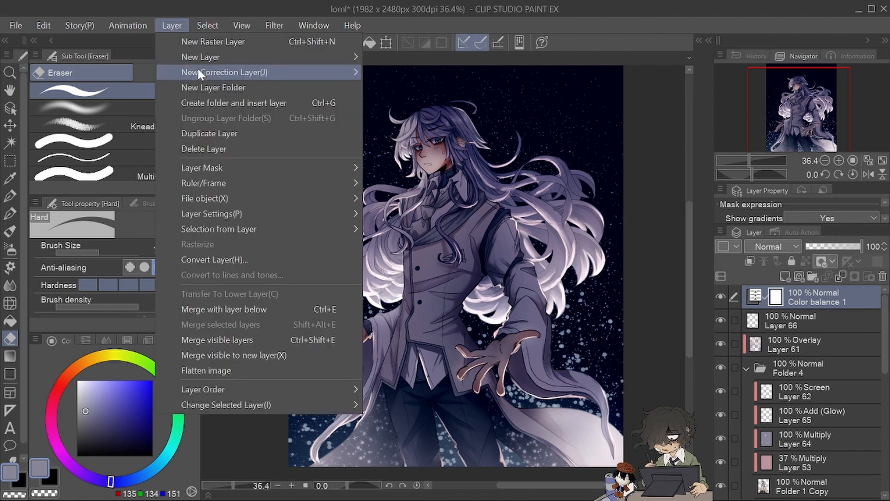
mouse_move(198, 70)
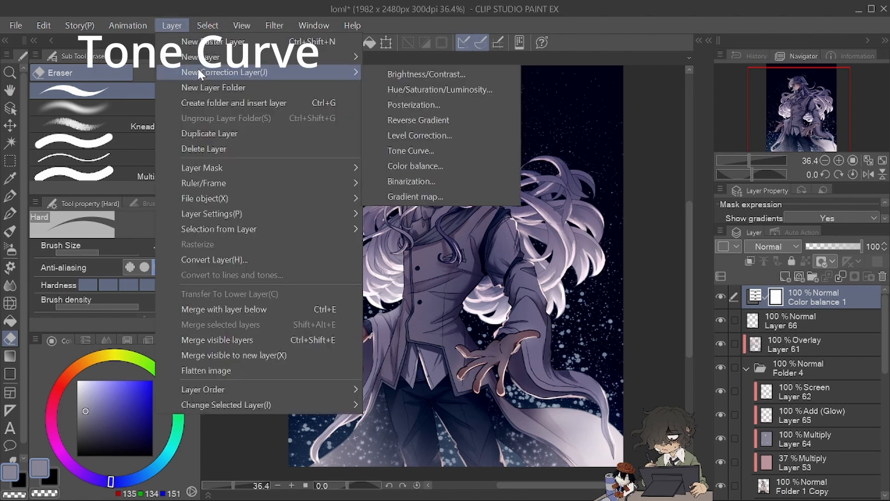
left_click(408, 151)
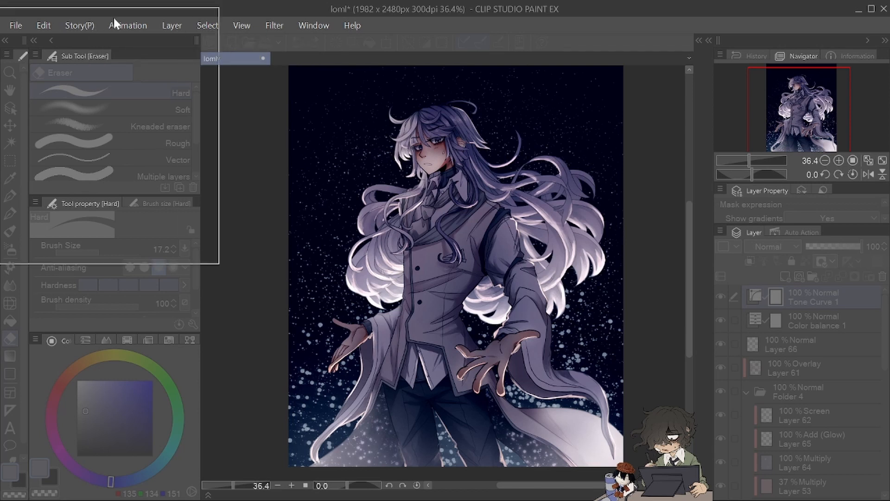
left_click_drag(438, 146, 221, 98)
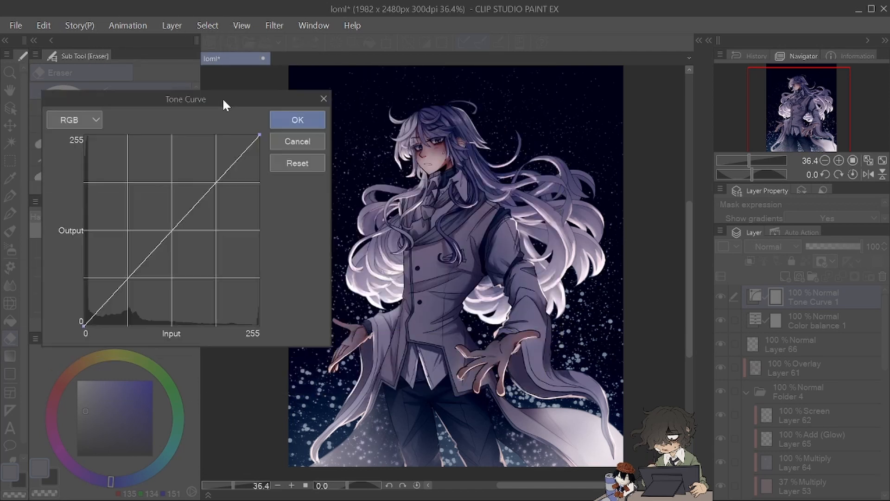
- Try a wavy RGB tone curve with five points spread across shadows, midtones and highlights, and reset it
left_click(113, 263)
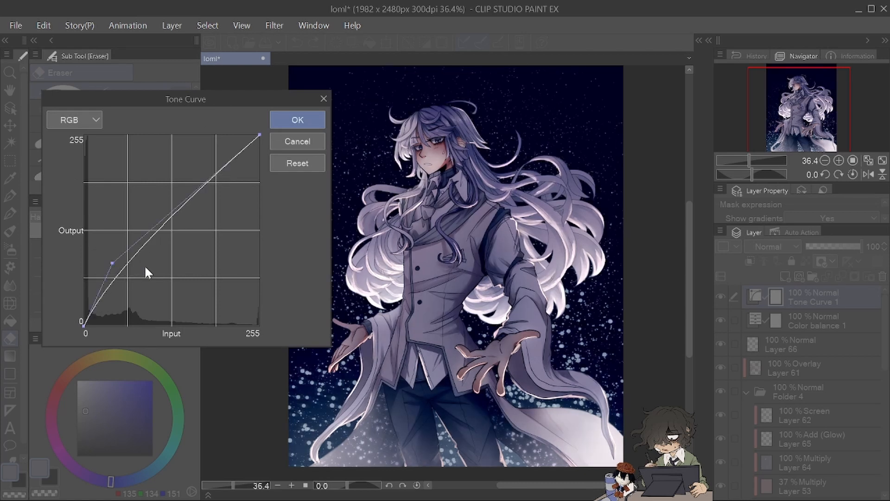
left_click(143, 265)
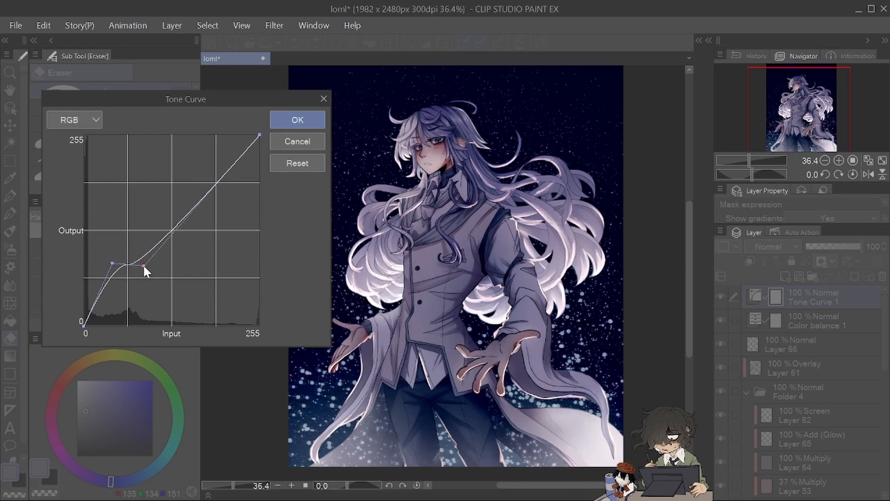
left_click(161, 224)
left_click(198, 209)
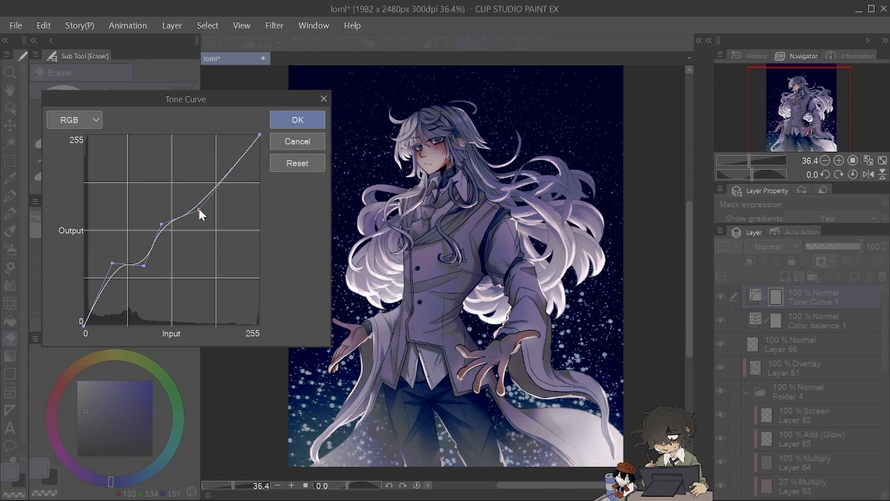
left_click(215, 176)
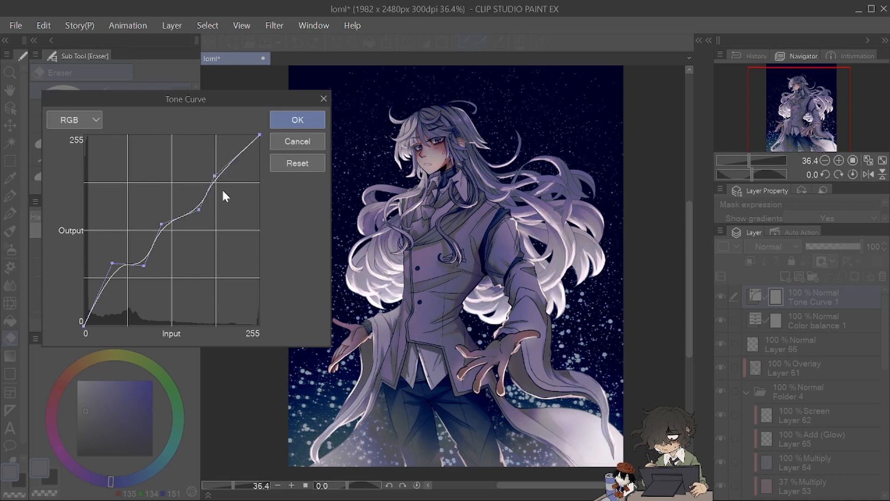
left_click(284, 164)
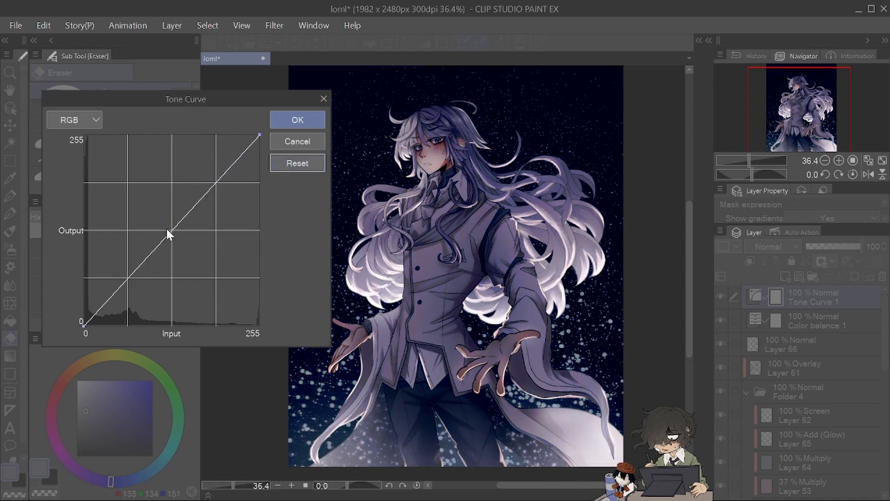
- Shape the RGB tone curve into gentle steps with alternating raised and lowered points from shadows to highlights, and apply it
left_click(115, 271)
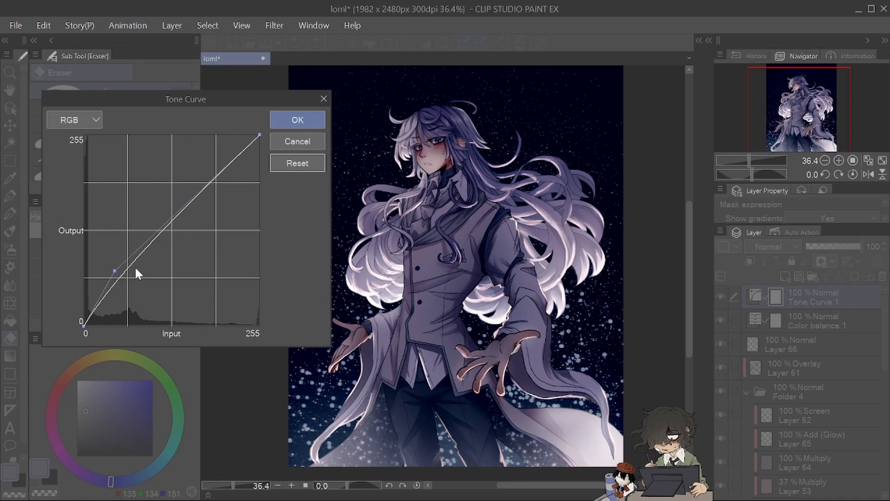
left_click(140, 265)
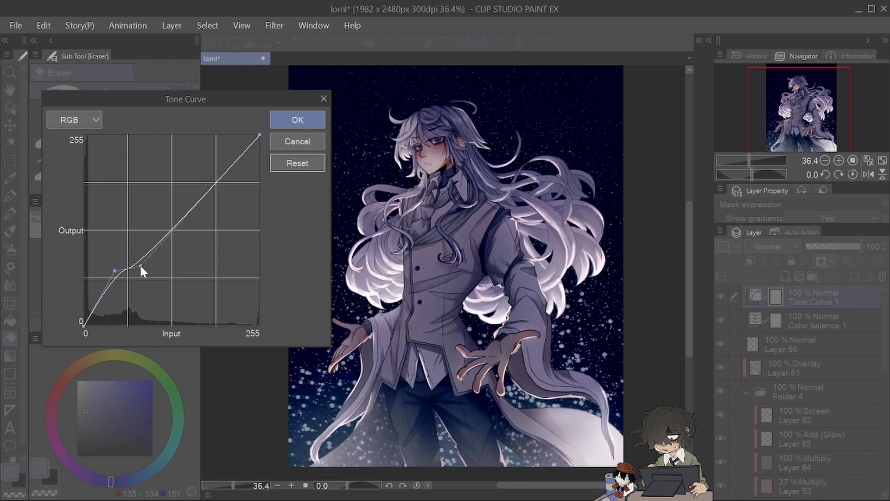
left_click(161, 226)
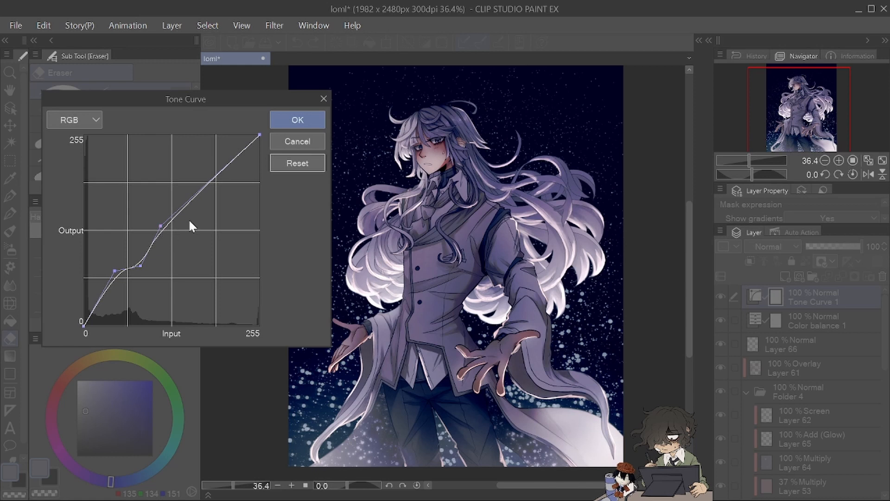
left_click_drag(195, 215, 160, 233)
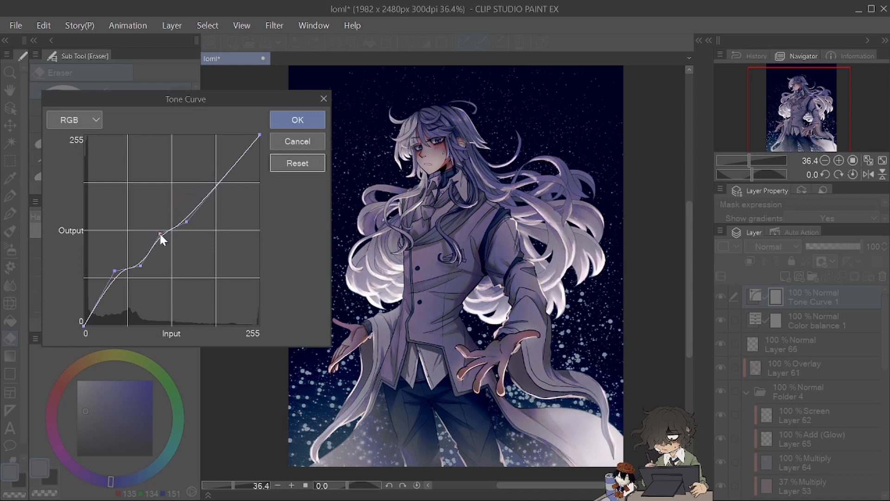
left_click_drag(113, 255, 143, 266)
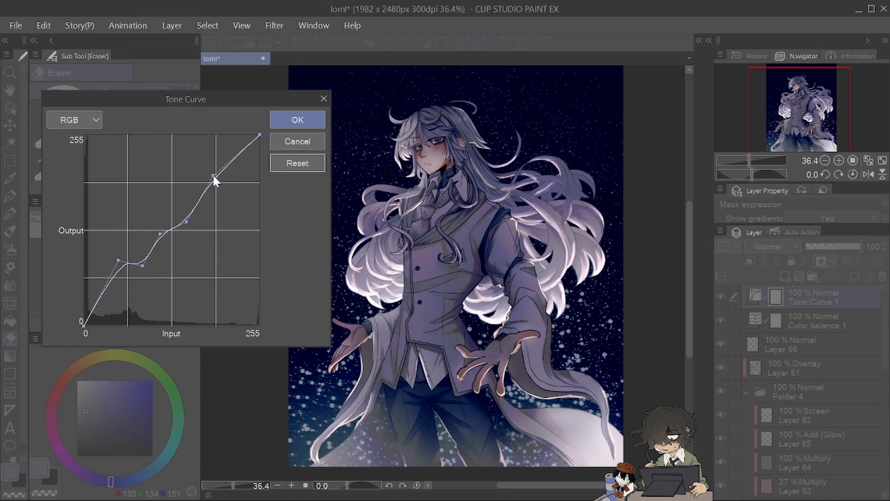
mouse_move(214, 176)
left_mouse_down()
mouse_move(208, 168)
mouse_move(210, 184)
left_mouse_up()
left_click(241, 171)
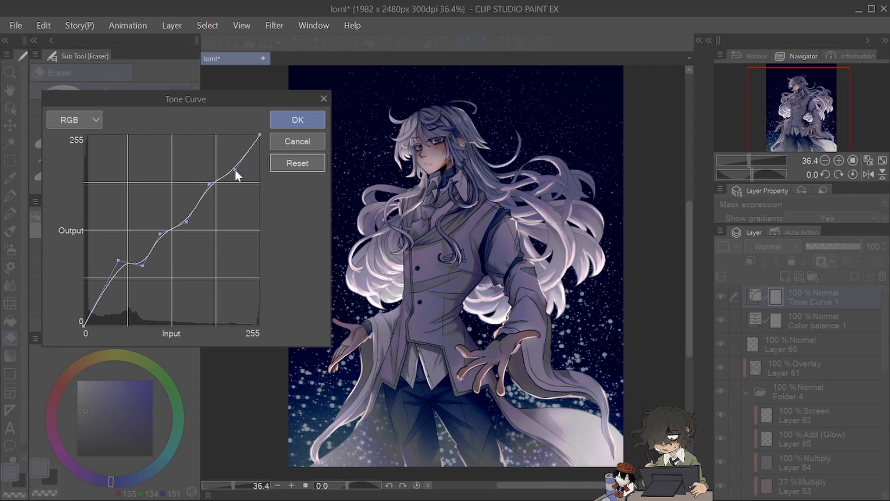
left_click(286, 121)
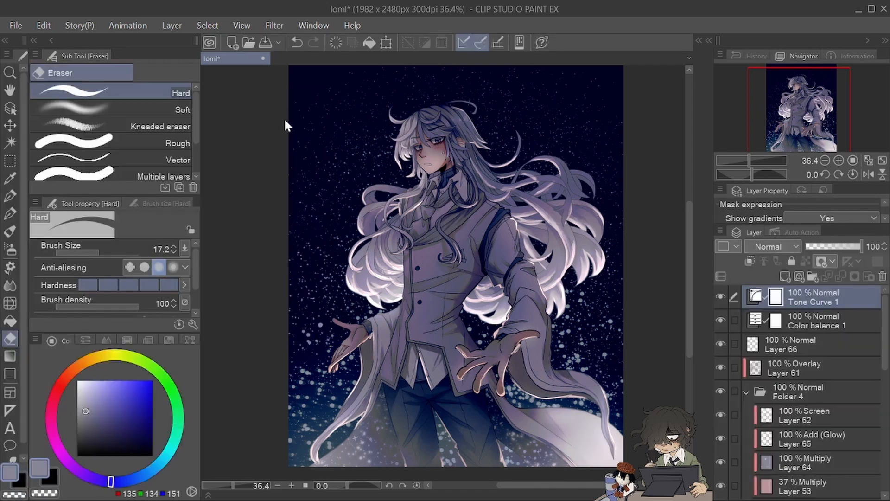
- Compare the illustration with the Tone Curve correction layer hidden and shown
scroll(426, 197, "up", 4)
scroll(598, 195, "down", 4)
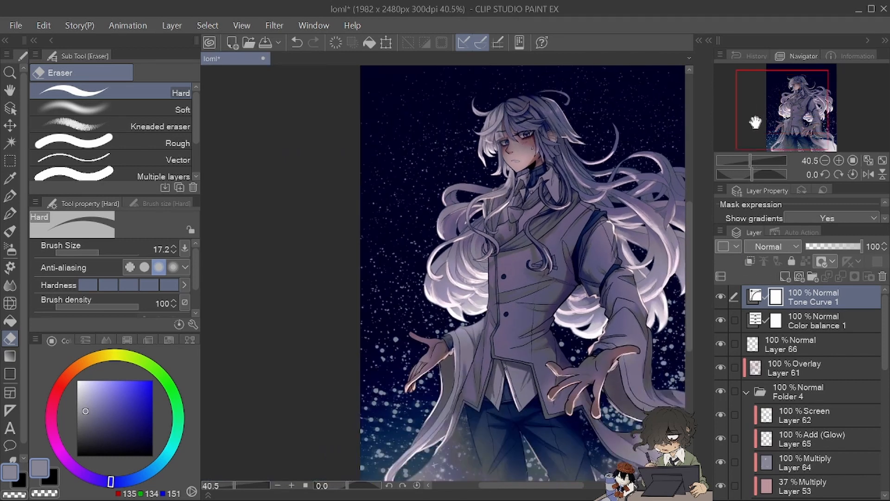
left_click_drag(756, 122, 766, 117)
left_click(721, 297)
left_click(721, 297)
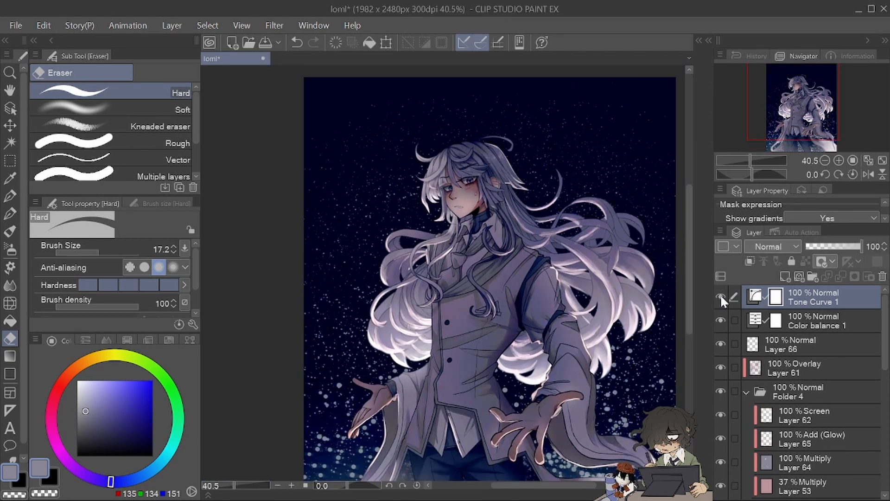
left_click(721, 296)
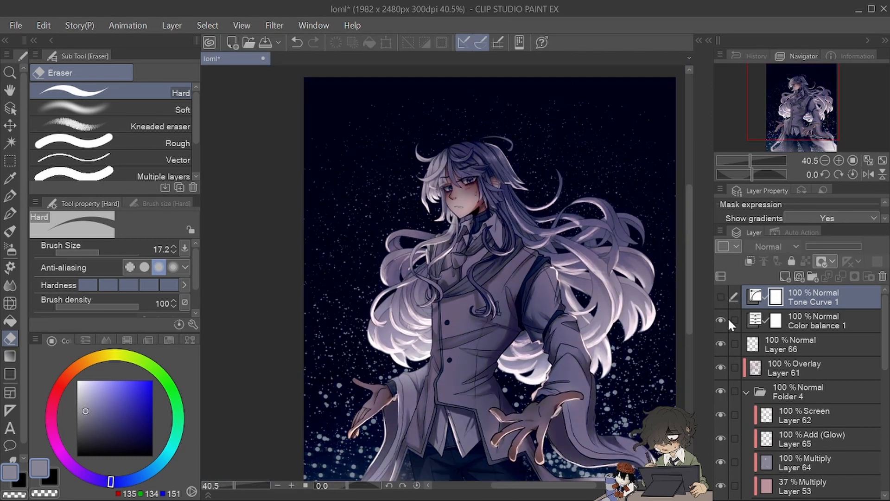
left_click(721, 297)
left_click(721, 297)
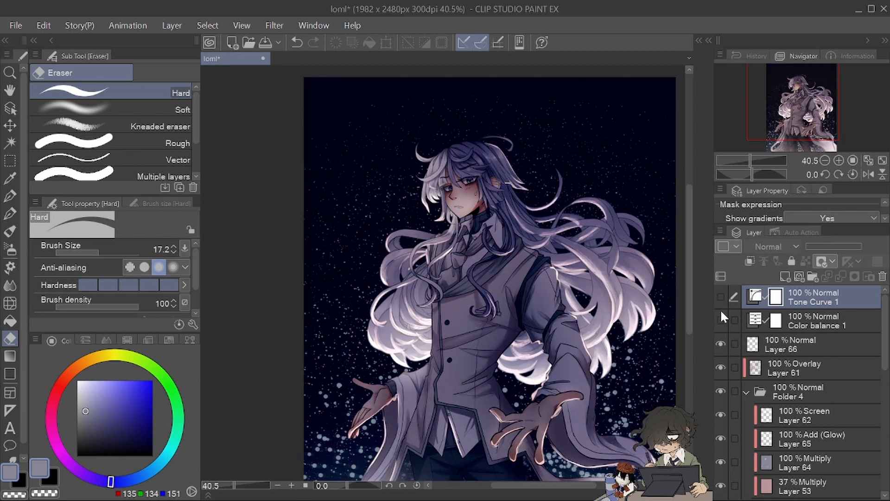
- Examine the illustration with only the Tone Curve correction applied and the Color balance layer hidden
left_click(721, 320)
left_click(721, 297)
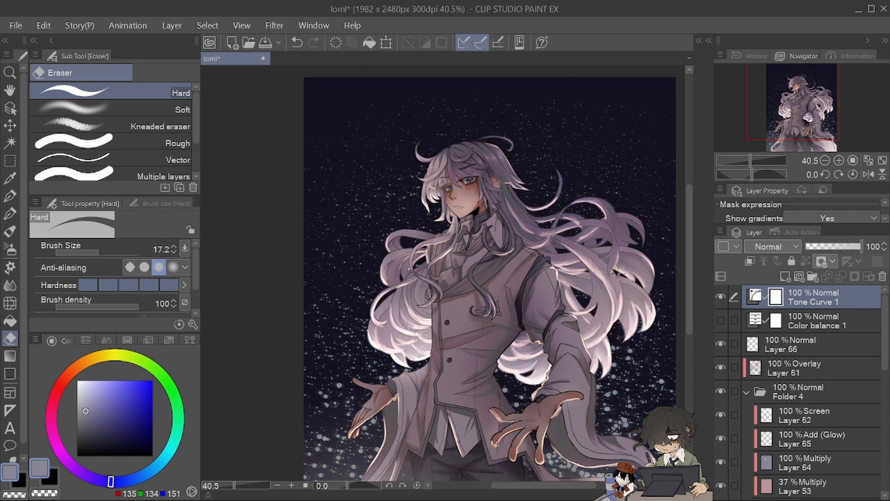
scroll(612, 278, "down", 3)
scroll(603, 261, "up", 4)
left_click(776, 153)
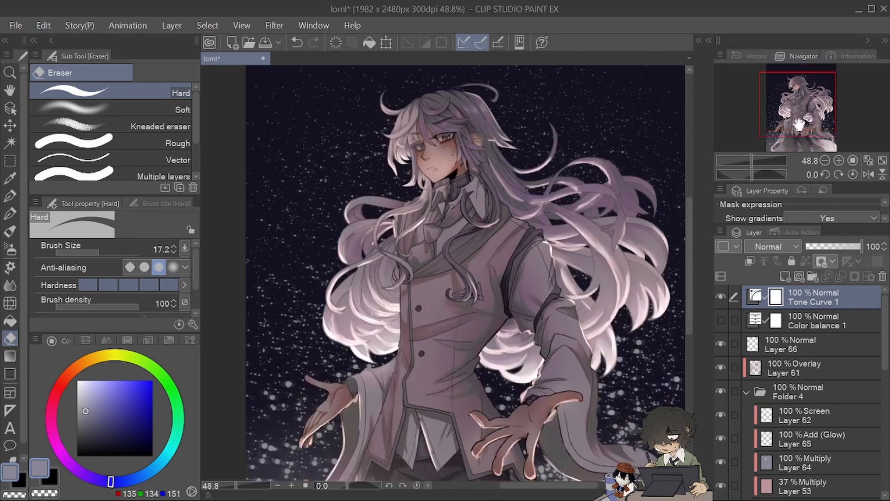
left_click(803, 104)
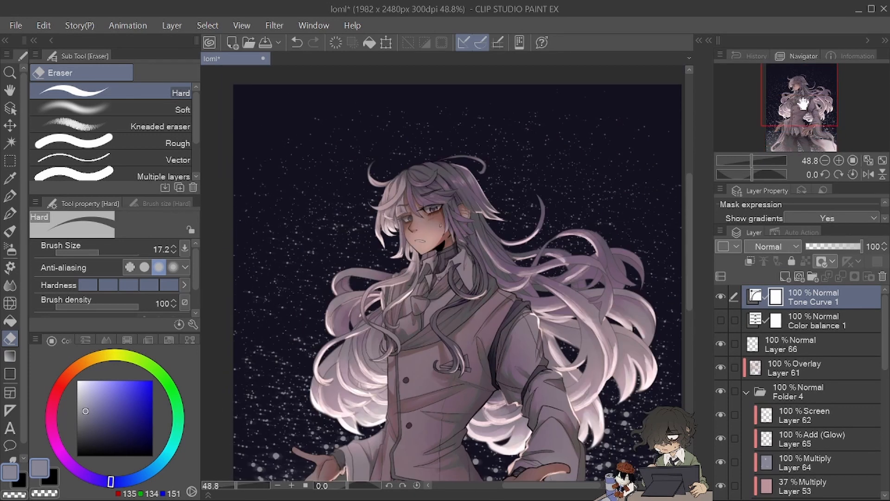
- Show the Color balance layer again and move the Tone Curve layer directly below it
left_click(721, 320)
left_click_drag(830, 297, 825, 332)
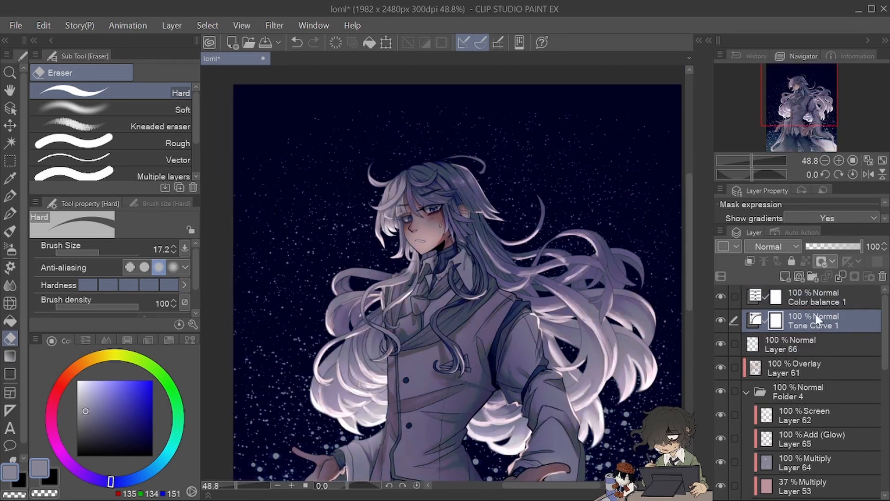
key("ctrl+minus")
left_click_drag(768, 110, 773, 124)
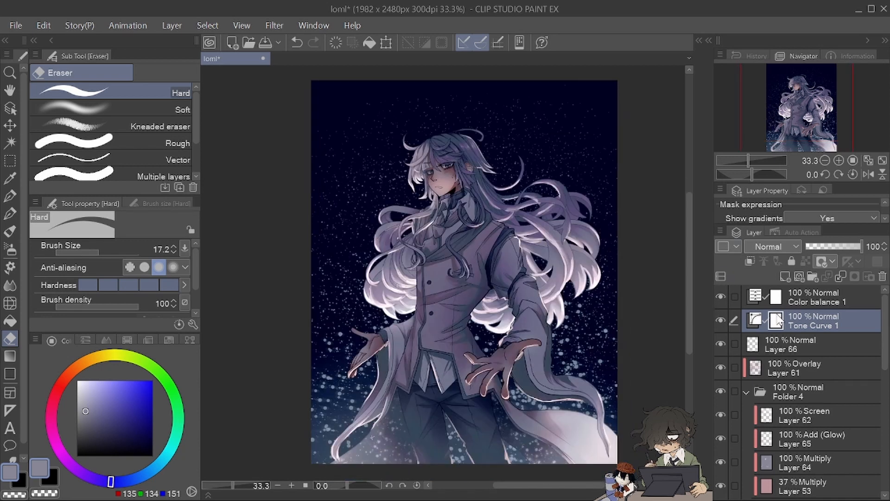
- Lower the Tone Curve correction layer's opacity to 68%
left_click_drag(778, 320, 800, 324)
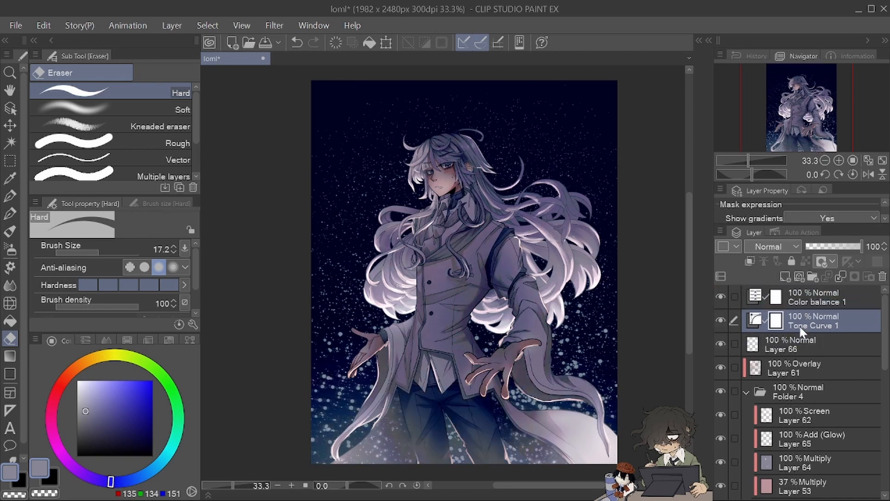
left_click(844, 249)
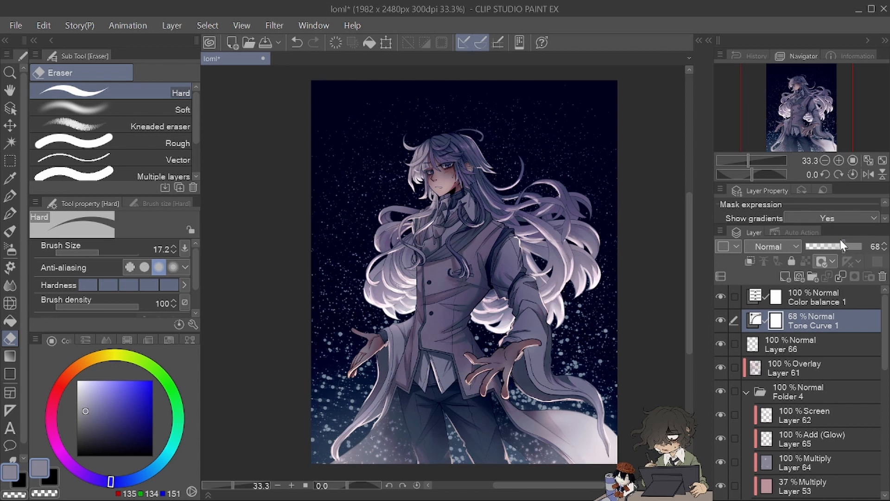
left_click_drag(816, 125, 821, 126)
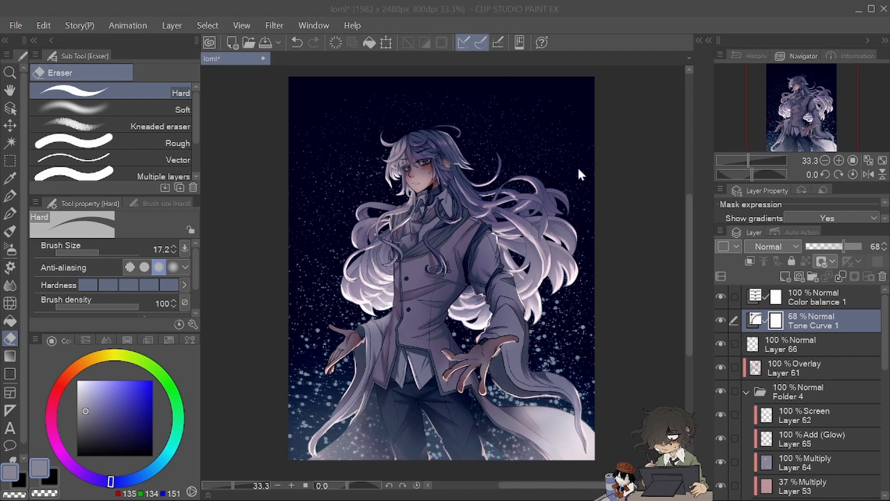
- Add a raster layer directly above the Add (Glow) layer Layer 59 Copy, with white and the Soft Airbrush selected
scroll(856, 331, "down", 4)
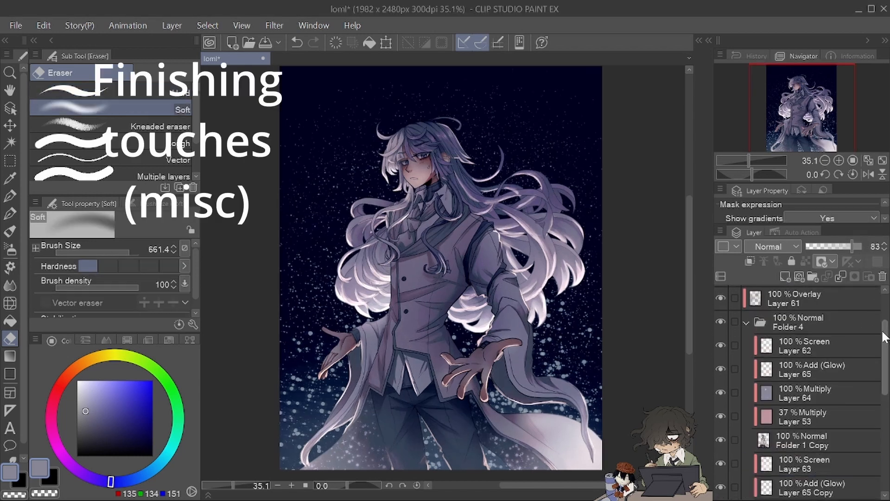
scroll(886, 340, "down", 2)
scroll(885, 341, "up", 2)
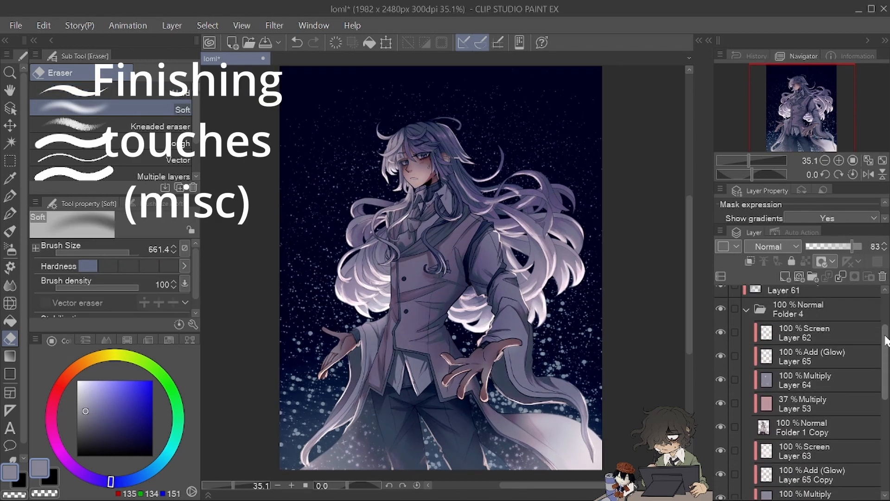
left_click_drag(885, 341, 886, 409)
left_click(814, 443)
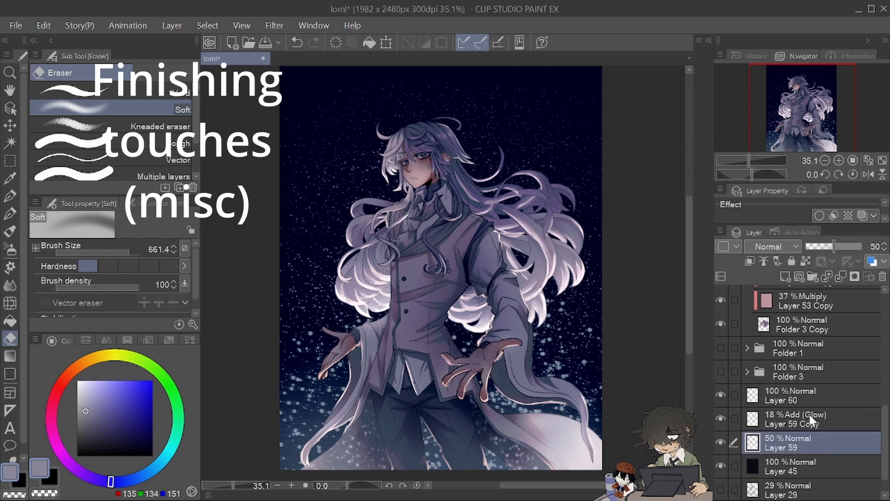
left_click(810, 420)
left_click(77, 380)
left_click(10, 249)
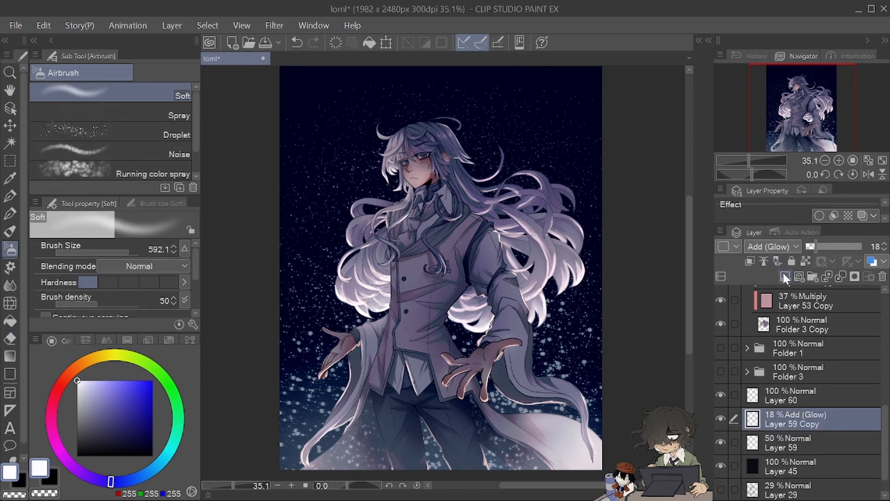
left_click(784, 277)
- Airbrush a soft white glow over the lower background on the new layer at brush size 2000
left_click_drag(128, 253, 139, 253)
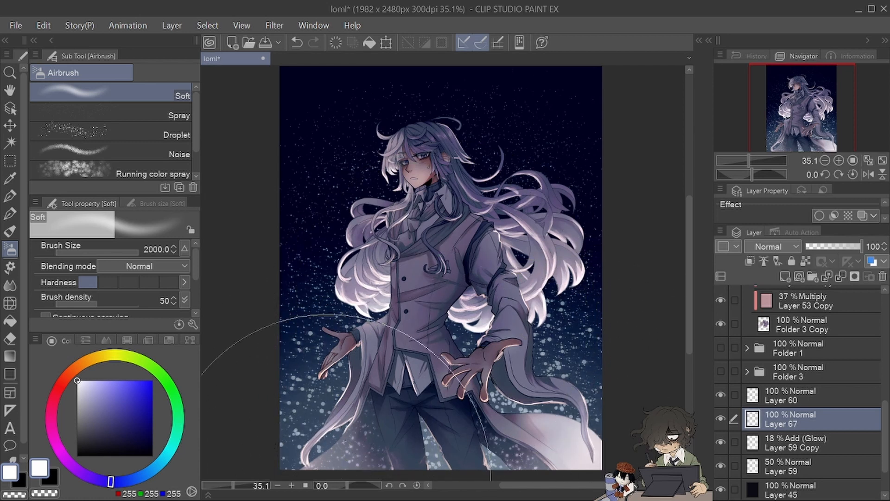
key("q")
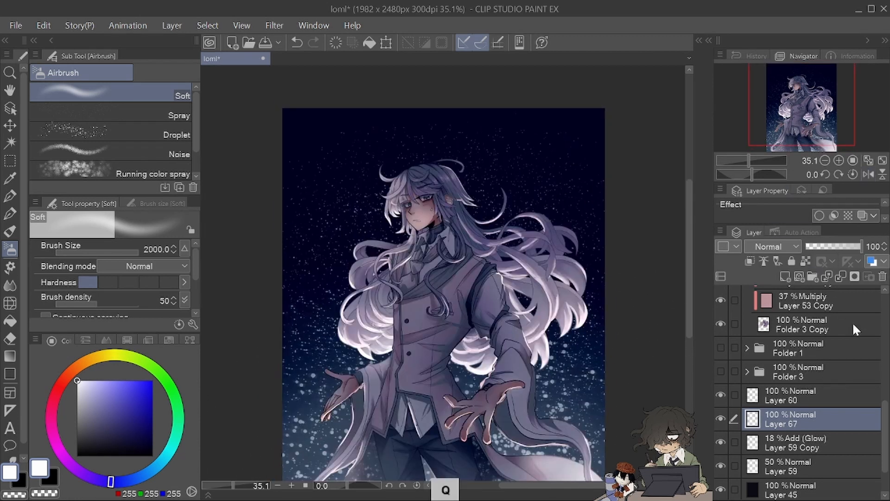
scroll(855, 329, "up", 5)
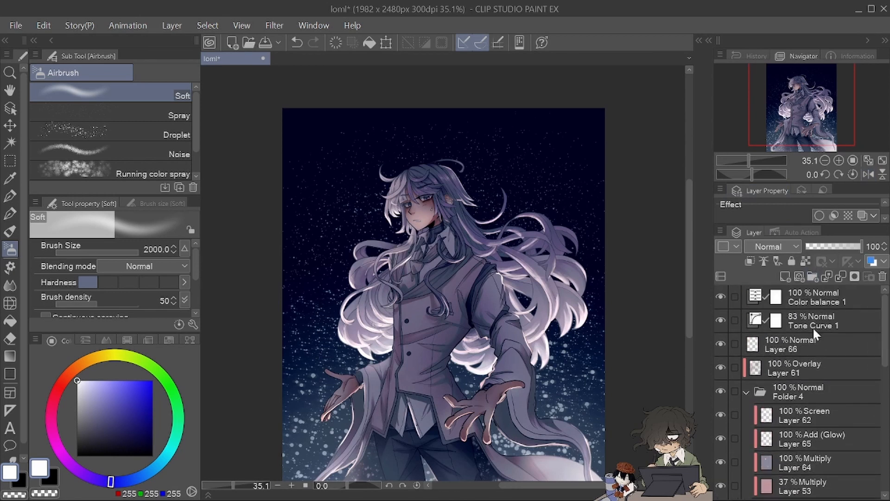
- Add a Multiply layer above the Color balance layer and sample a muted purple-blue (112, 110, 138) from the artwork
left_click(812, 335)
left_click(830, 300)
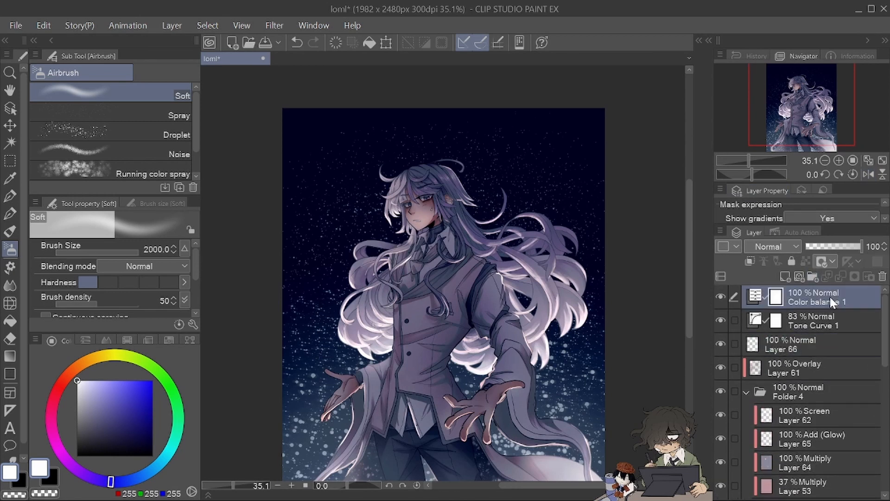
left_click(785, 276)
left_click(775, 246)
left_click(767, 291)
left_click(370, 288, "alt")
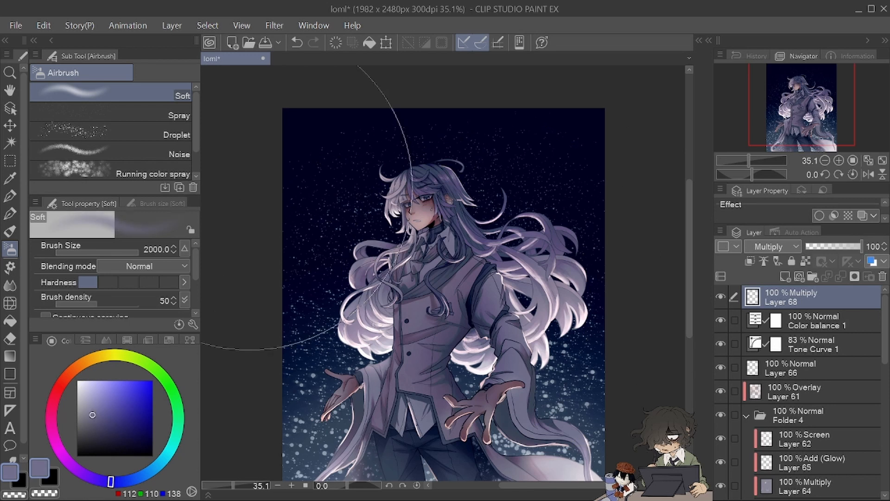
- Airbrush soft shading over the artwork on the Multiply layer at brush size 872.2, and switch to the Soft eraser
left_click_drag(138, 253, 132, 255)
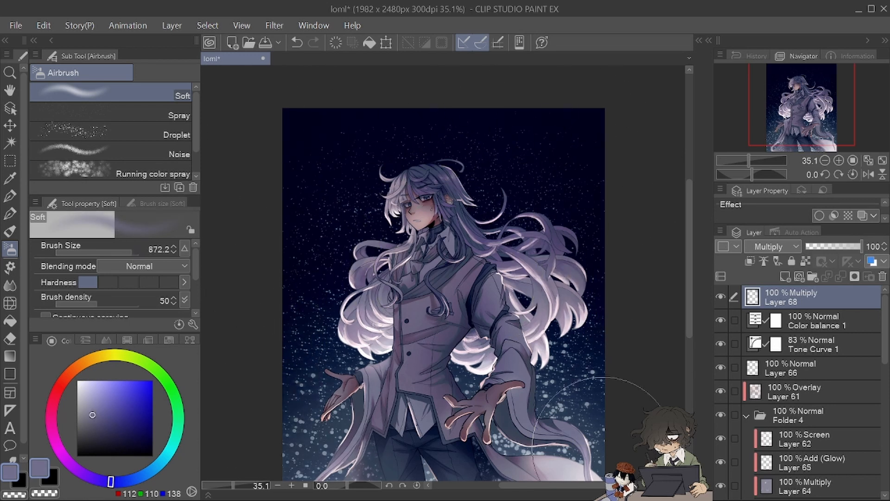
left_click_drag(796, 119, 782, 135)
key("q")
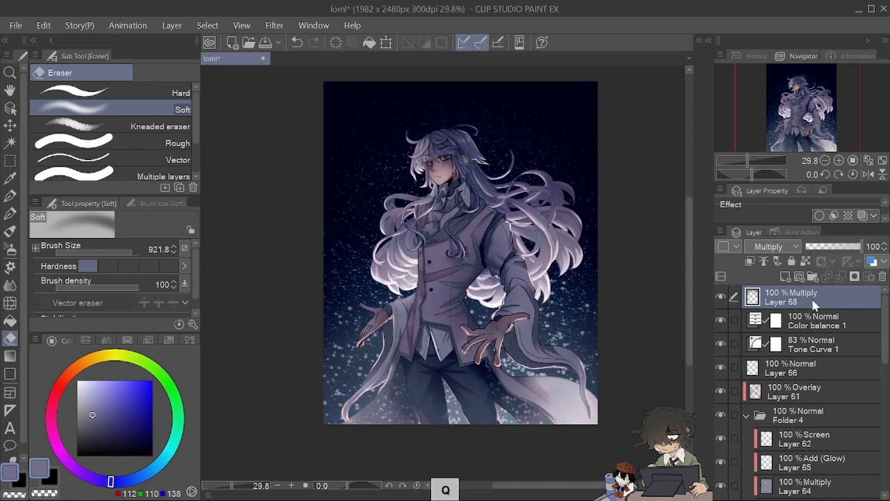
- Add an Add (Glow) layer above the Multiply layer and airbrush a soft pale peach glow over the lower edge and corner
left_click(784, 277)
left_click(790, 246)
left_click(768, 424)
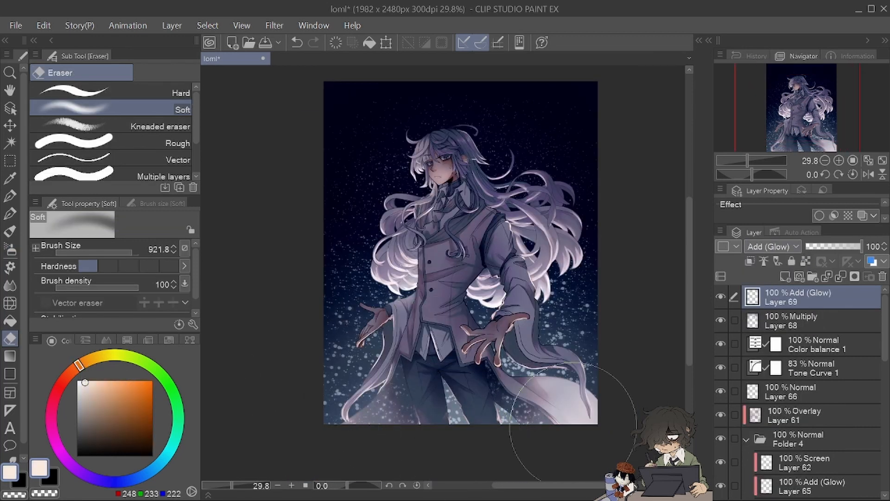
key("b")
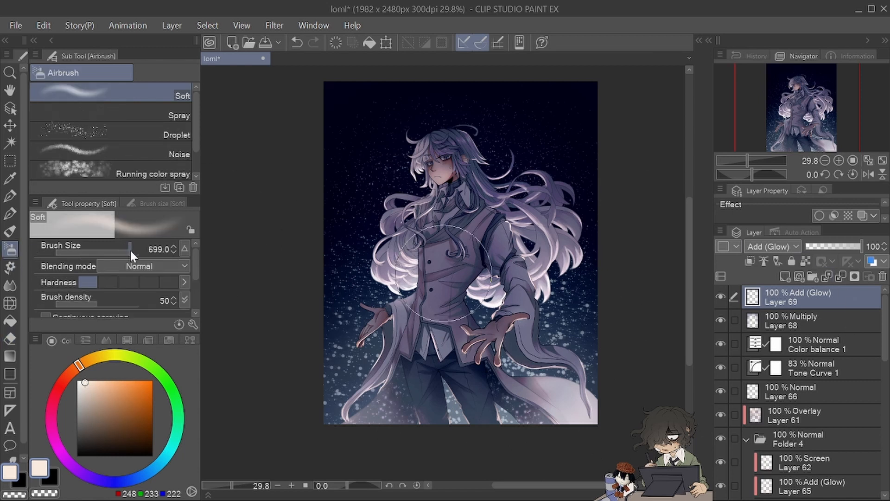
mouse_move(311, 434)
left_mouse_down()
mouse_move(580, 417)
mouse_move(491, 445)
left_mouse_up()
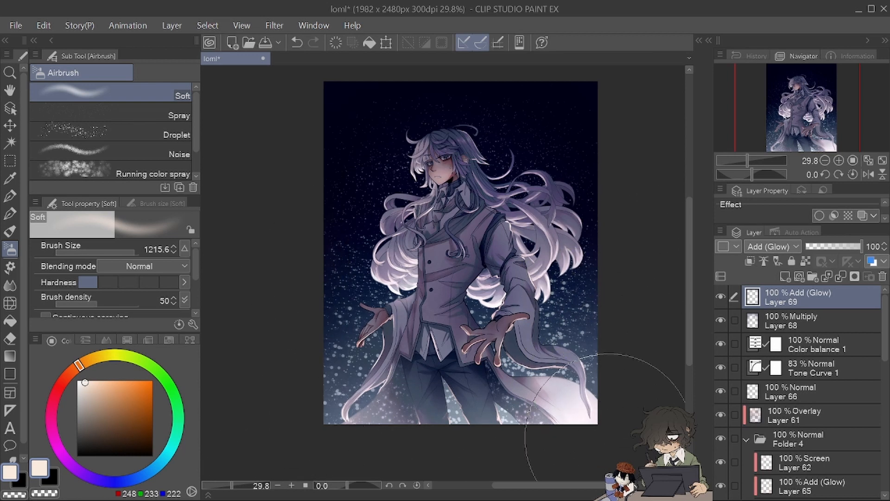
key("q")
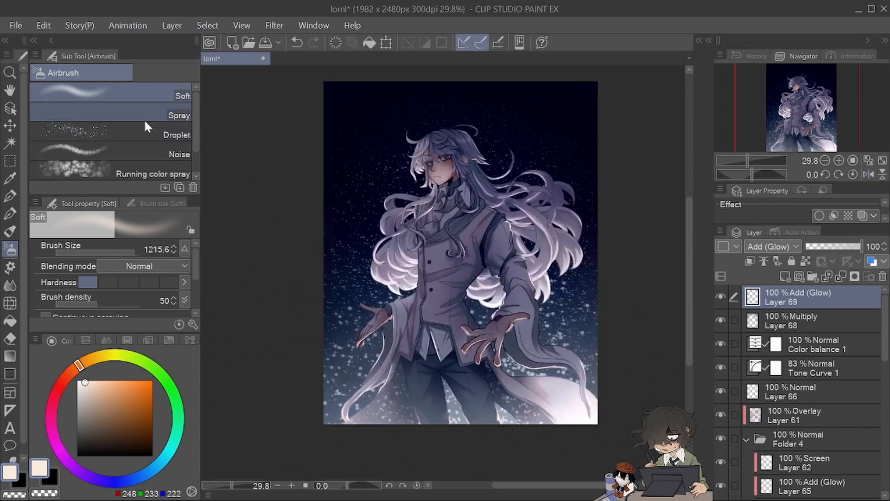
- Choose the Droplet airbrush at size 780.8 and add another Add (Glow) layer on top of the stack
left_click(171, 134)
left_click_drag(130, 251, 126, 240)
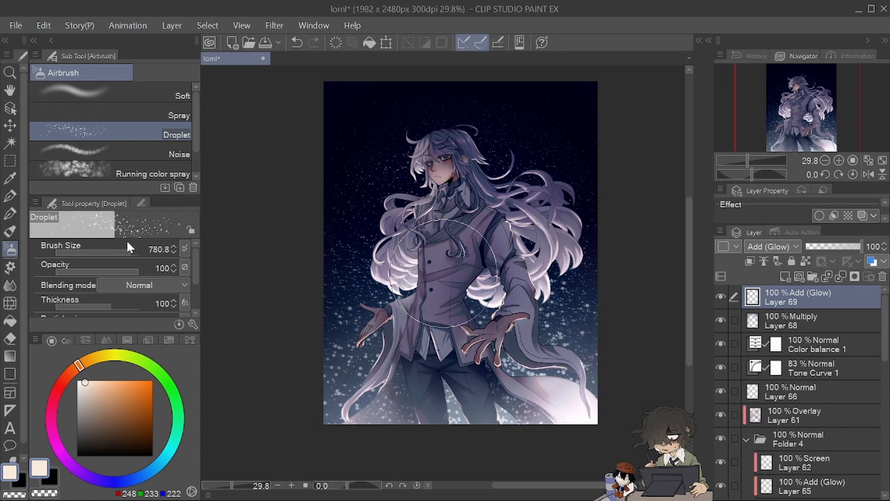
left_click(785, 277)
left_click(763, 246)
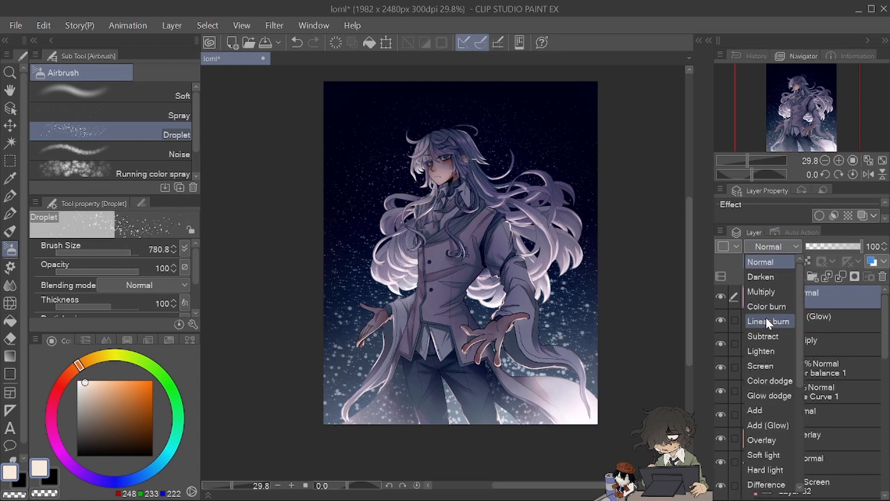
left_click(766, 424)
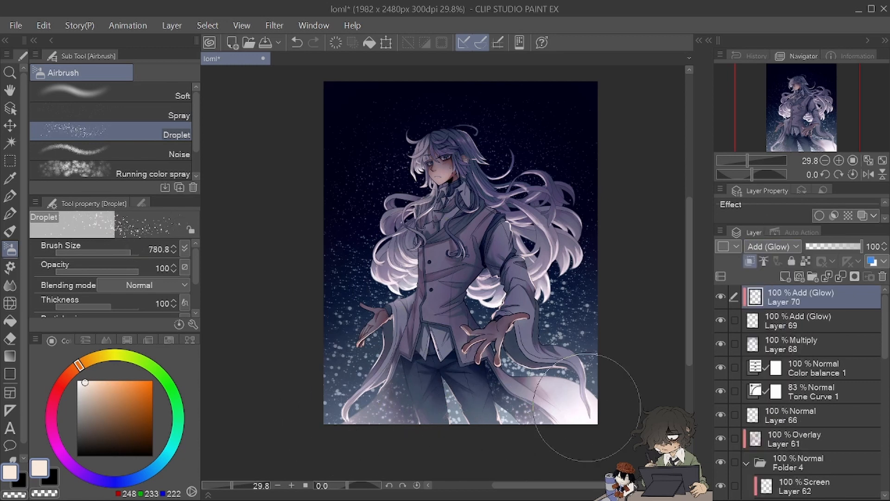
- Spray glowing particles across the illustration's lower half with the Spray airbrush at particle size 23.9, and switch to the Soft eraser
left_click(139, 113)
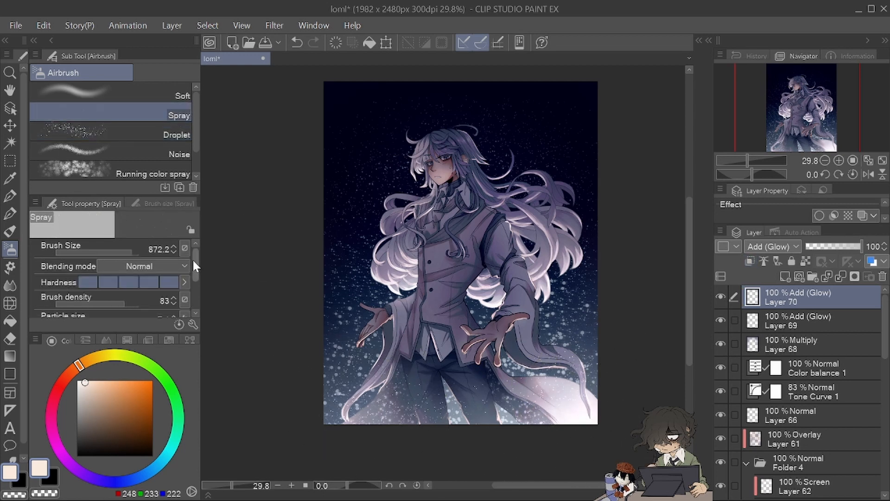
scroll(193, 257, "down", 2)
mouse_move(343, 366)
left_mouse_down()
mouse_move(392, 468)
mouse_move(511, 435)
mouse_move(575, 445)
left_mouse_up()
mouse_move(602, 287)
left_mouse_down()
mouse_move(431, 346)
mouse_move(355, 291)
mouse_move(371, 343)
left_mouse_up()
left_click(104, 297)
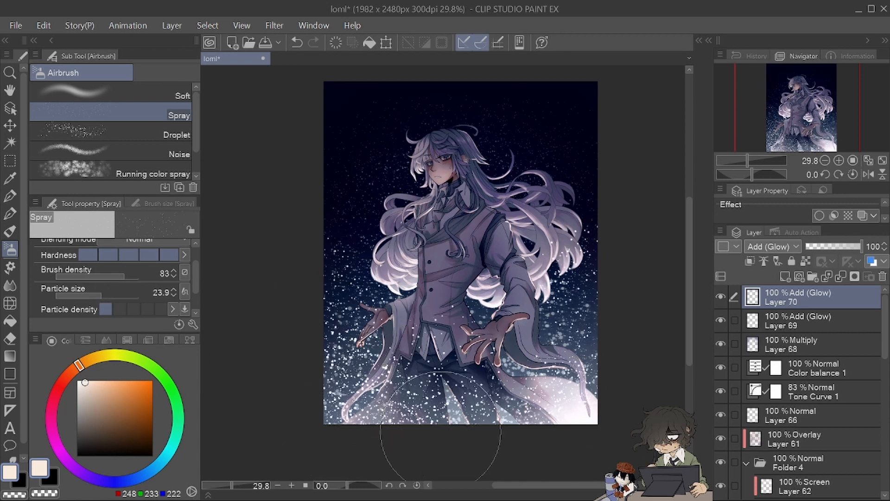
left_click(10, 338)
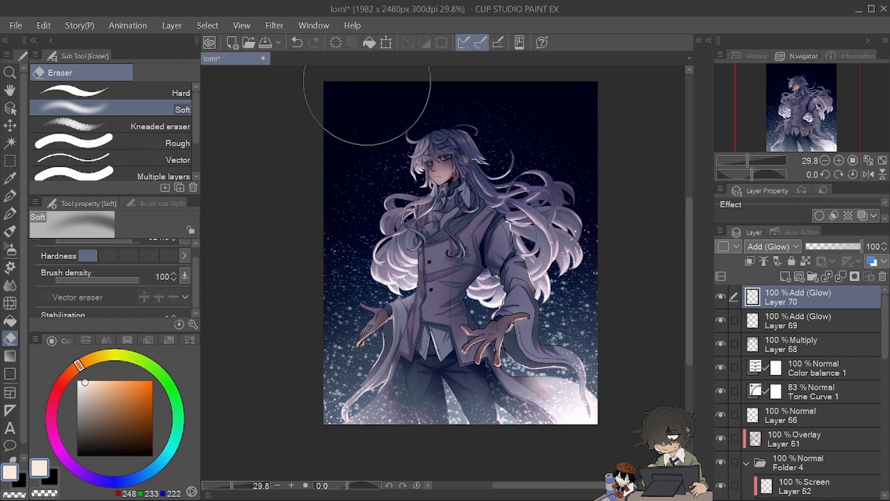
- Try a Gaussian blur on the sprayed particle layer, and undo it
left_click(274, 25)
mouse_move(296, 42)
left_click(422, 74)
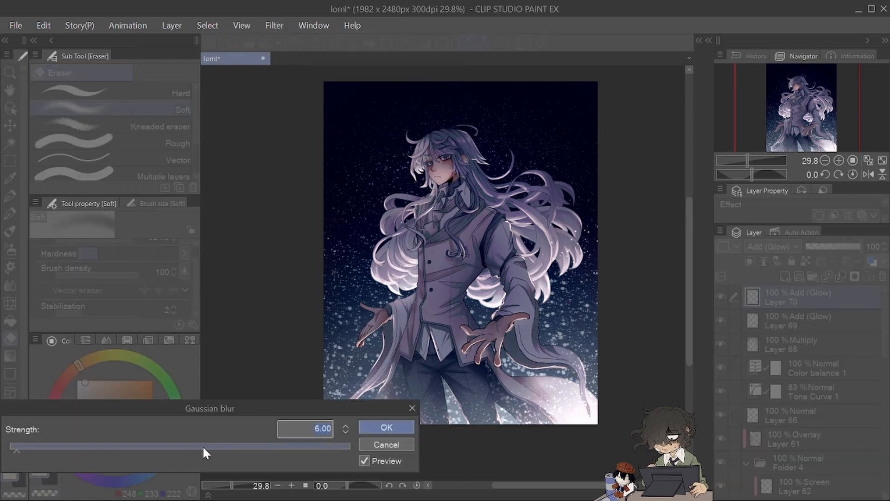
left_click_drag(202, 445, 54, 443)
left_click(386, 428)
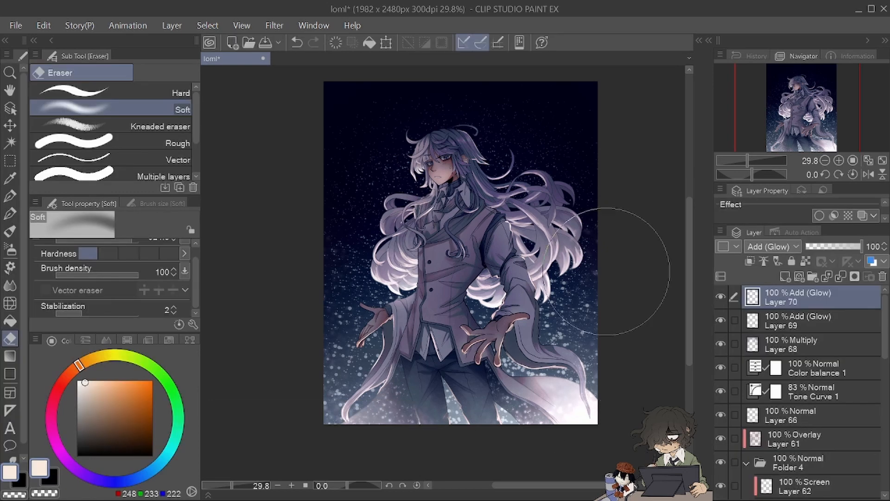
key("ctrl+z")
- Apply a slight Gaussian blur to the sprayed particle layer
left_click(283, 26)
mouse_move(294, 41)
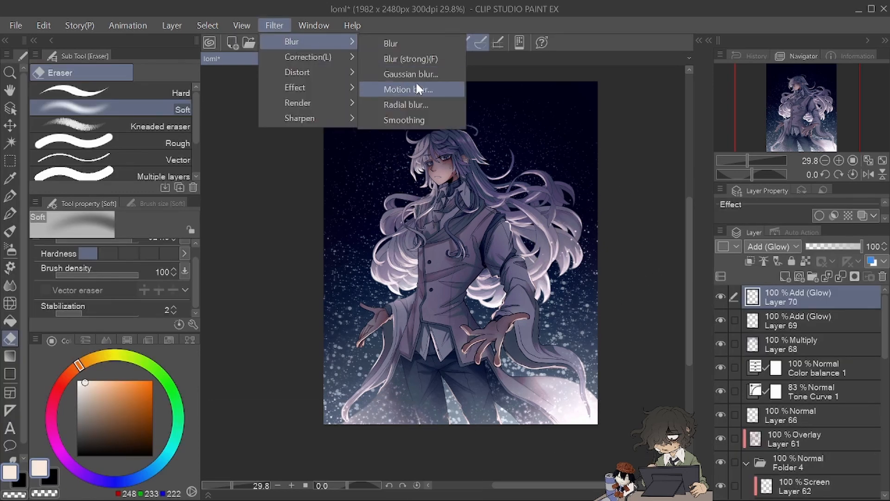
left_click(417, 74)
left_click(32, 446)
left_click(396, 428)
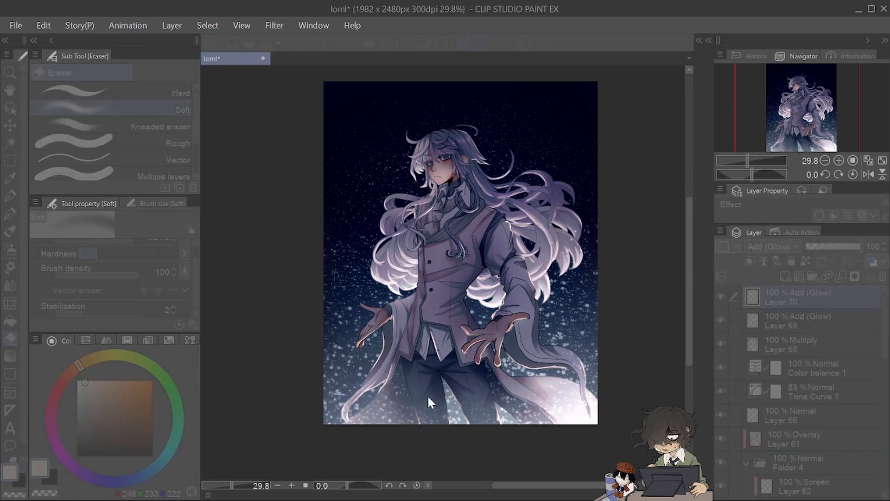
- Apply a Gaussian blur to the background speckle layer Layer 59 to soften its specks
left_click_drag(882, 329, 879, 439)
scroll(817, 426, "down", 3)
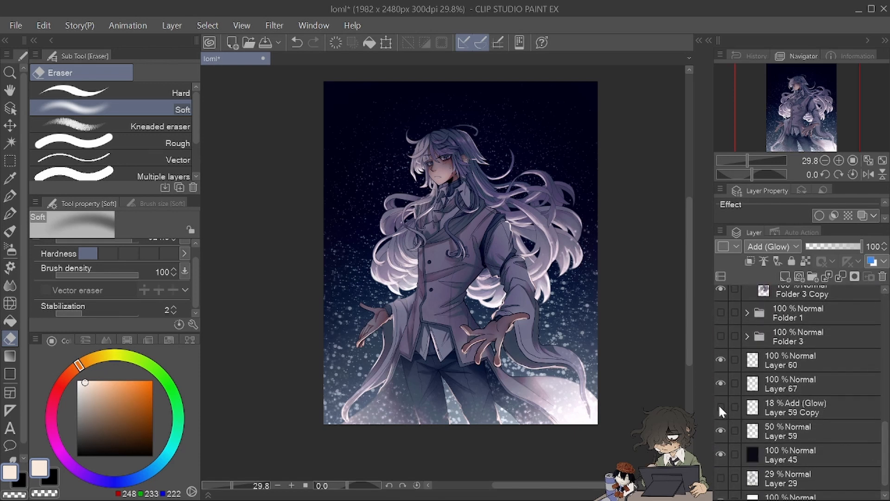
left_click(770, 430)
left_click(274, 25)
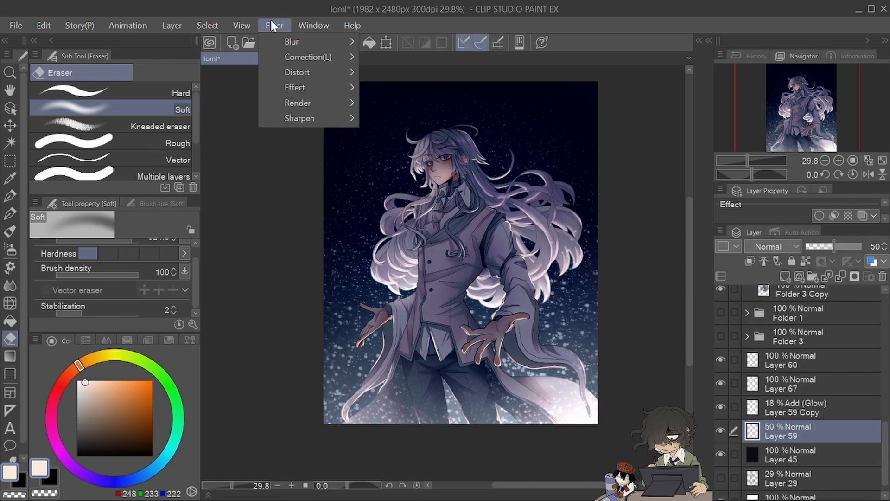
mouse_move(315, 42)
left_click(396, 74)
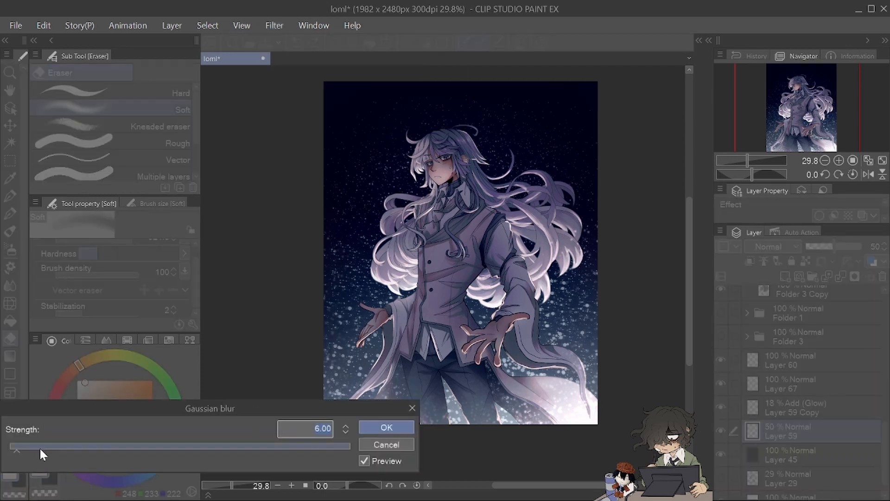
left_click_drag(40, 449, 261, 443)
left_click(386, 427)
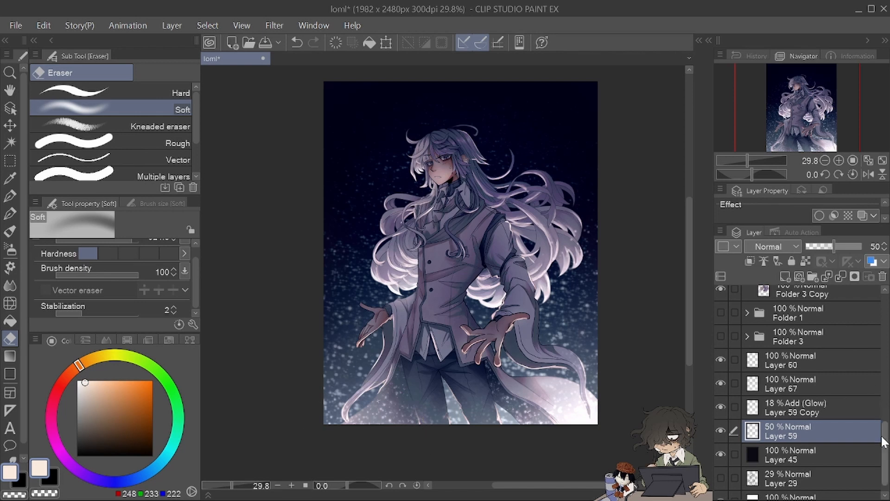
- Check the character's torso and face up close and save the illustration file
scroll(797, 390, "up", 5)
scroll(464, 288, "up", 2)
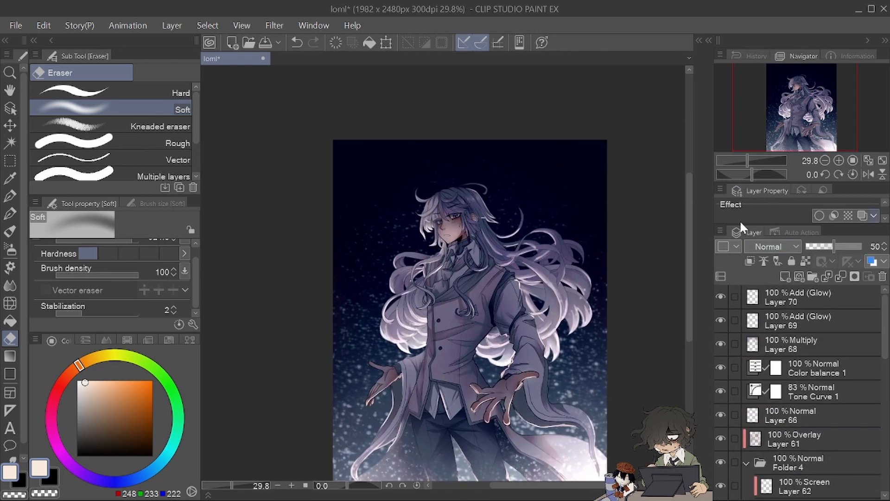
left_click_drag(747, 162, 754, 163)
left_click(797, 116)
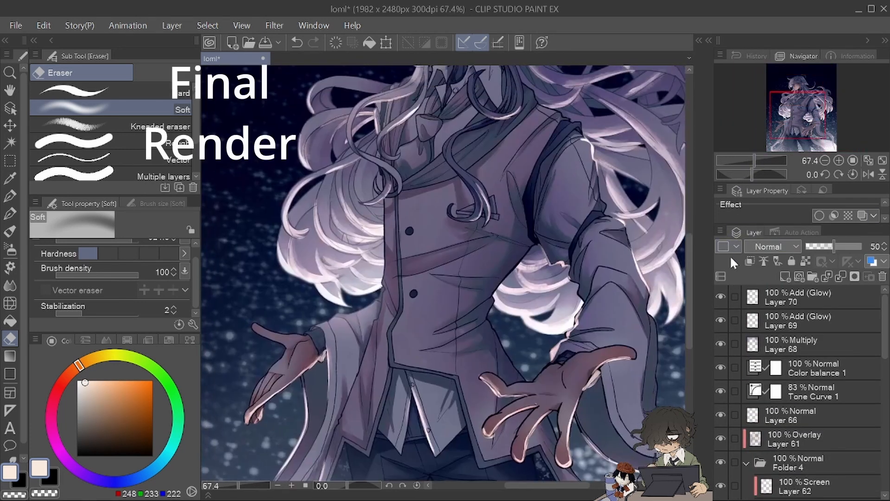
left_click(802, 82)
left_click(18, 23)
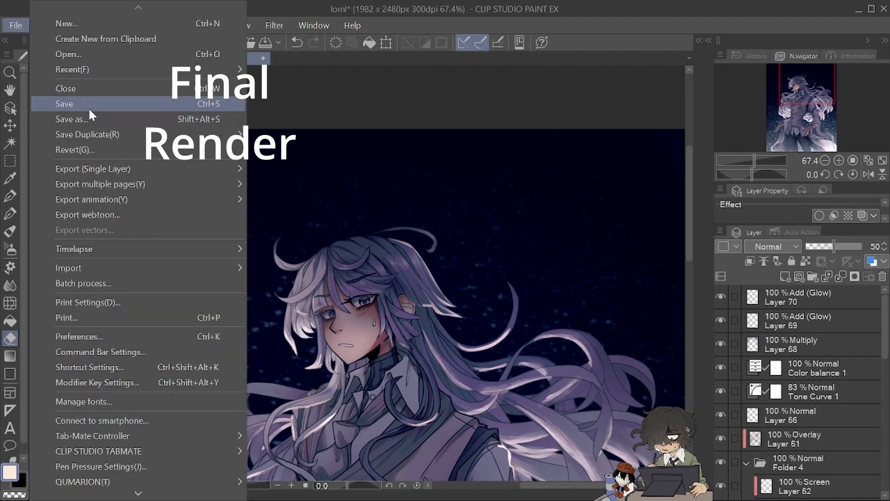
left_click(88, 108)
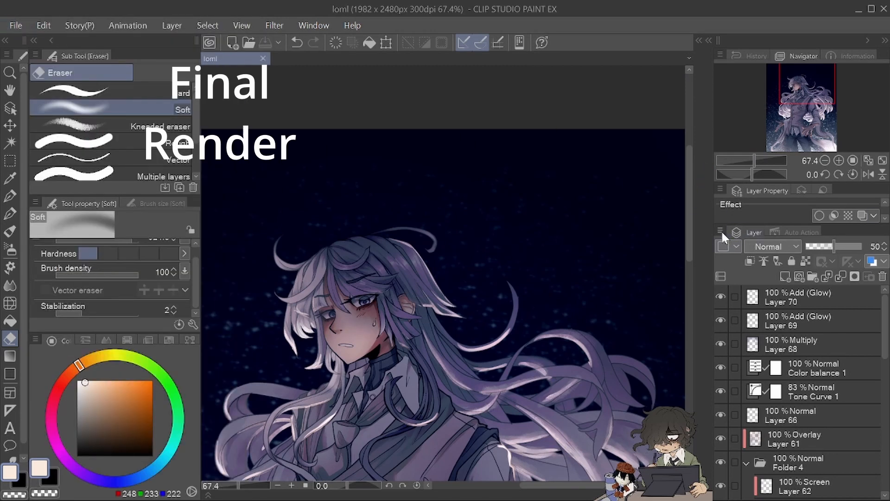
- Merge all visible layers into a single layer and duplicate the merged layer
left_click(720, 230)
left_click(676, 344)
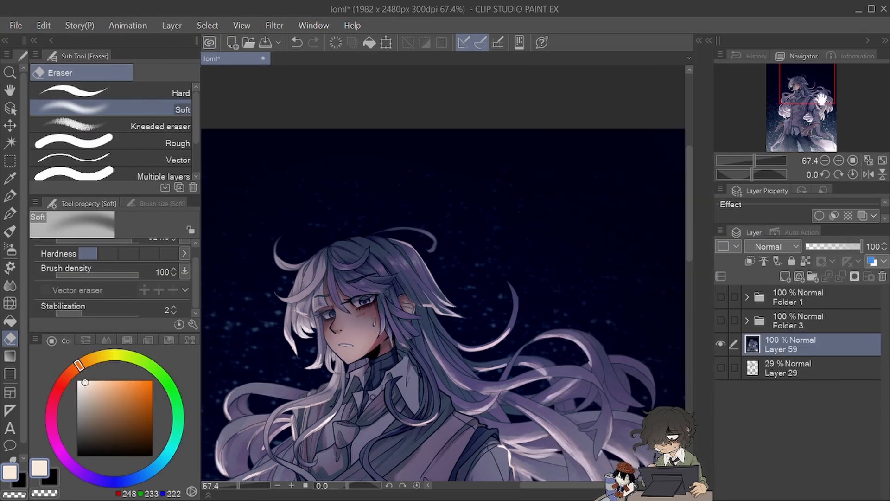
left_click_drag(754, 161, 747, 161)
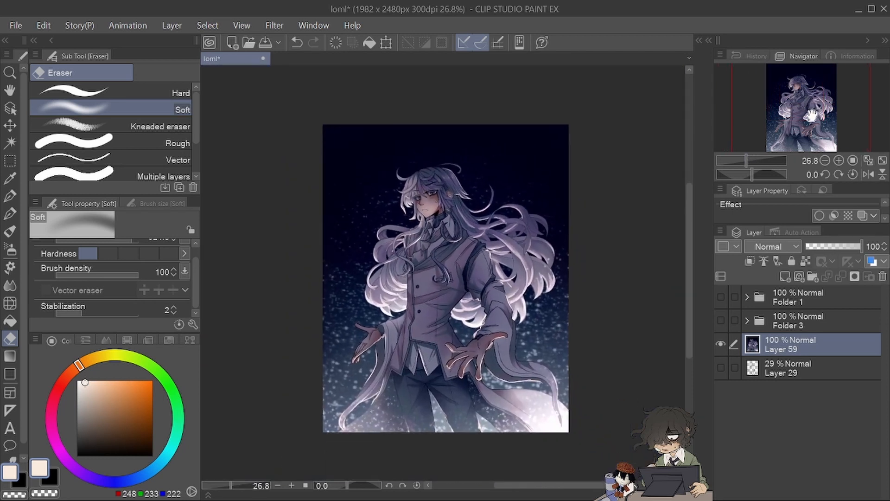
left_click_drag(812, 113, 811, 109)
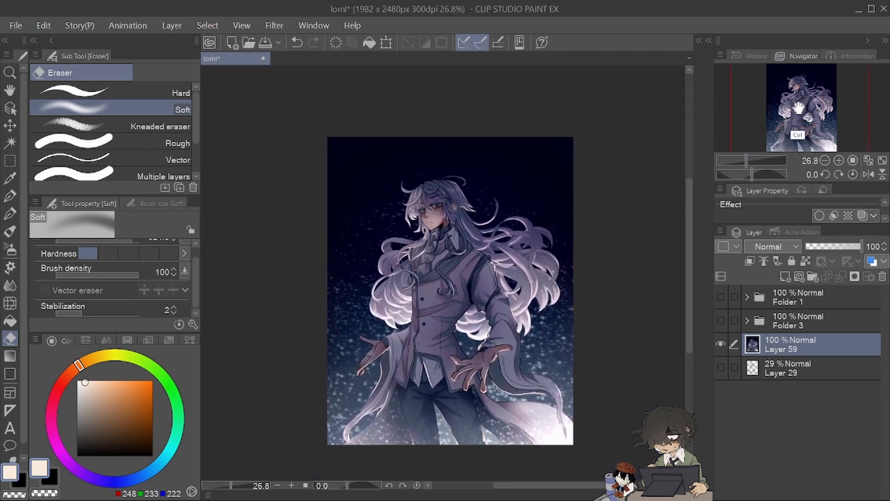
key("ctrl+j")
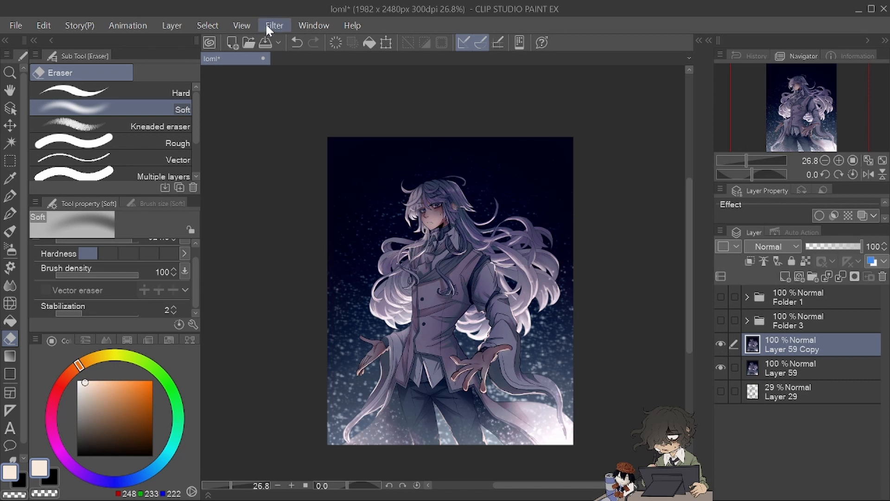
- Apply a Gaussian blur of strength 8.47 to the duplicated layer
left_click(274, 26)
mouse_move(291, 45)
left_click(410, 77)
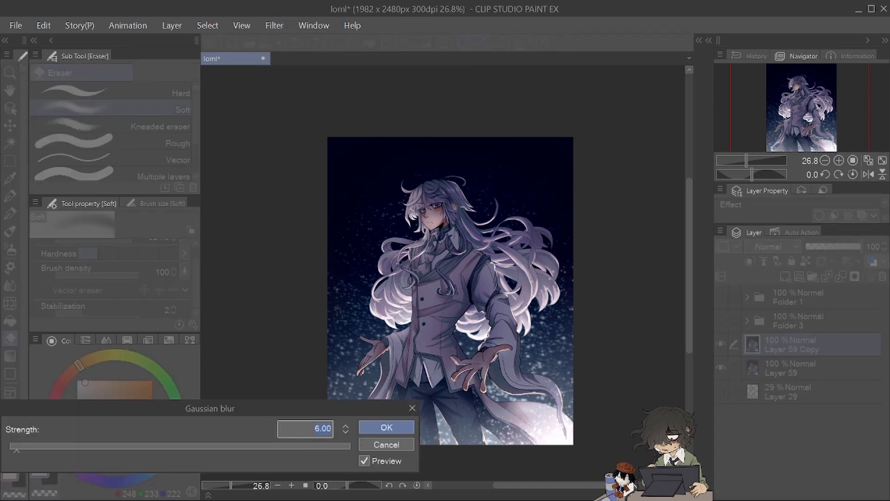
left_click(20, 447)
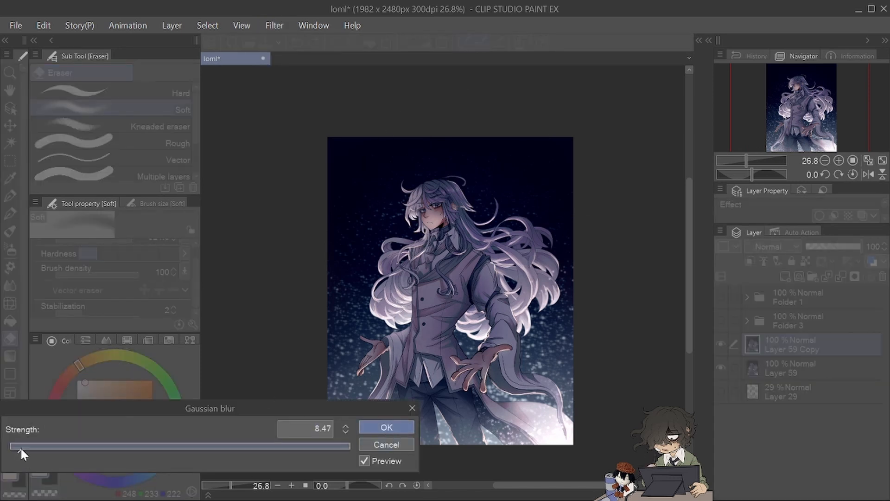
left_click(386, 427)
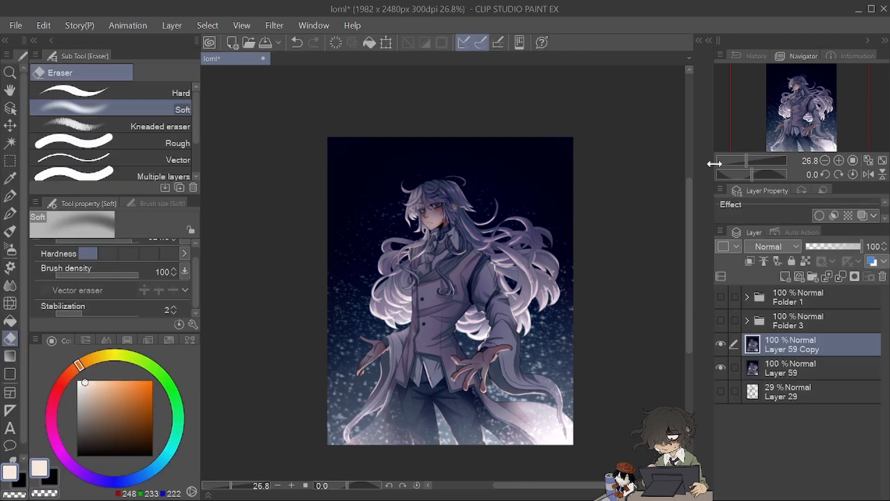
- Lower the blurred copy's opacity to 15%, judging the effect on the character's face
left_click_drag(747, 160, 760, 160)
left_click_drag(798, 109, 799, 94)
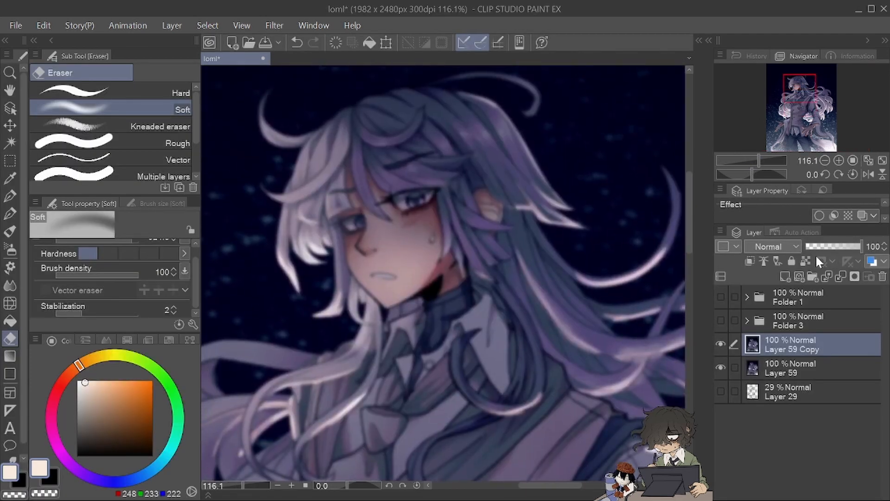
left_click(816, 247)
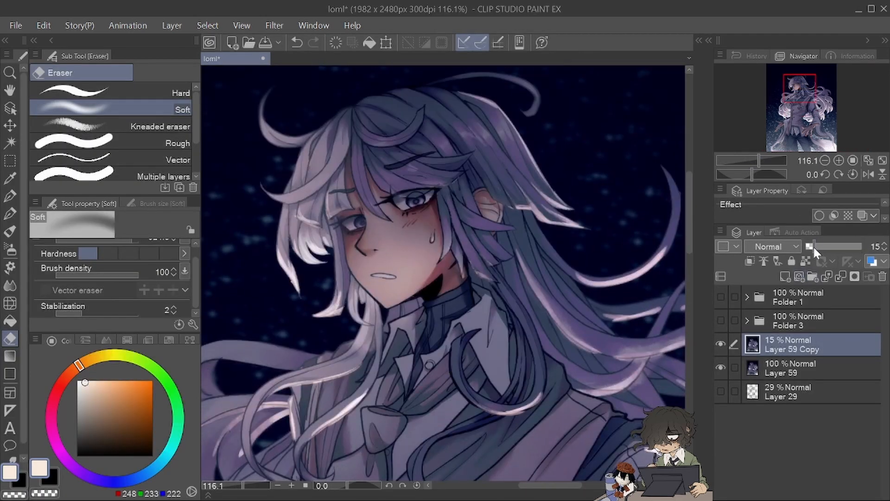
- Set the blurred copy's opacity to 19%, comparing the artwork with the copy hidden and shown
left_click(721, 343)
left_click(721, 344)
left_click(724, 341)
left_click(723, 342)
left_click(813, 245)
left_click(819, 248)
left_click(721, 339)
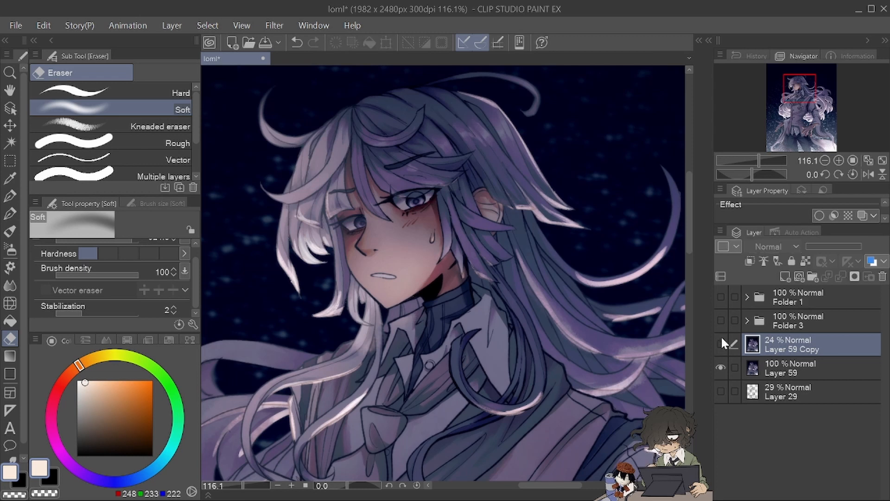
left_click(721, 343)
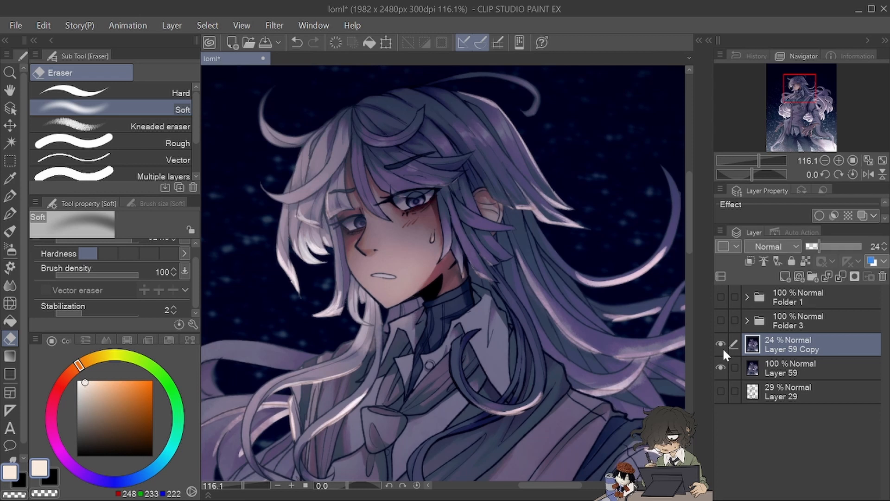
left_click(815, 248)
- Make Folder 1 and Folder 3 visible and move the merged layer together with its blurred copy above them
left_click(747, 160)
left_click_drag(746, 159, 745, 160)
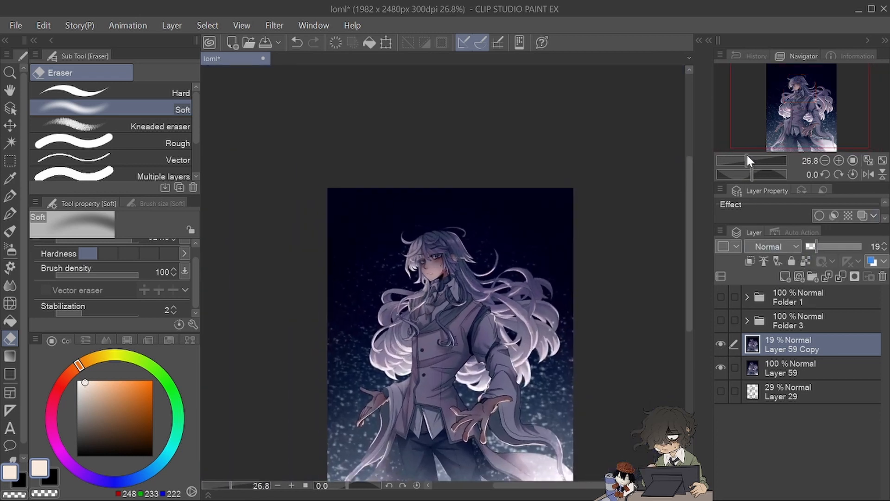
left_click_drag(800, 124, 807, 132)
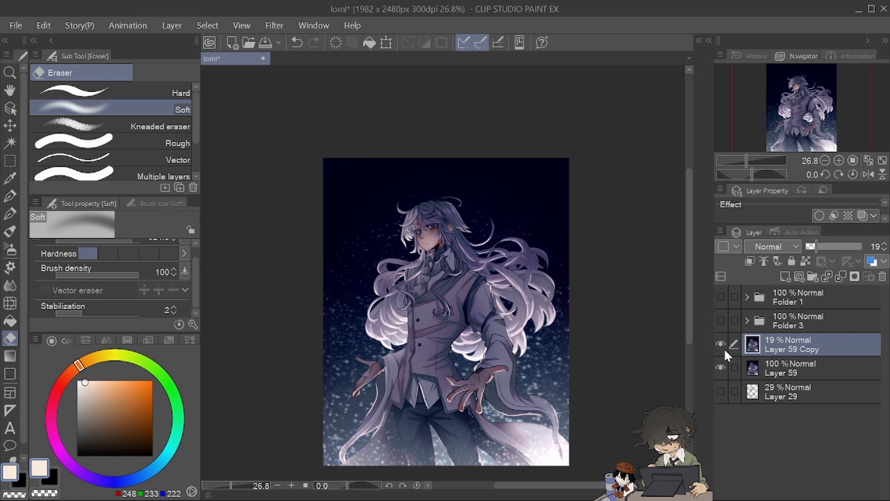
left_click_drag(721, 366, 724, 331)
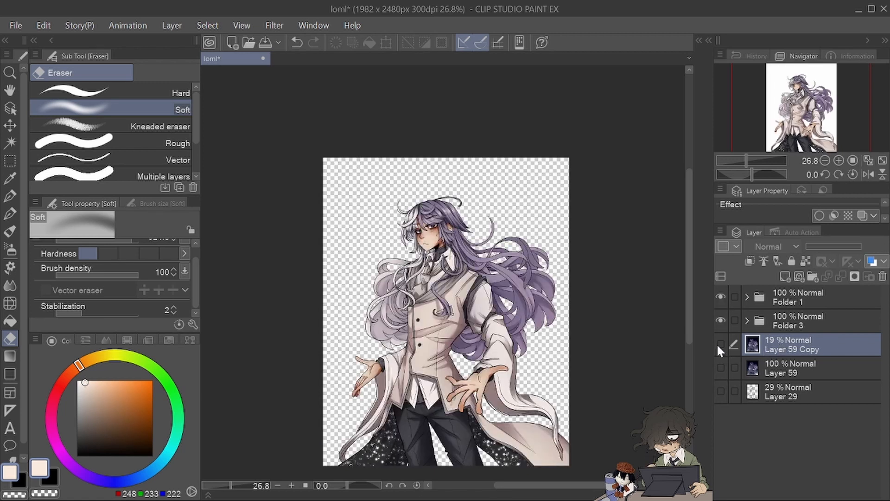
left_click_drag(719, 344, 767, 289)
left_click(735, 368)
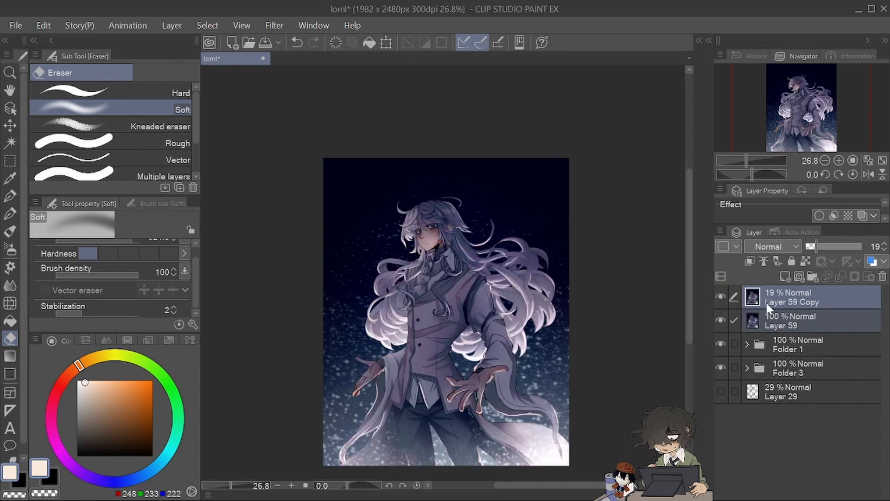
- Select the merged layer and examine the softened illustration, from the face up close to the whole figure
left_click(766, 325)
scroll(587, 343, "up", 3)
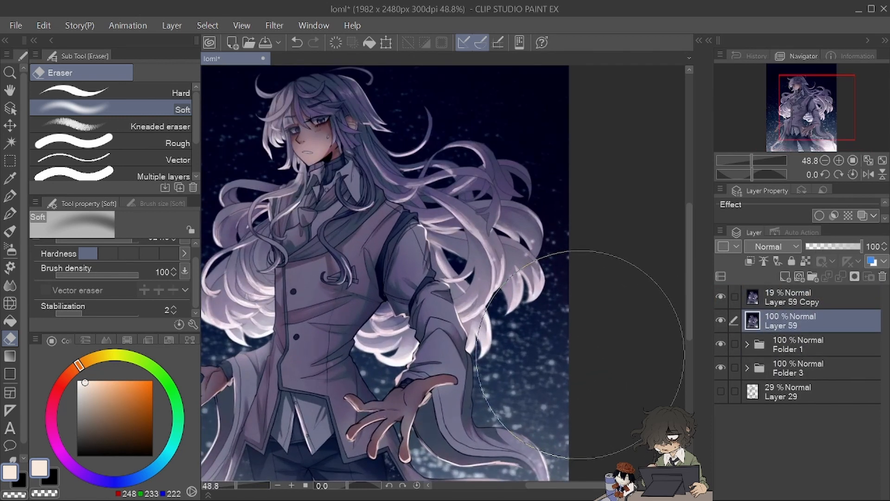
left_click_drag(579, 355, 645, 419)
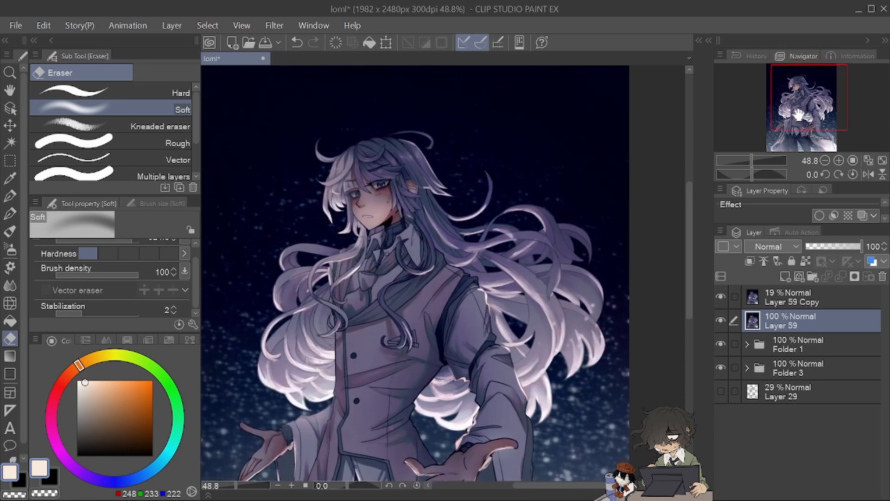
scroll(349, 153, "up", 5)
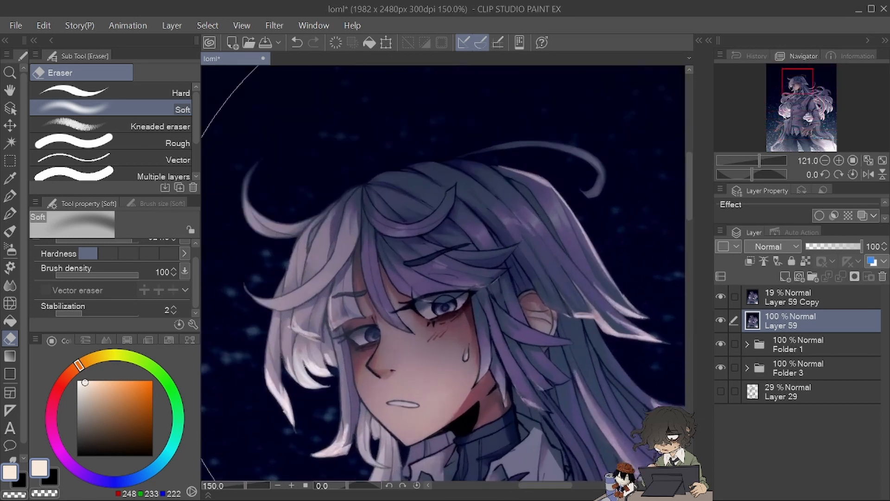
scroll(451, 297, "down", 2)
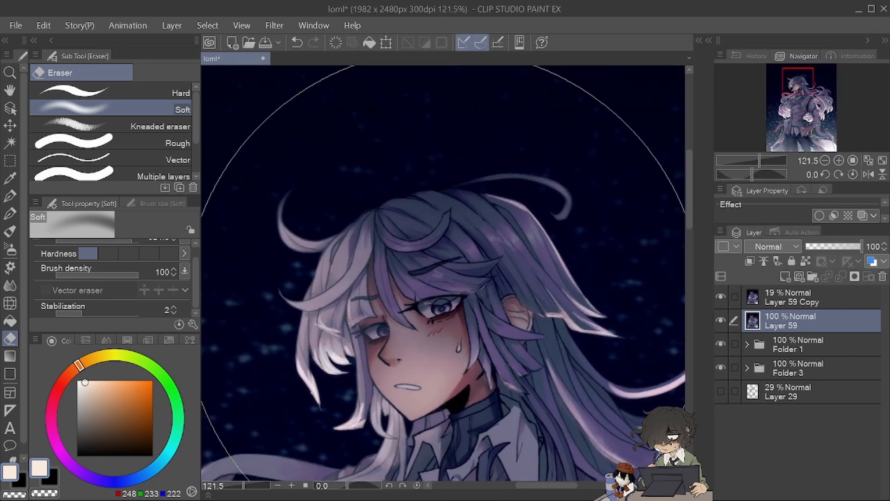
scroll(442, 297, "down", 5)
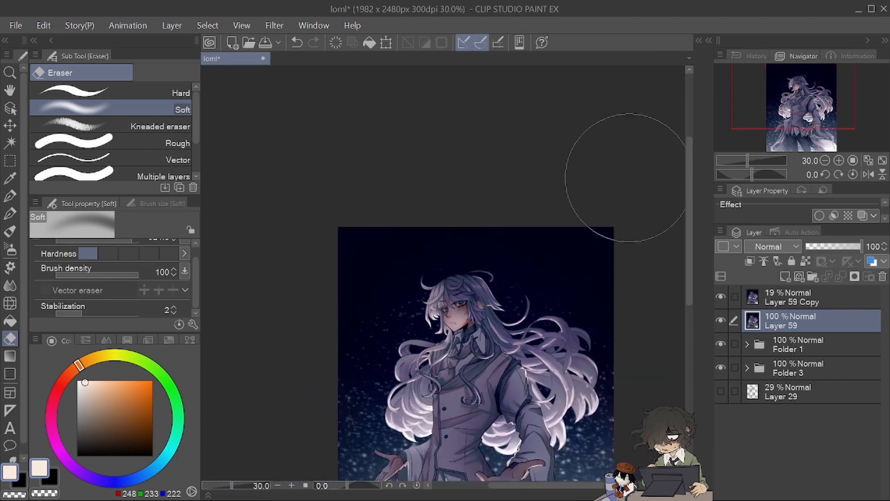
left_click_drag(767, 112, 782, 139)
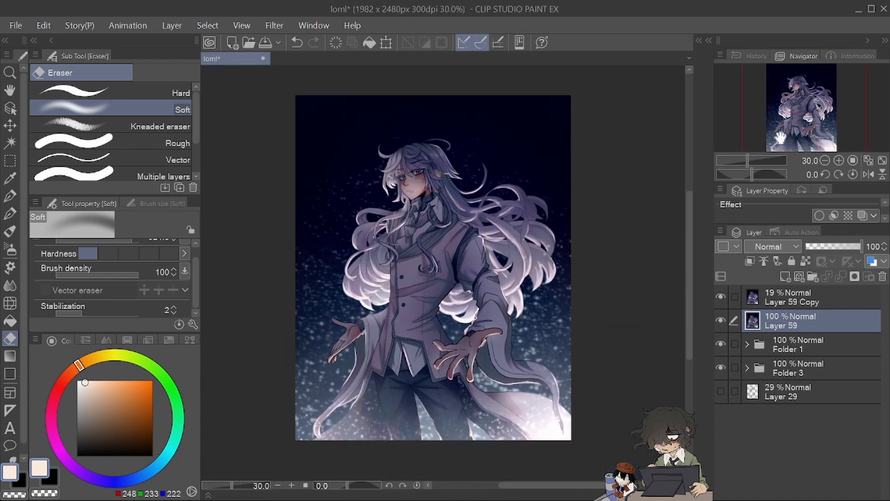